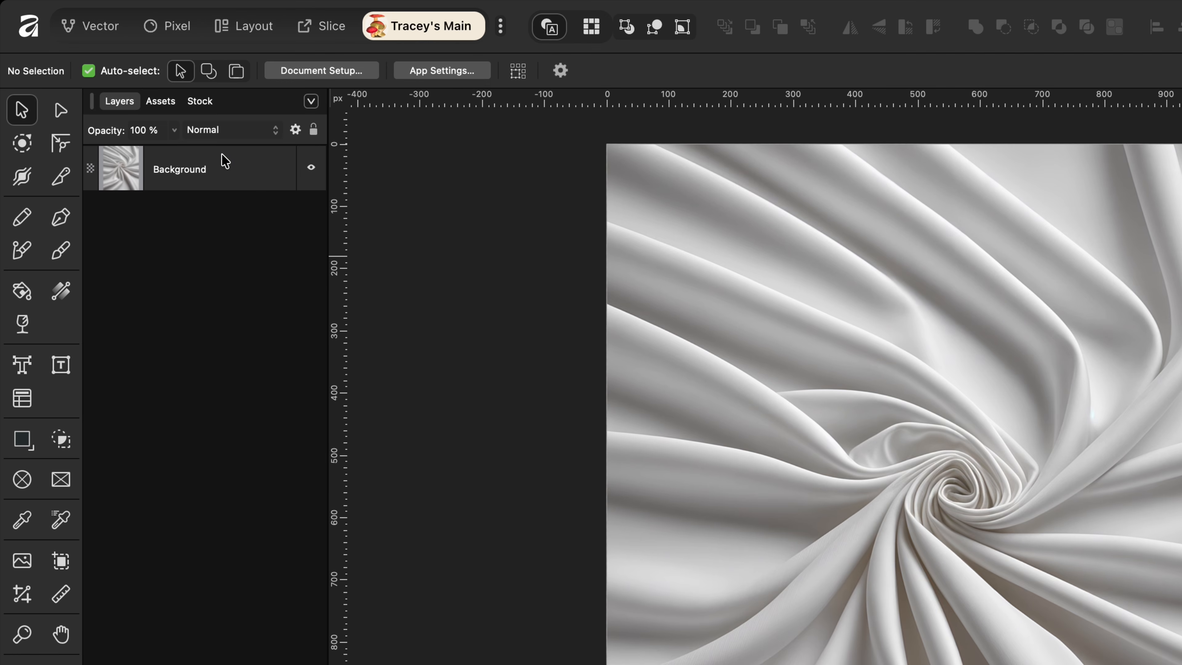
# Duplicate the Background layer and set the copy's blend mode to Multiply.
pyautogui.click(221, 169)
pyautogui.moveTo(304, 178); pyautogui.dragTo(366, 254)
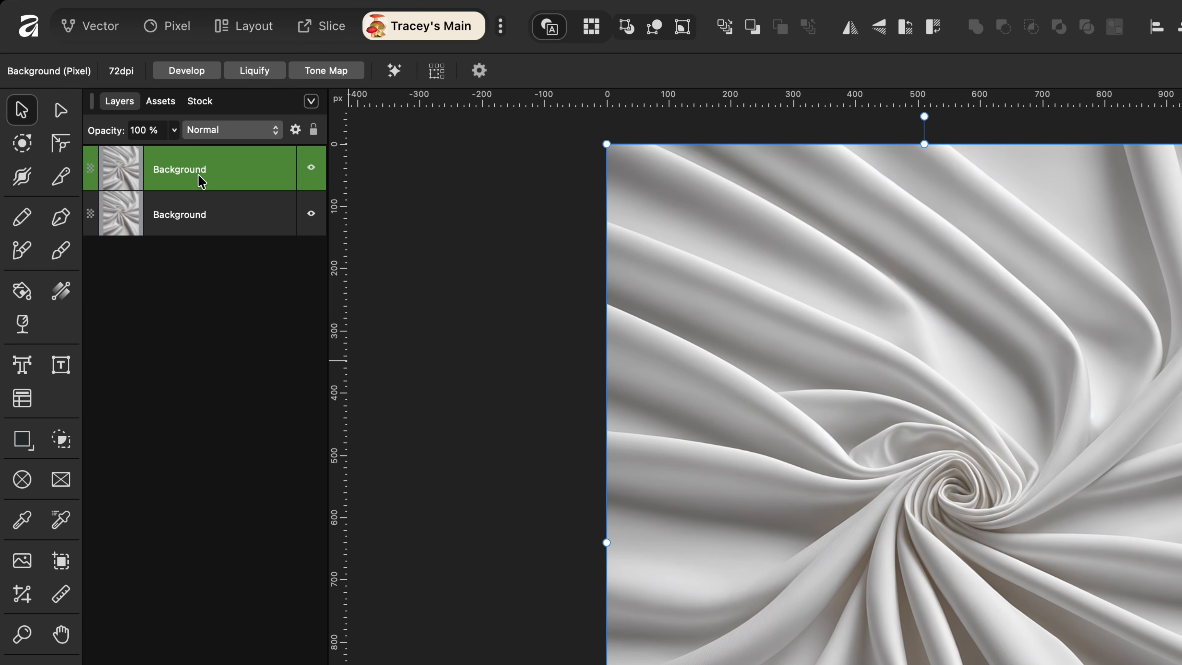
pyautogui.click(216, 131)
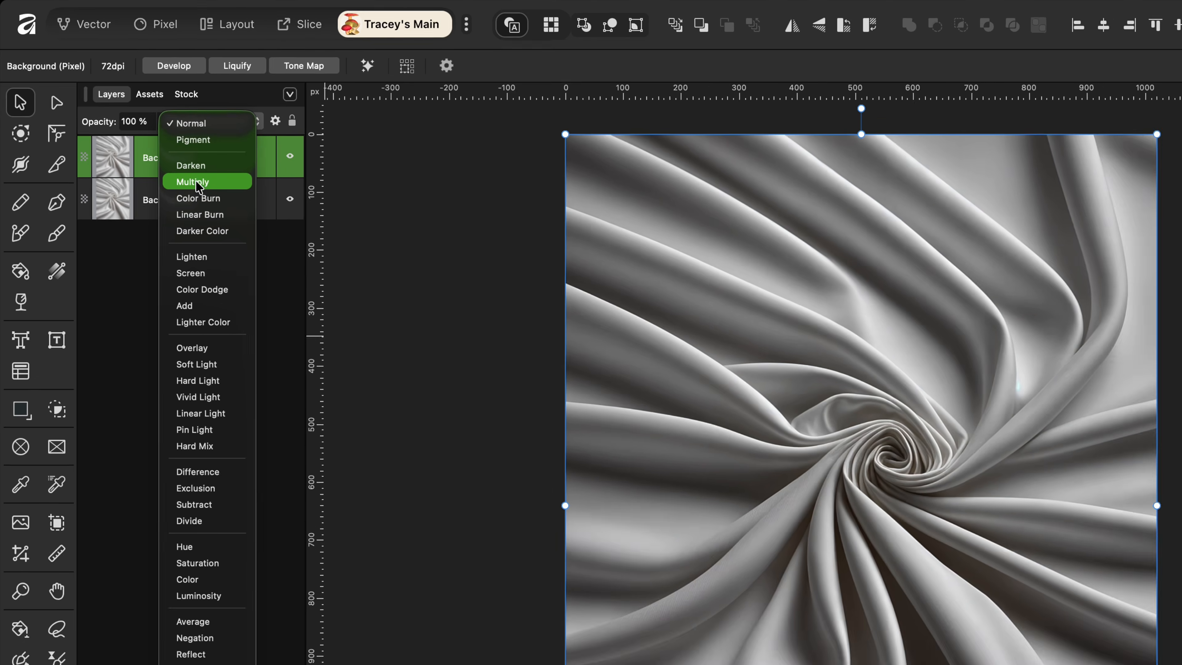
pyautogui.click(196, 183)
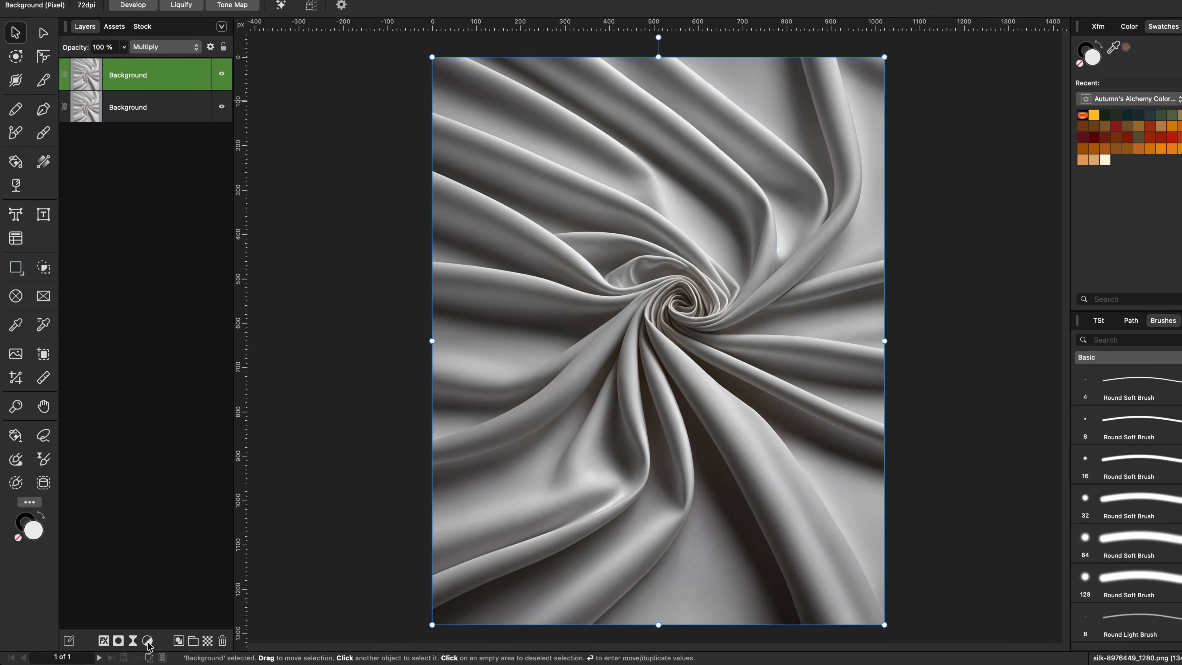
# Add a Curves adjustment with an S-shaped curve, raising the highlights to about 0.744/0.82 and lowering the shadows to about 0.288/0.191.
pyautogui.click(147, 641)
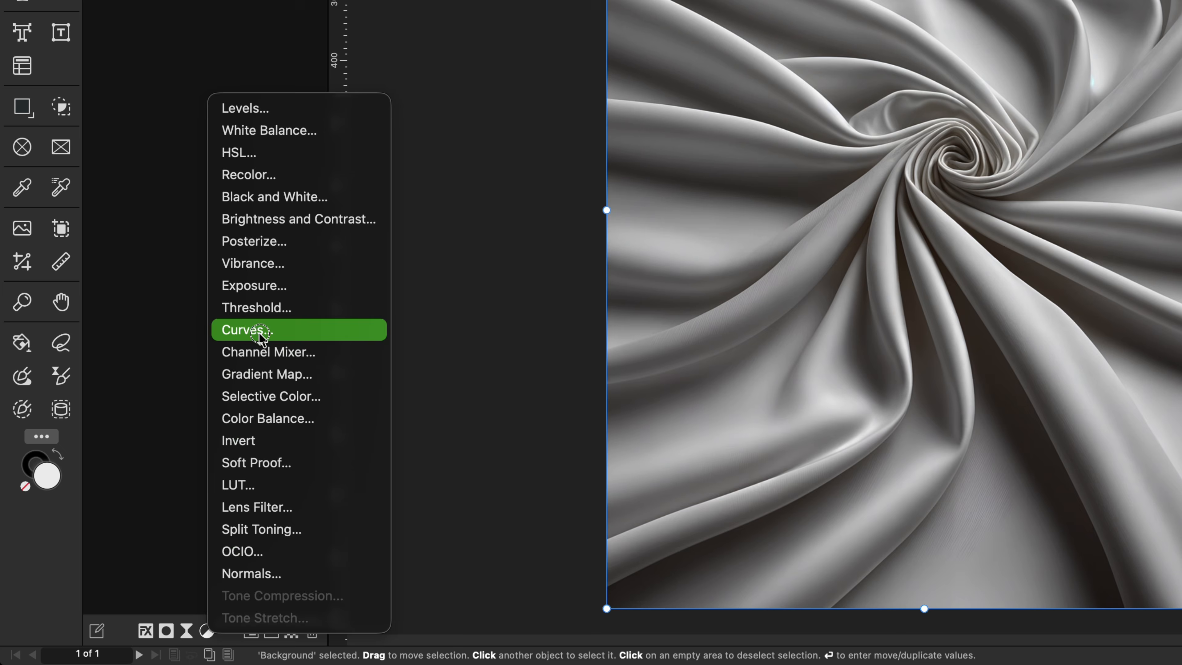
pyautogui.click(260, 332)
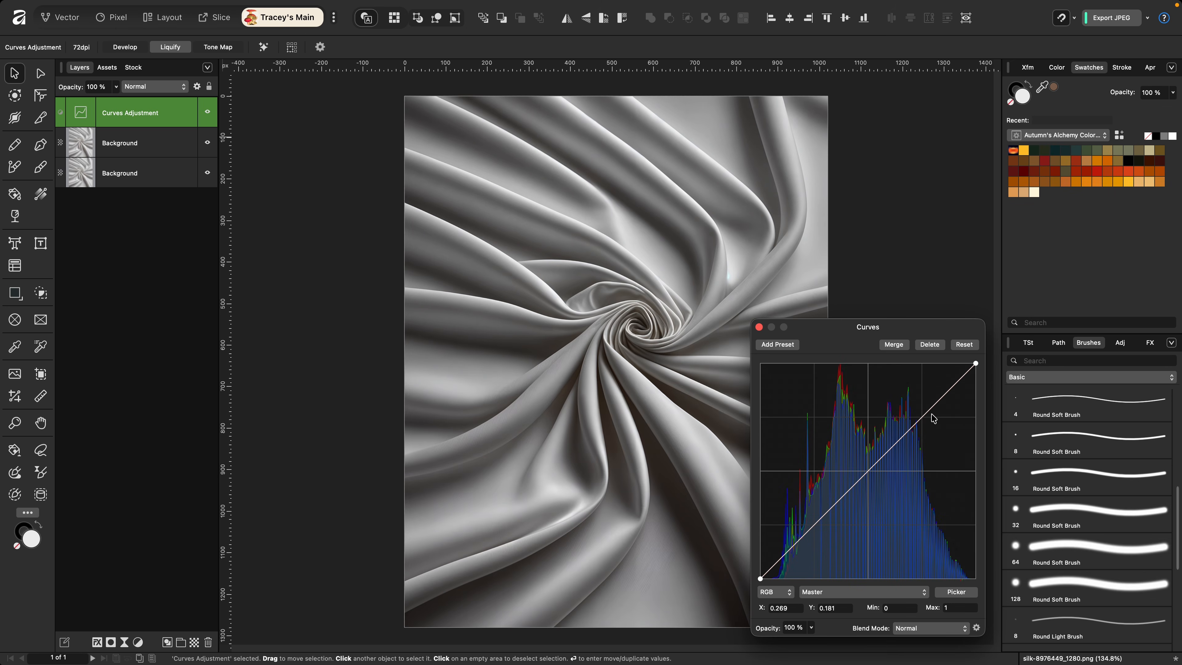
pyautogui.moveTo(929, 416); pyautogui.dragTo(920, 402)
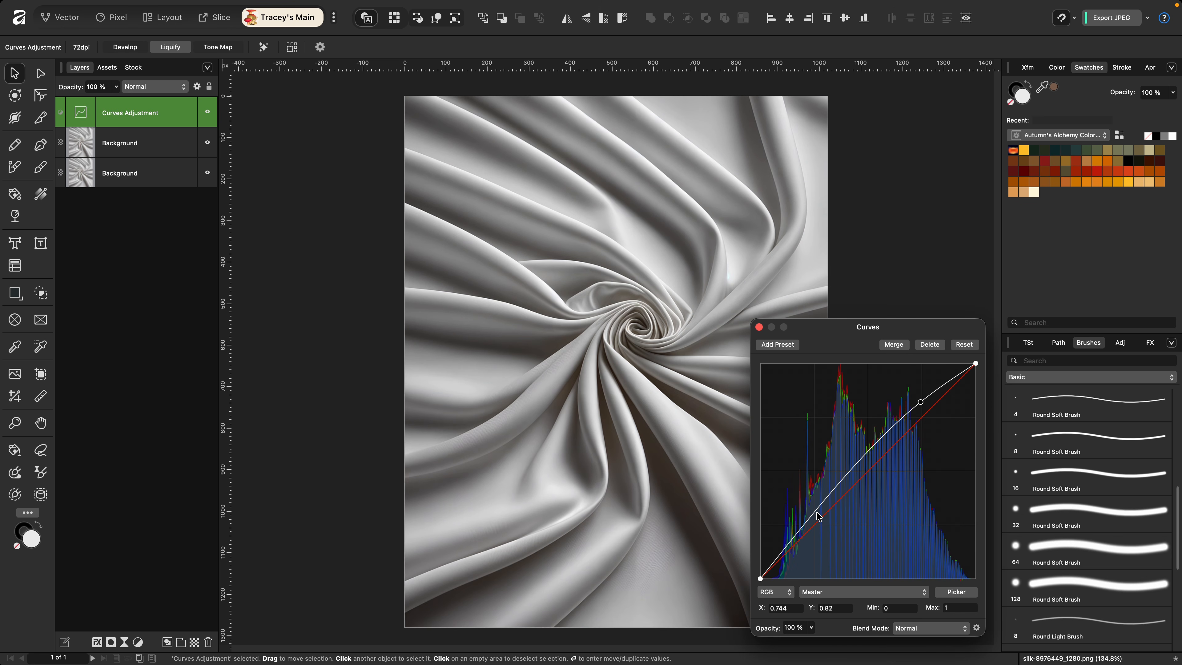
pyautogui.moveTo(819, 517); pyautogui.dragTo(823, 537)
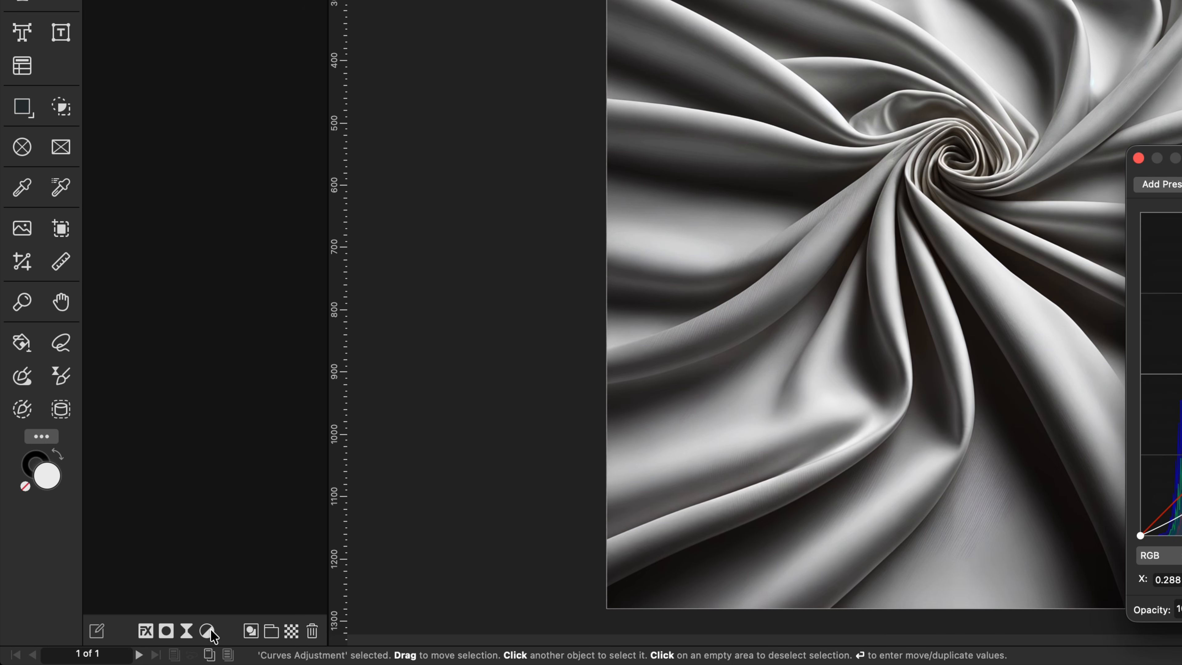
# Add a Levels adjustment with the white level at 93 % and gamma at about 1.583.
pyautogui.click(207, 631)
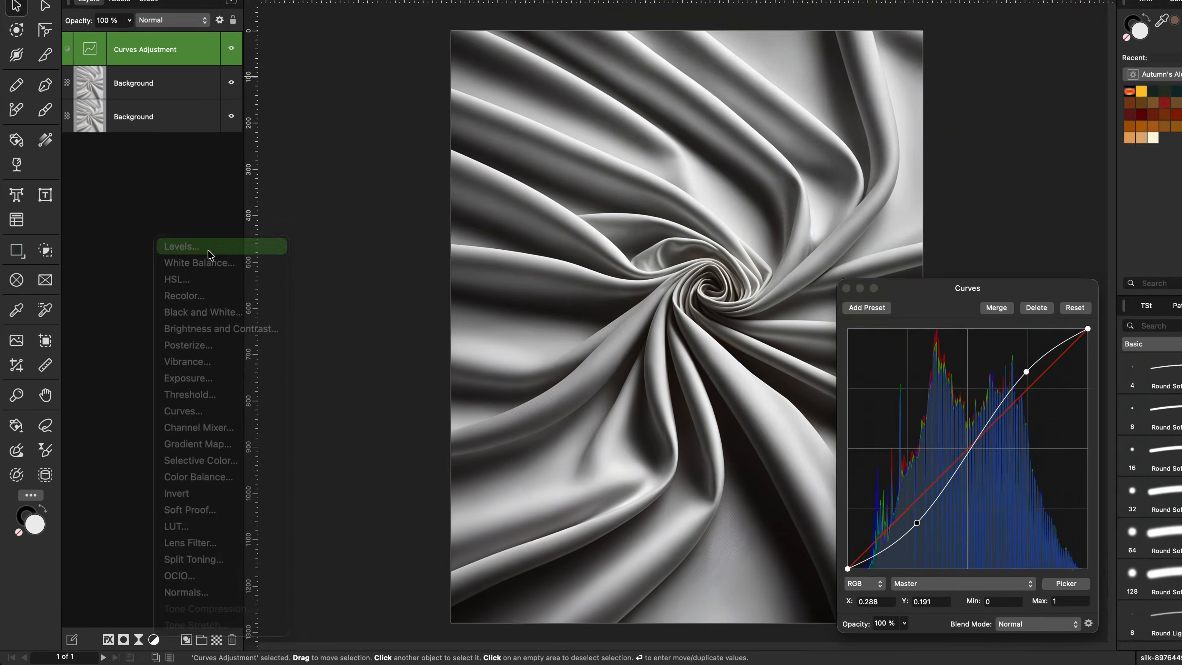
pyautogui.click(280, 107)
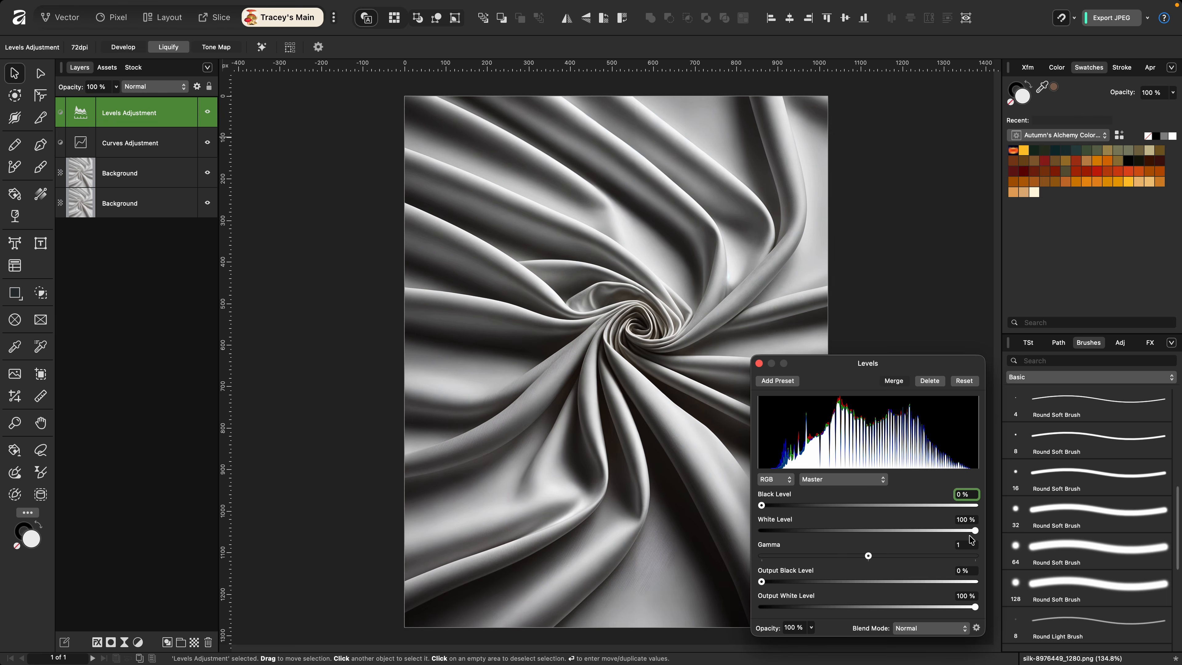
pyautogui.moveTo(976, 533); pyautogui.dragTo(960, 530)
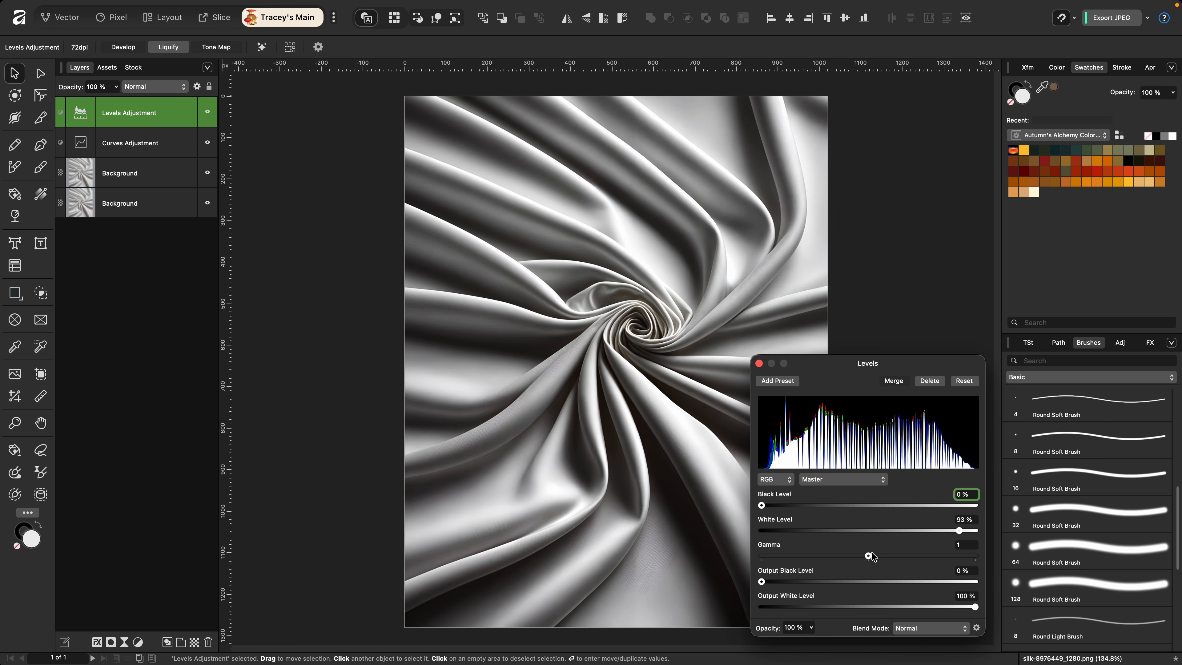
pyautogui.moveTo(872, 556); pyautogui.dragTo(931, 556)
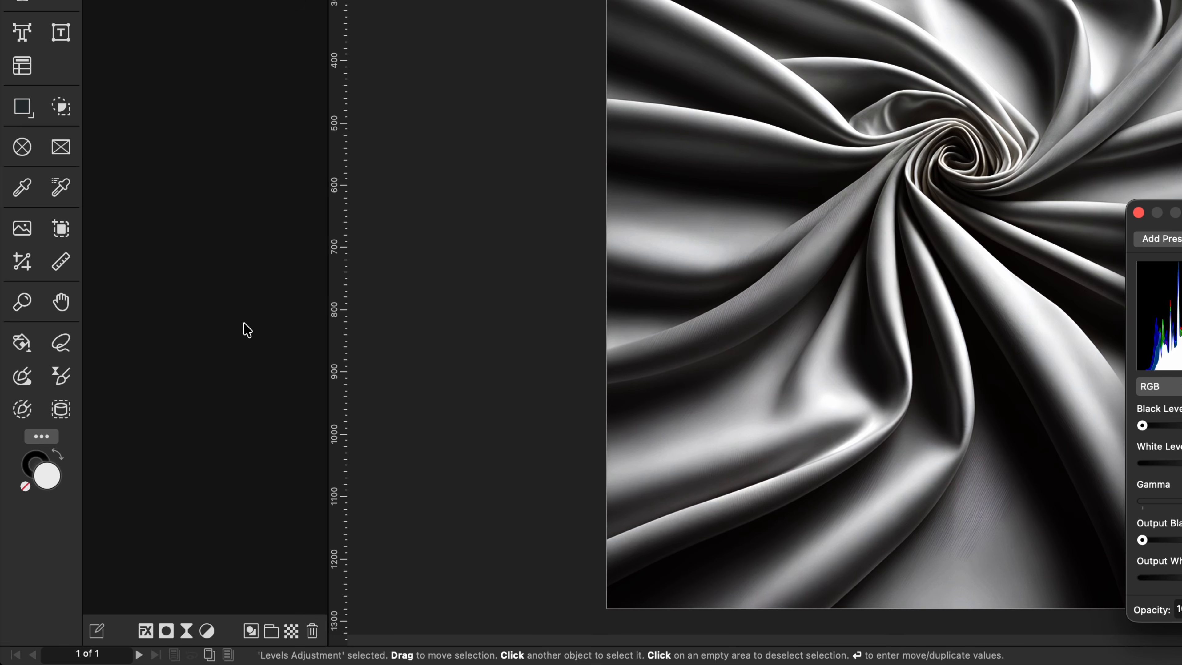
# Add a live Gaussian Blur filter with a 7 px radius and Preserve Alpha enabled.
pyautogui.click(186, 633)
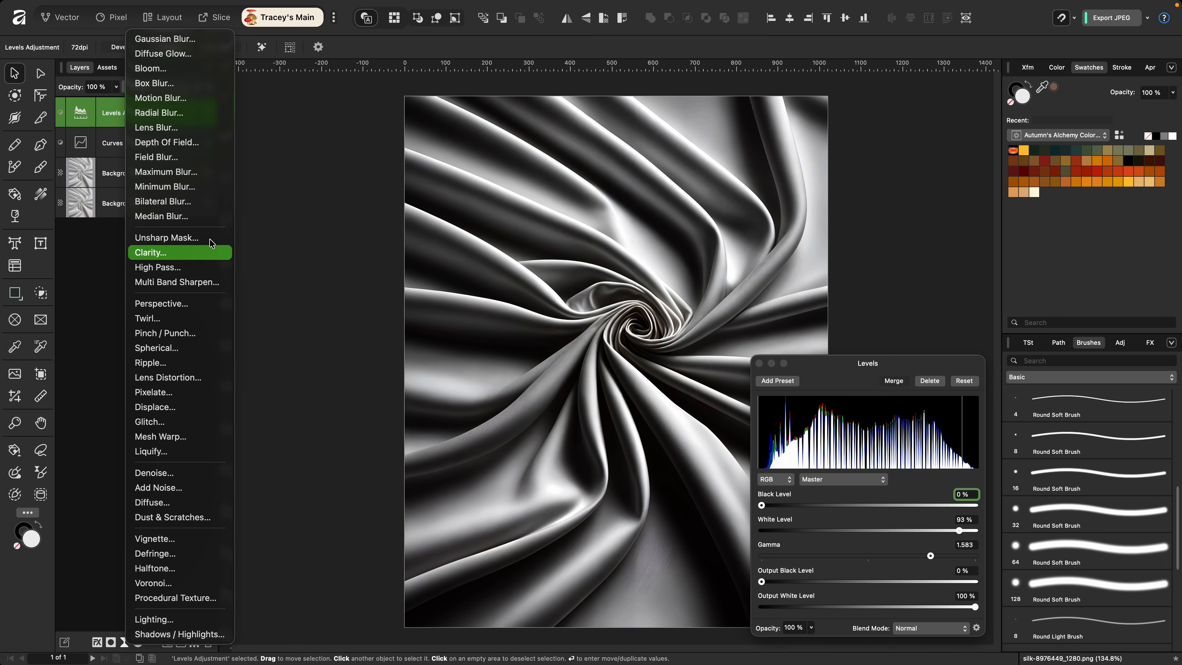
pyautogui.click(165, 40)
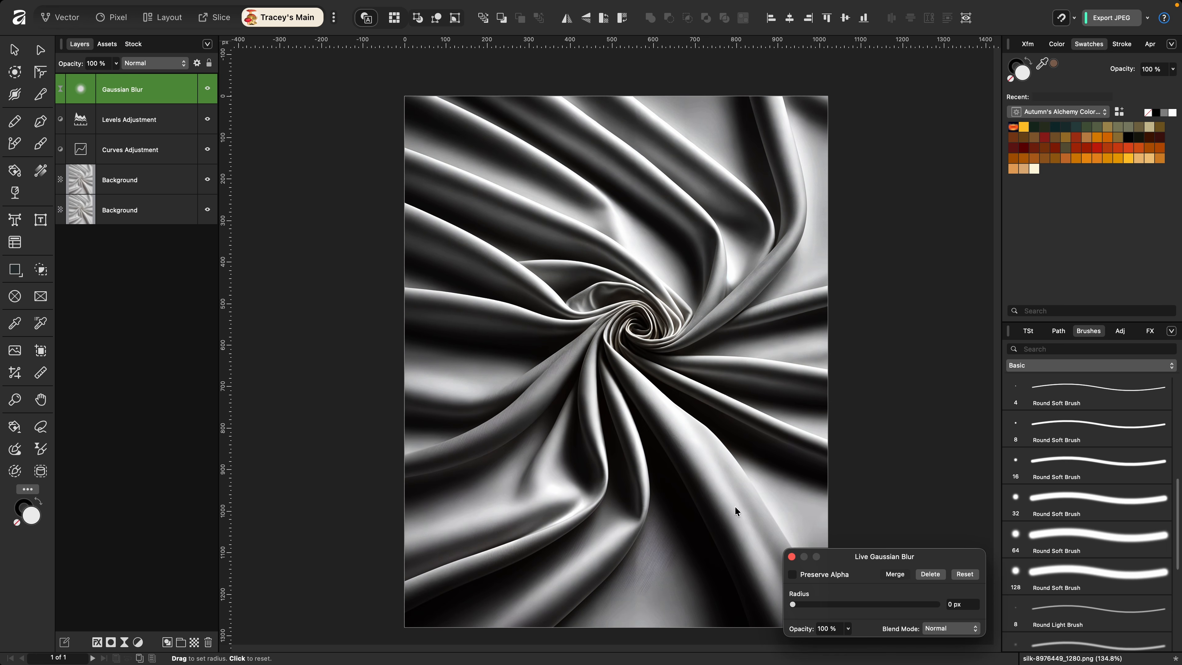
pyautogui.click(972, 607)
pyautogui.write('7')
pyautogui.press('Return')
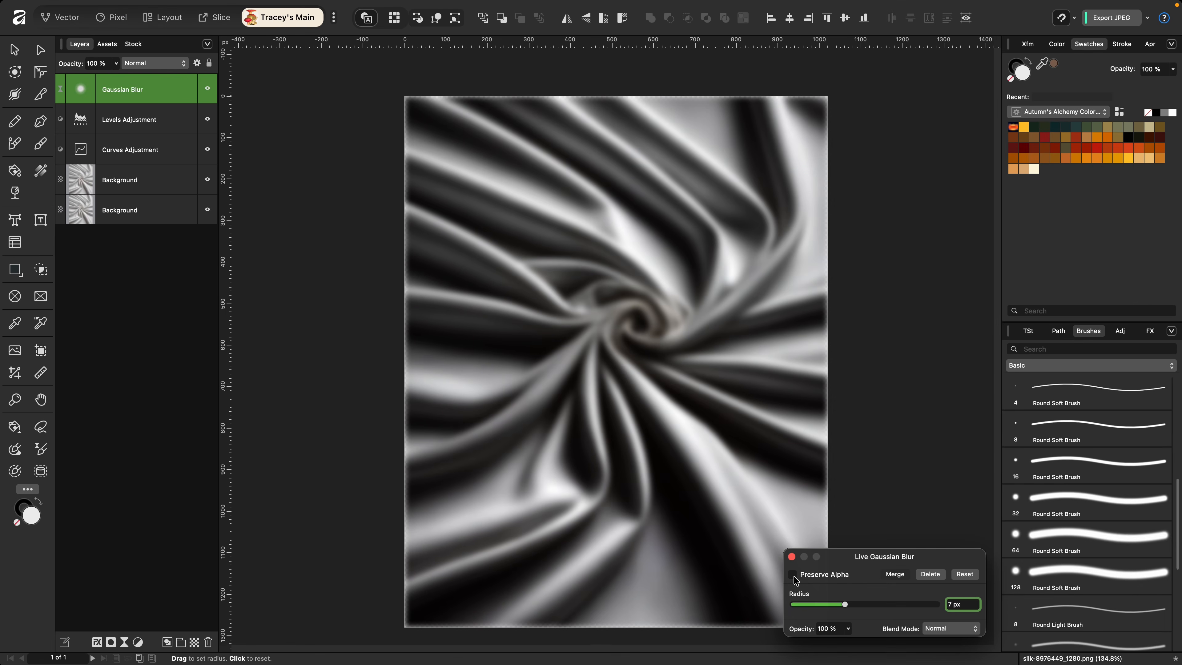
pyautogui.click(792, 575)
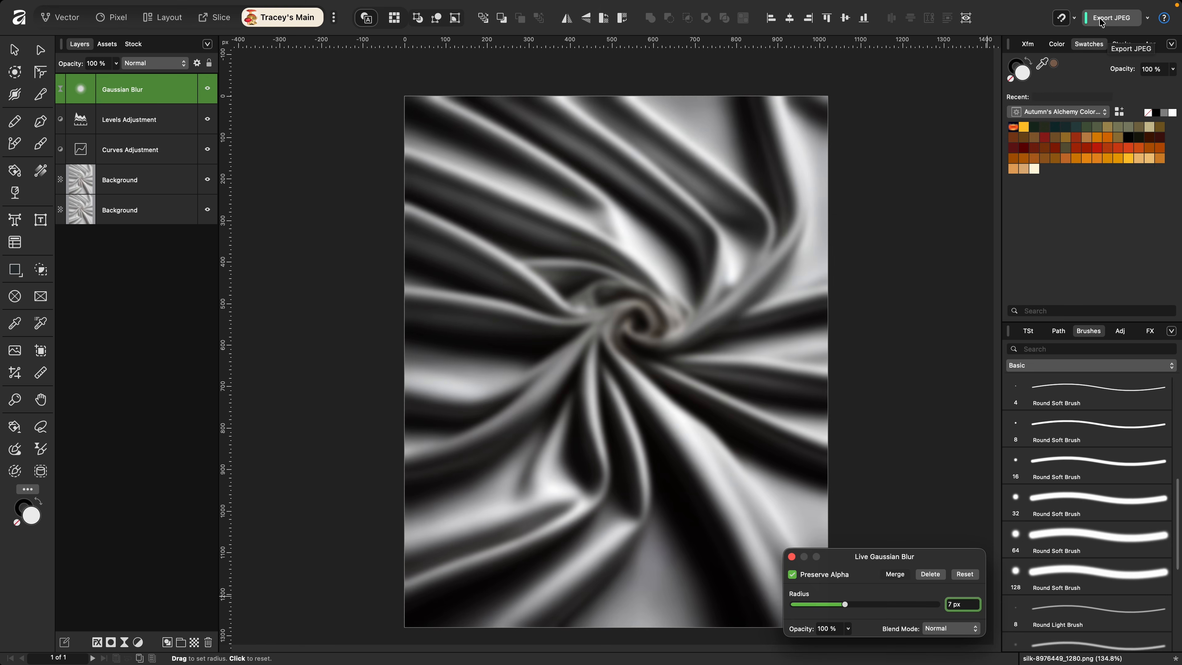
# Export the blurred image as a JPEG named Displacement Map in the Graphics folder.
pyautogui.click(1111, 18)
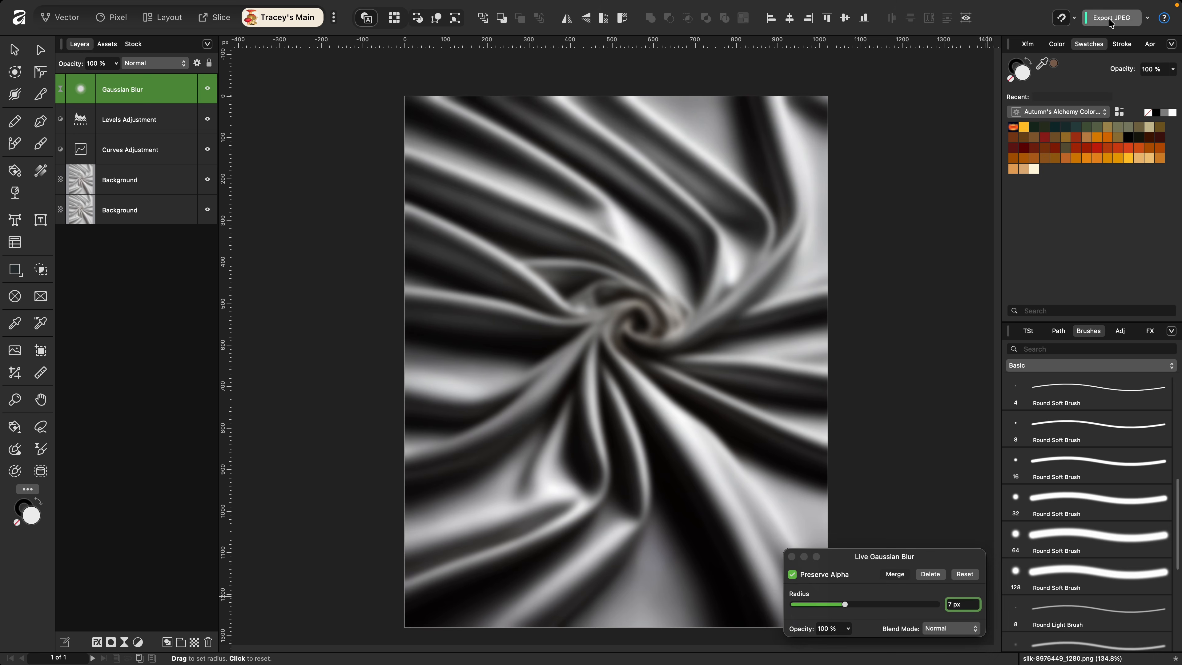
pyautogui.write('Displace')
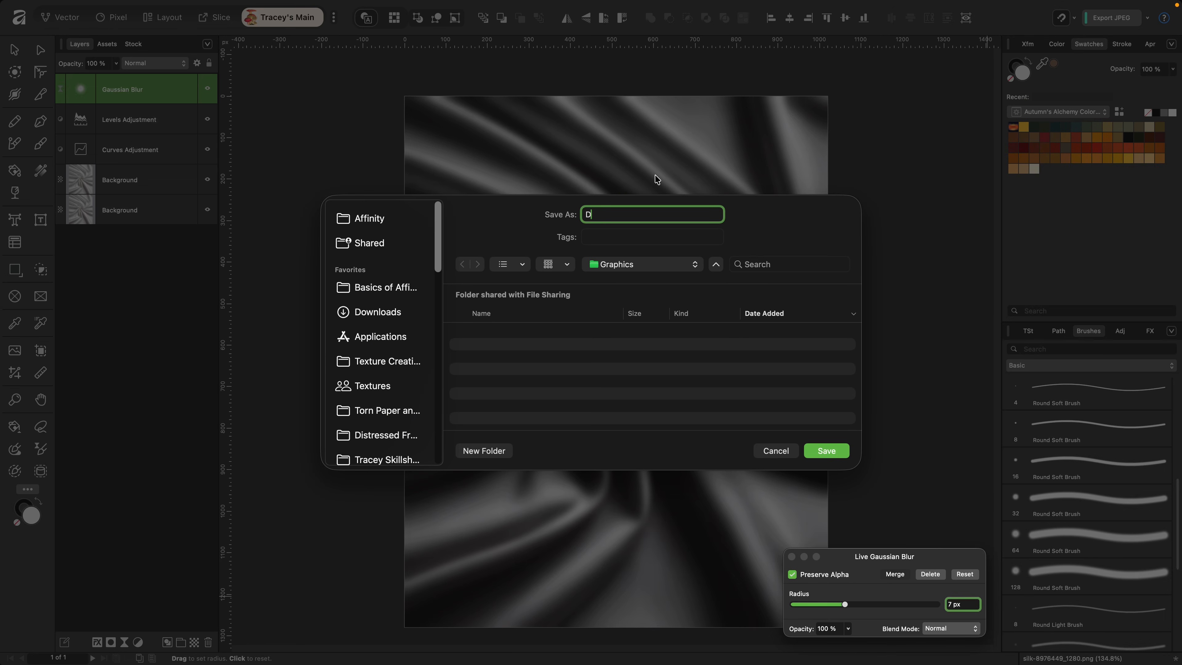
pyautogui.write('ment Map')
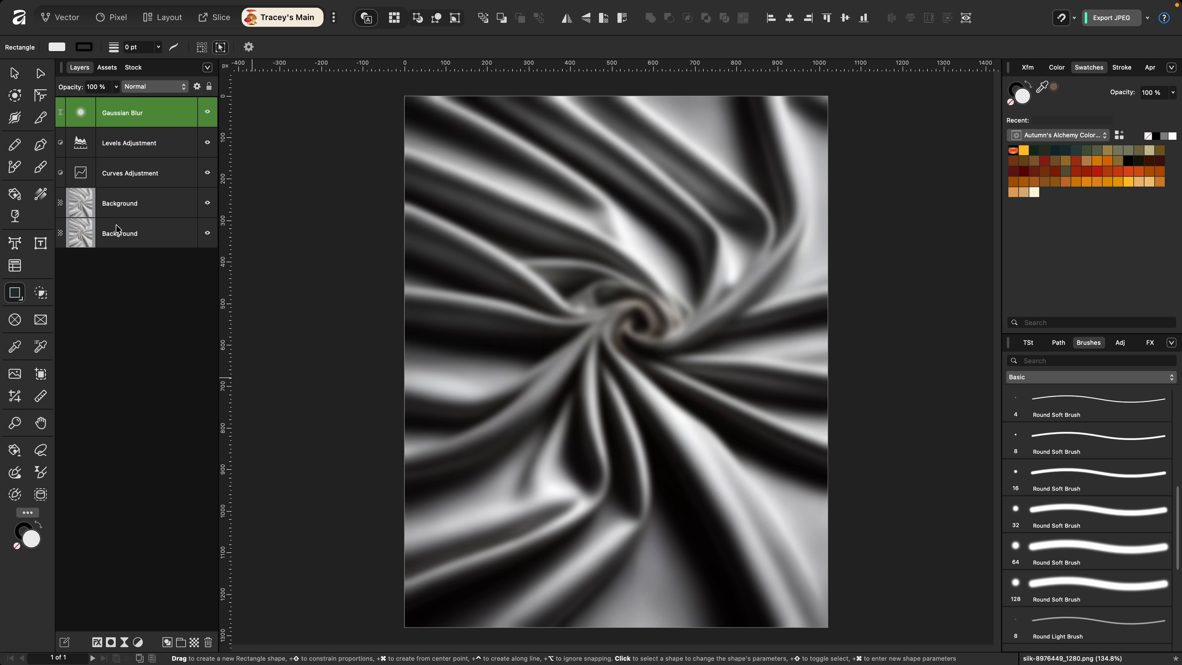
# Delete the Gaussian Blur, Levels and Curves layers, and rename the Multiply copy of the background as Pattern Layers.
pyautogui.keyDown('shift'); pyautogui.click(151, 174); pyautogui.keyUp('shift')
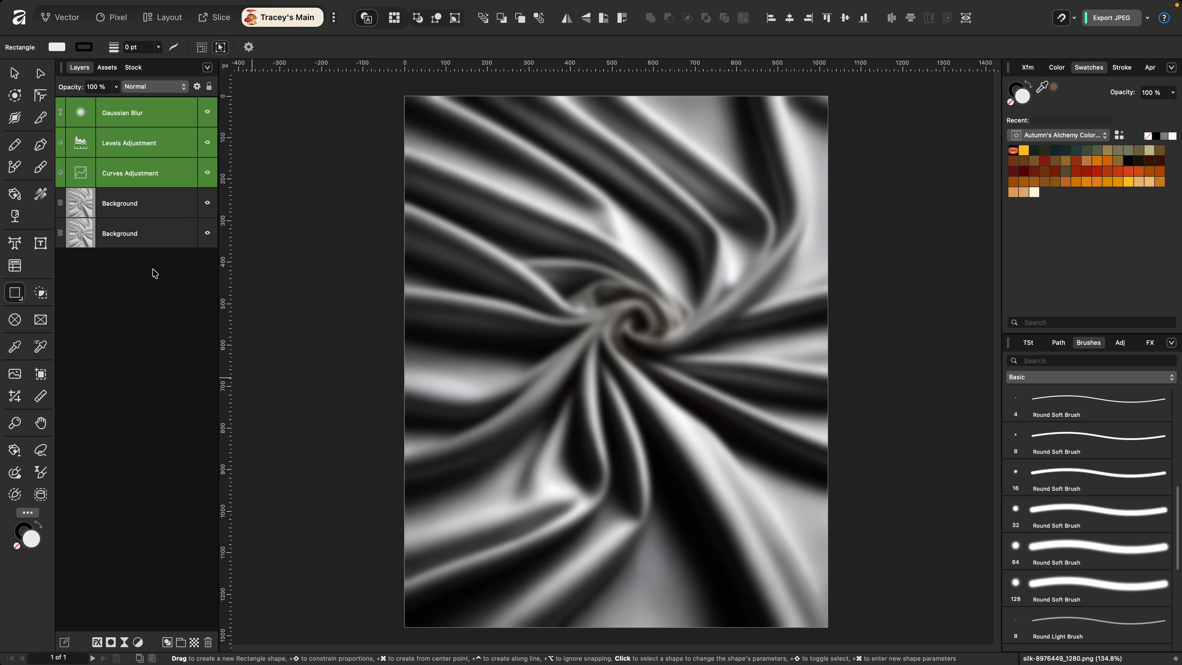
pyautogui.click(208, 642)
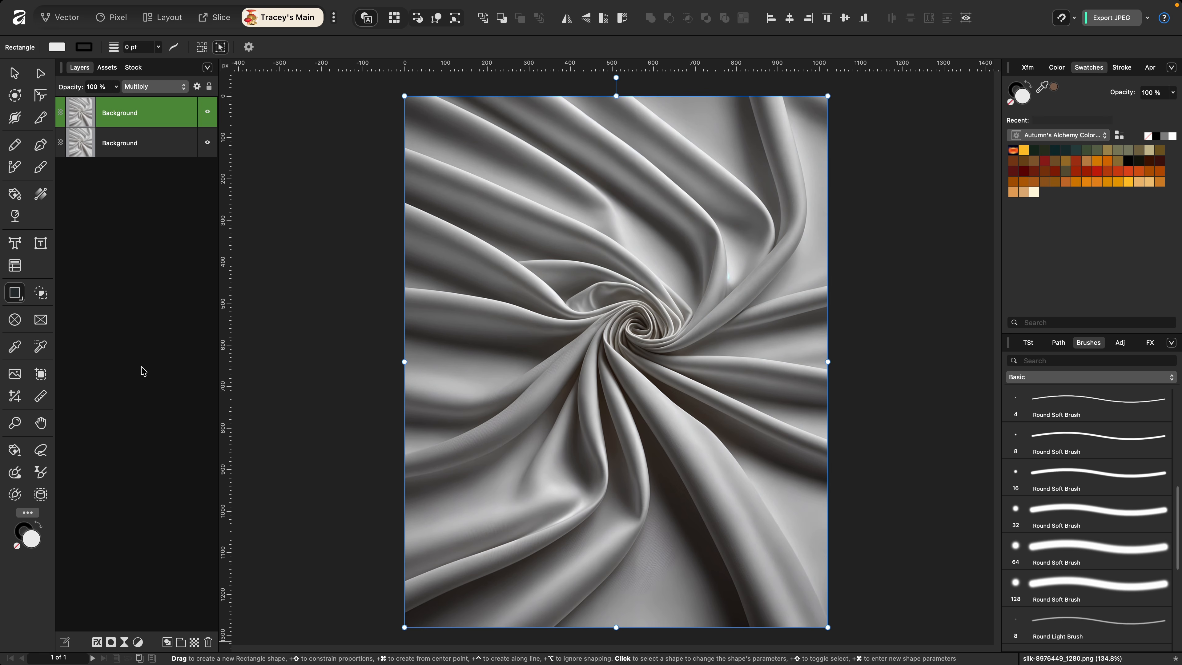
pyautogui.doubleClick(122, 118)
pyautogui.write('Pattern Layers')
pyautogui.click(159, 277)
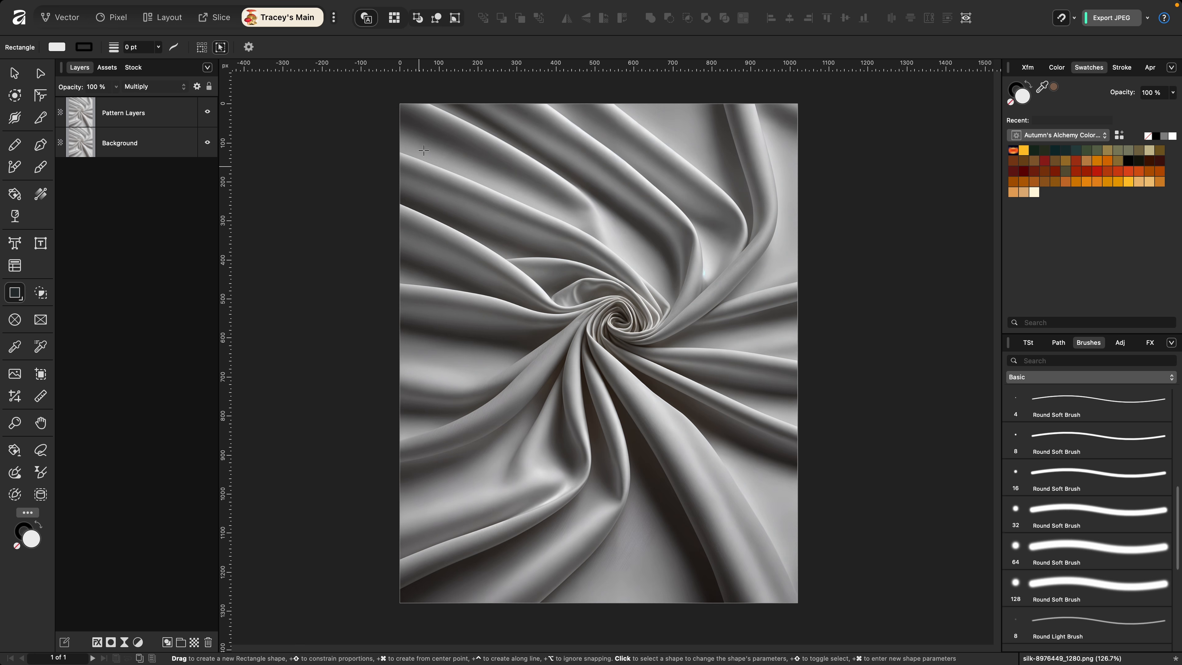
# Draw a rectangle slightly larger than the whole page and nest it inside the Pattern Layers layer.
pyautogui.moveTo(395, 102); pyautogui.dragTo(805, 610)
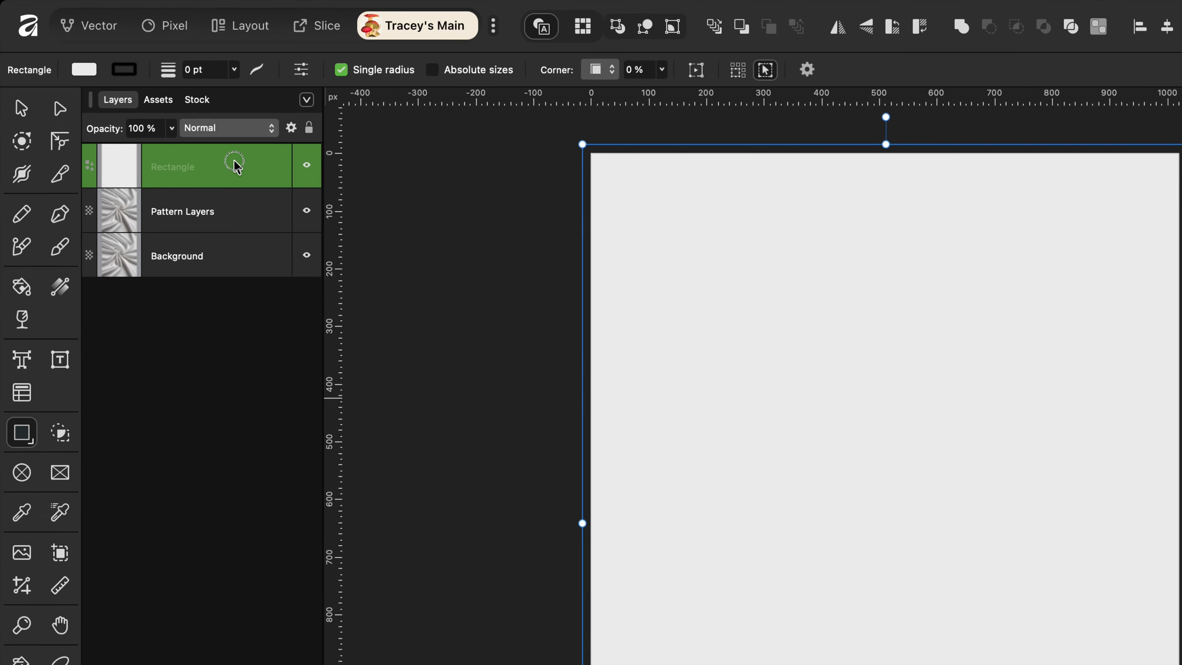
pyautogui.moveTo(155, 112); pyautogui.dragTo(160, 146)
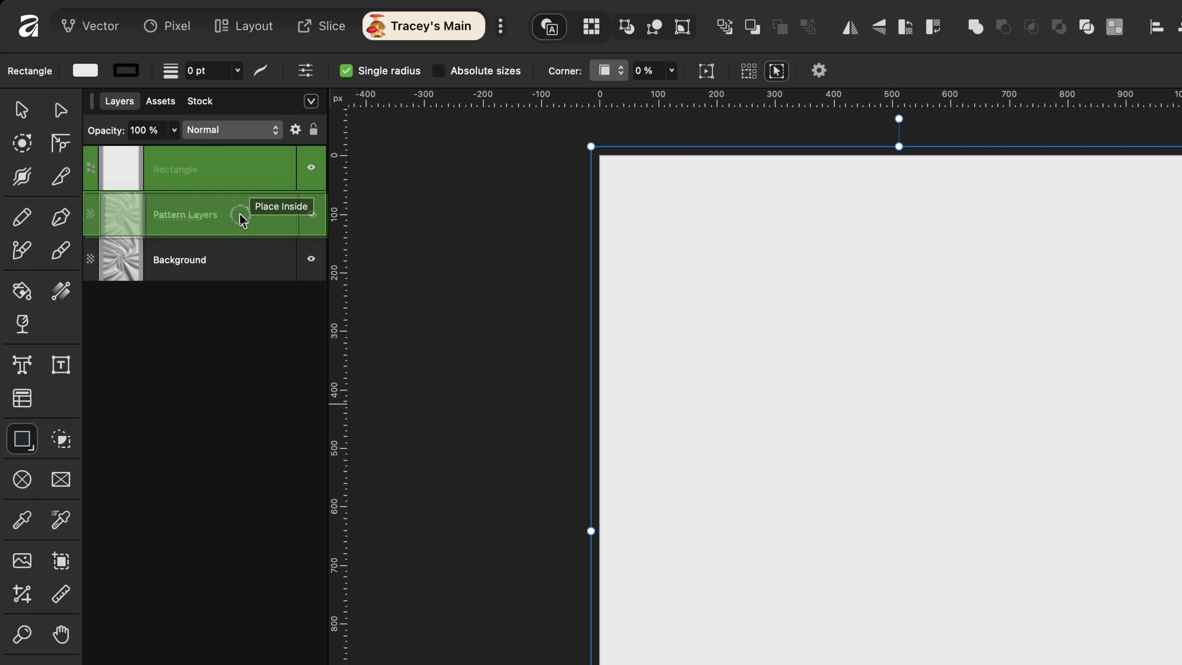
pyautogui.moveTo(241, 219); pyautogui.dragTo(238, 219)
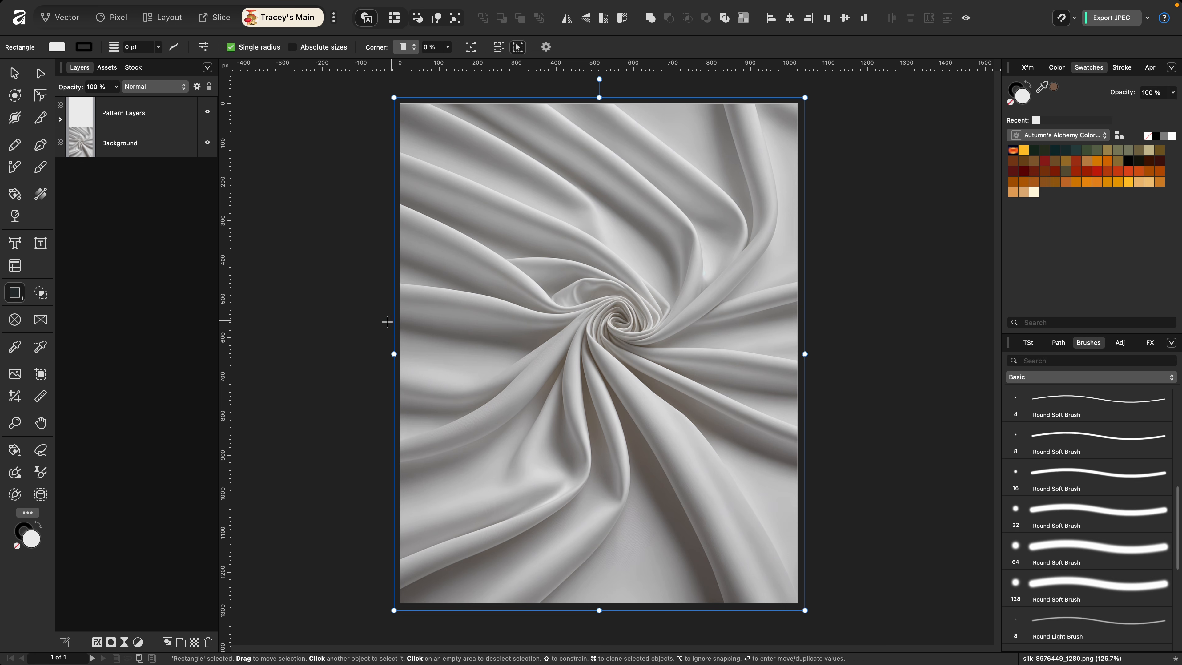
# Expand the Pattern Layers layer and rename its nested rectangle as Add Design Here.
pyautogui.click(60, 119)
pyautogui.doubleClick(118, 147)
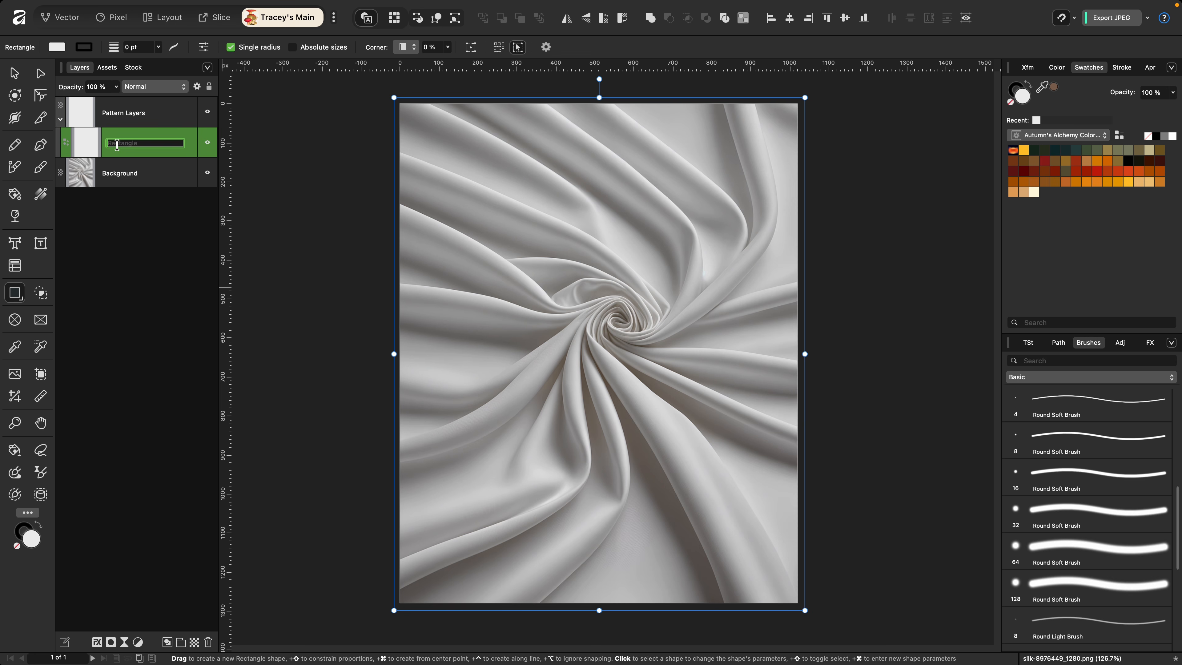
pyautogui.write('Add Design Here')
pyautogui.press('Return')
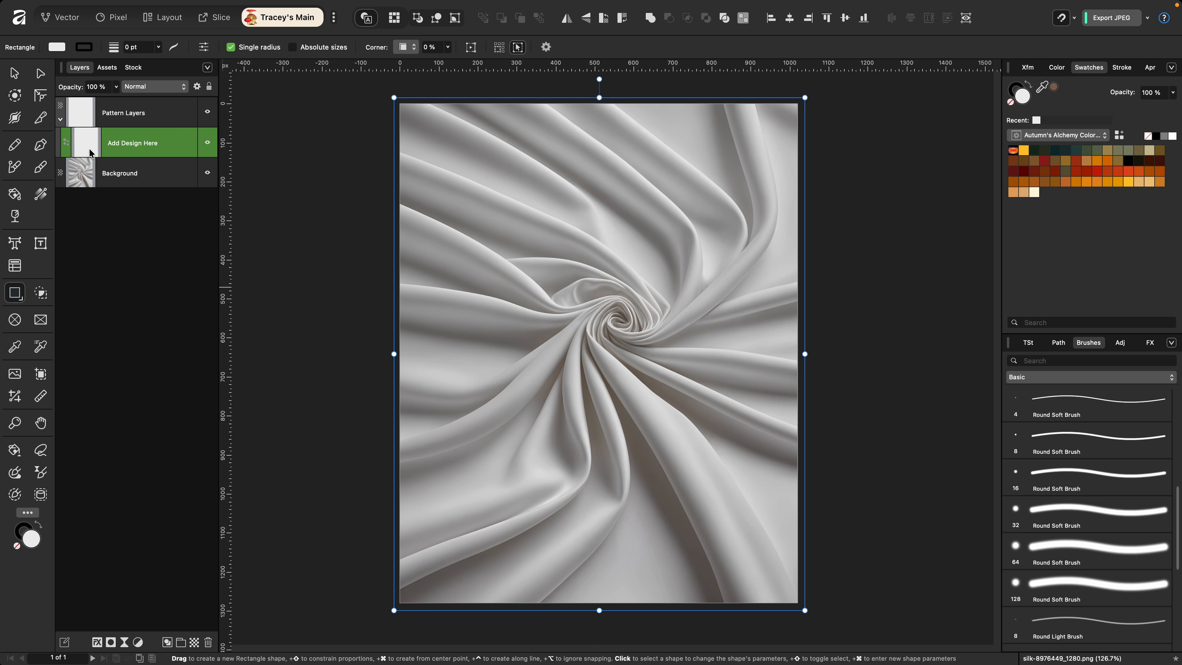
# Fill the Add Design Here rectangle with the multicoloured yellow honeycomb from Pattern Hub's Hexagon in Progress assets, and enlarge the pattern to nearly twice its size.
pyautogui.click(41, 194)
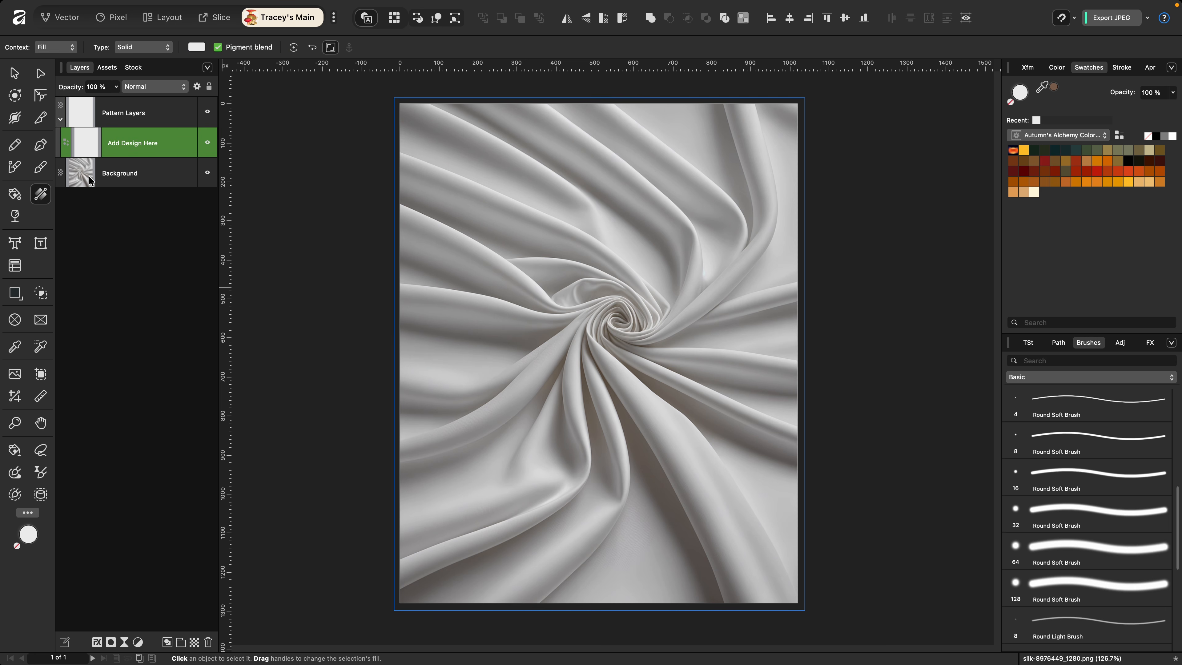
pyautogui.click(107, 67)
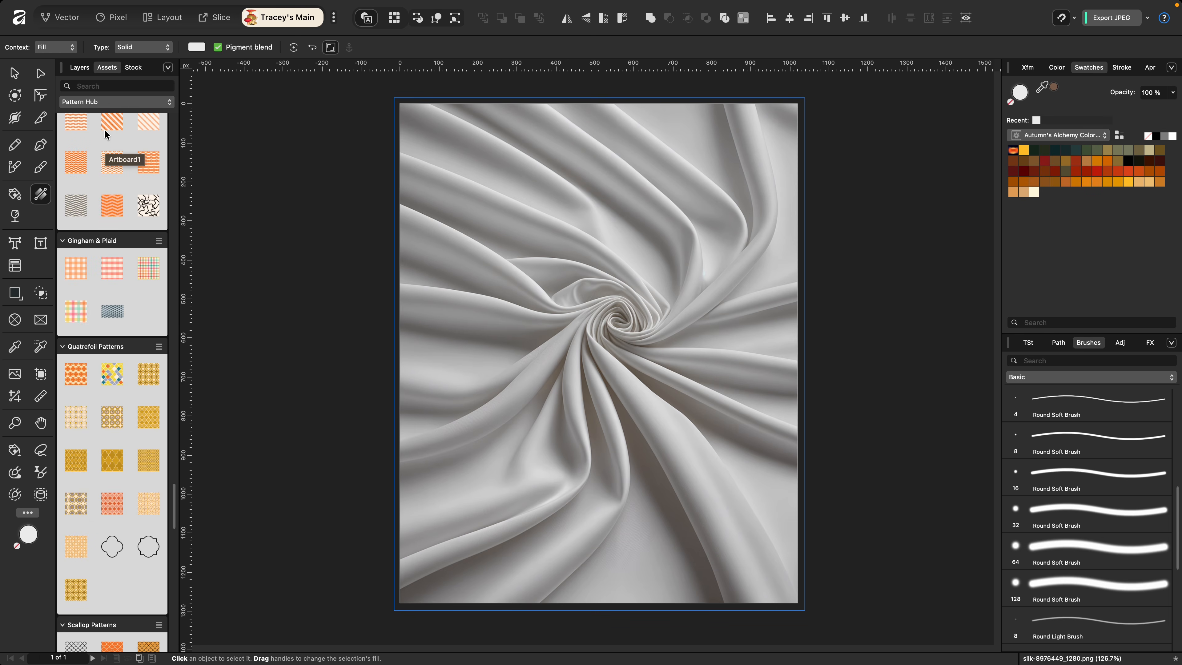
pyautogui.scroll(-5, 101, 345)
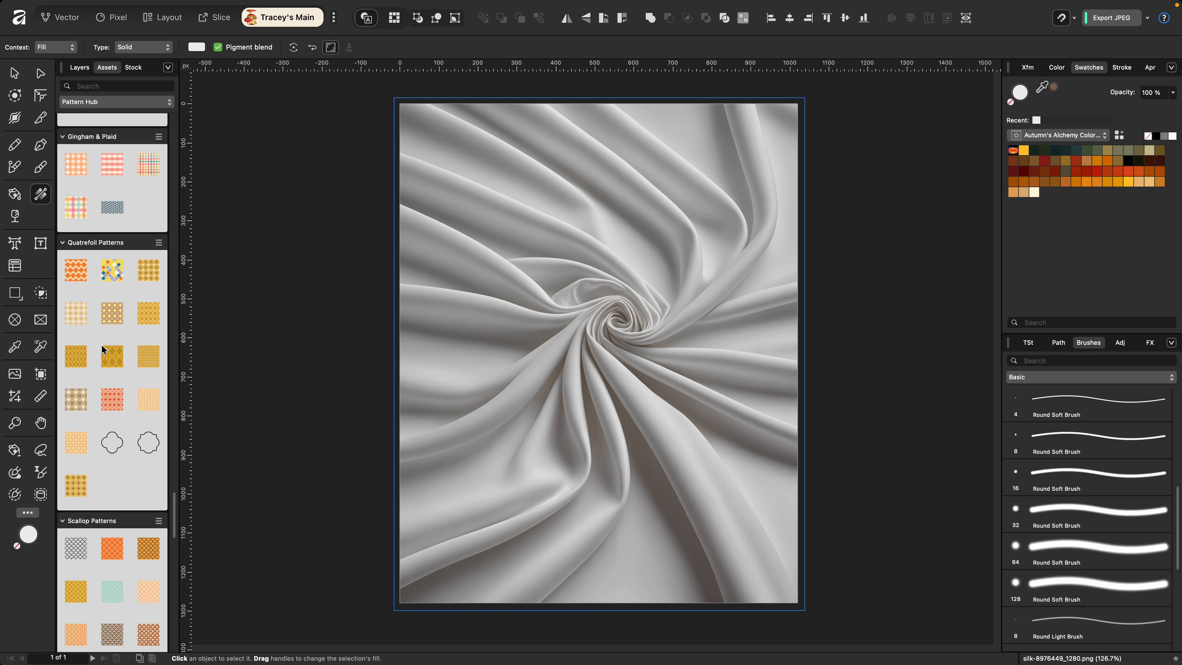
pyautogui.scroll(-15, 102, 347)
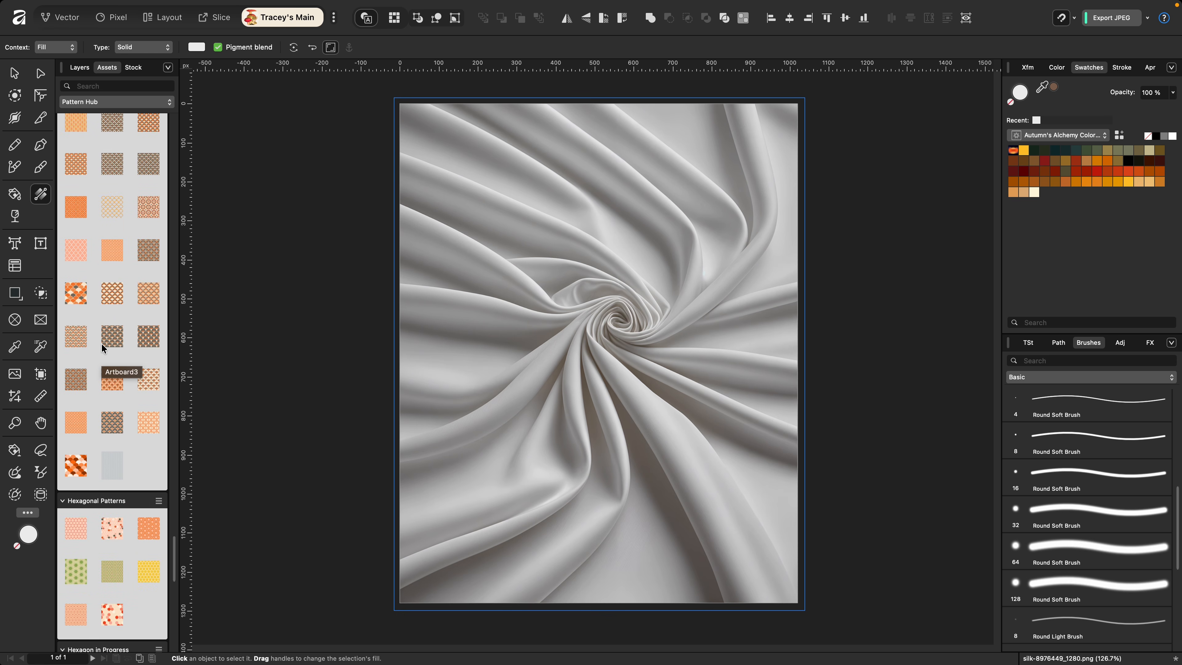
pyautogui.scroll(-4, 102, 343)
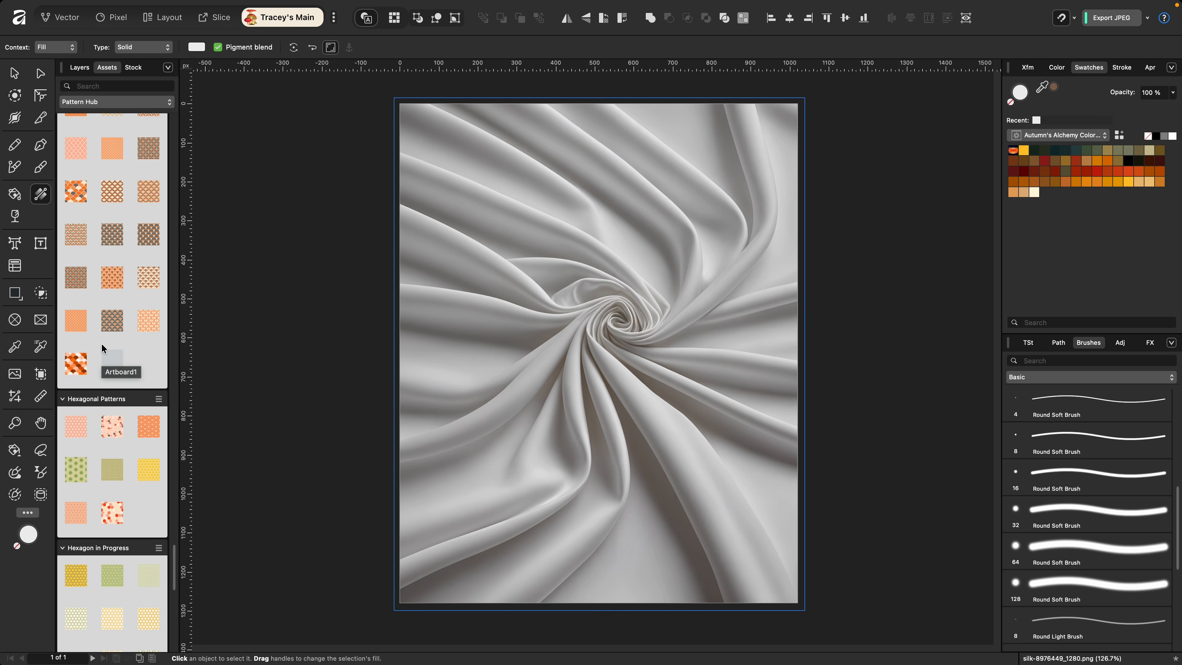
pyautogui.scroll(-3, 122, 469)
pyautogui.scroll(-10, 98, 468)
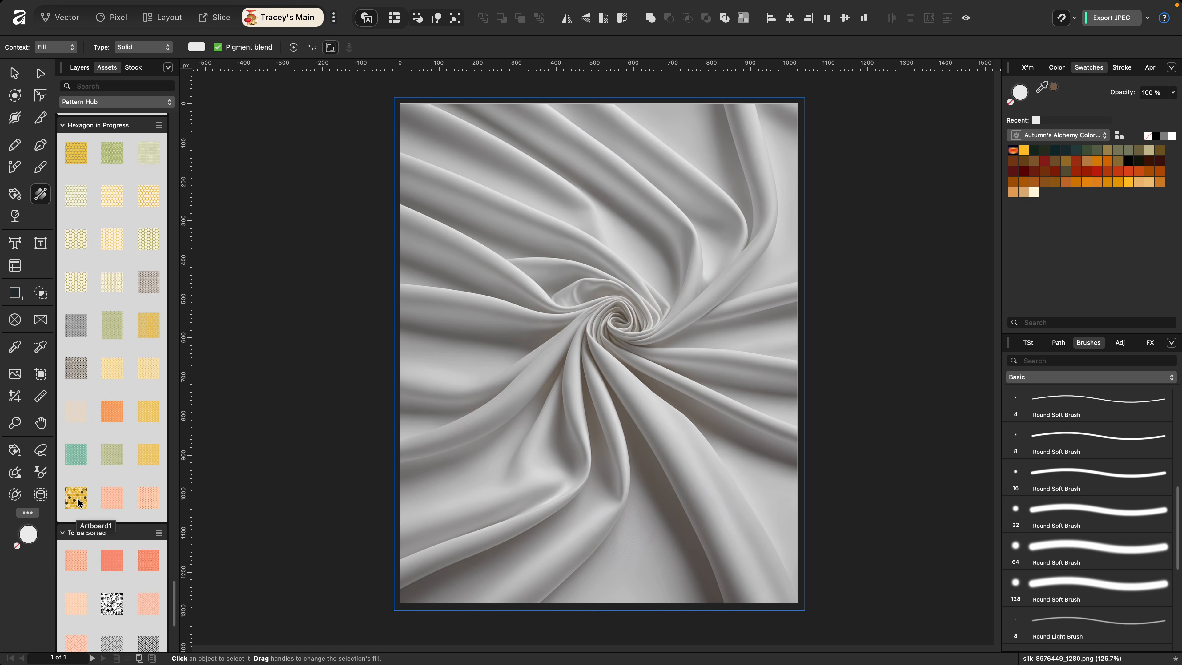
pyautogui.click(77, 498)
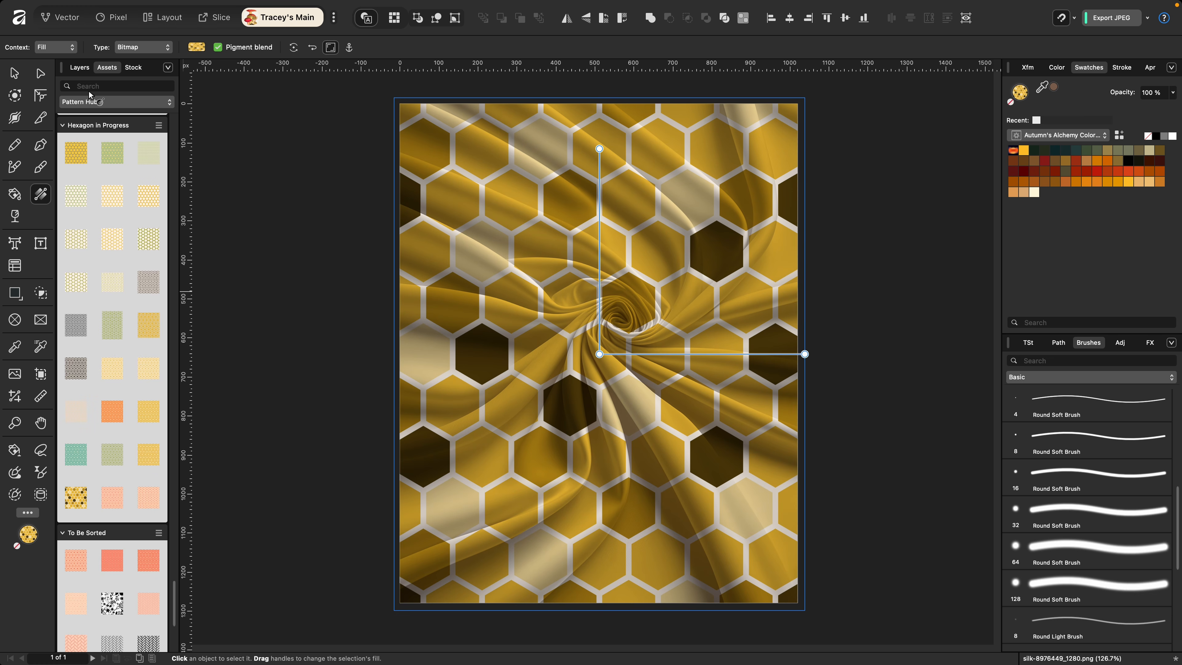
pyautogui.click(76, 68)
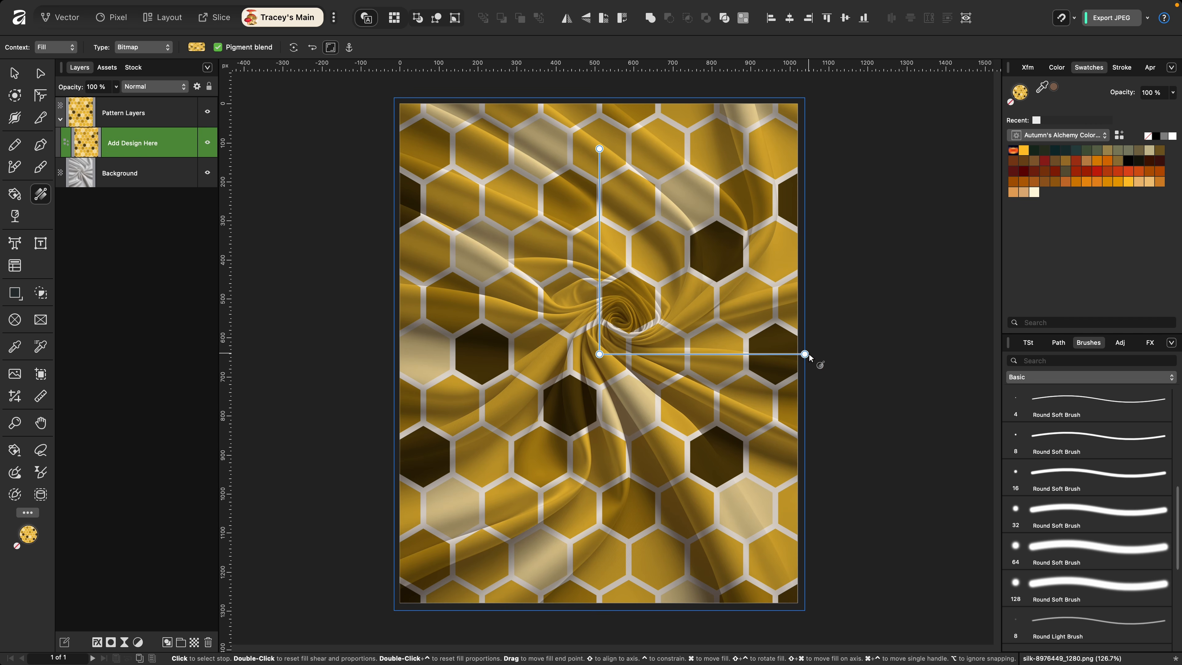
pyautogui.moveTo(806, 353); pyautogui.dragTo(988, 357)
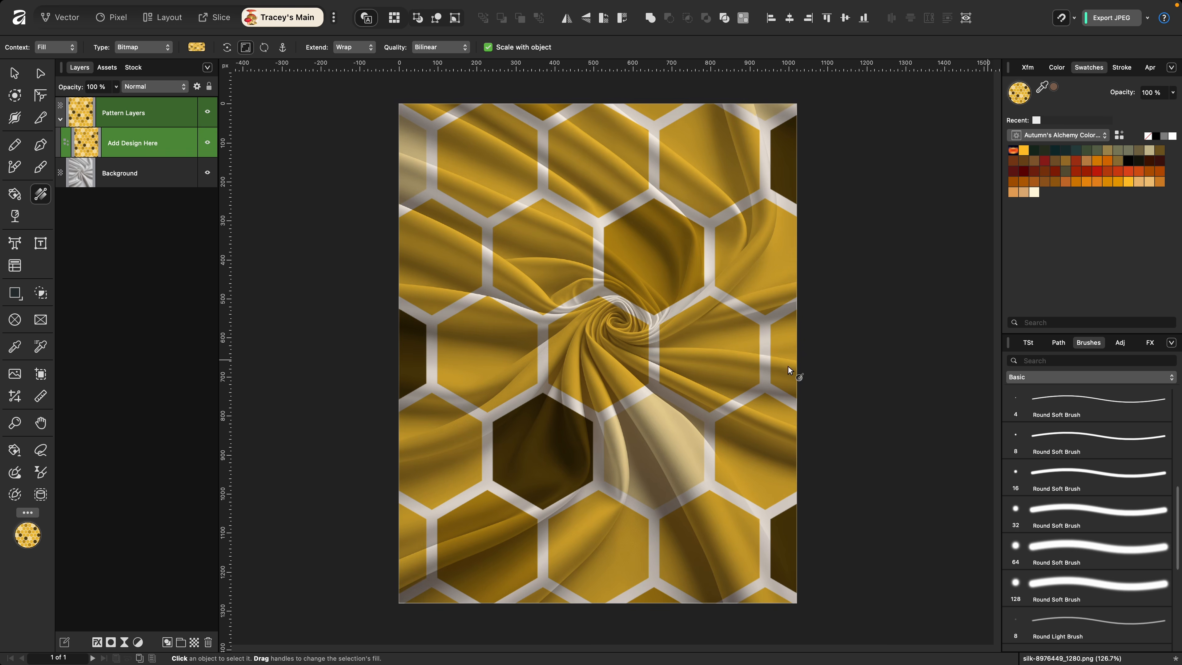
# Reposition the honeycomb fill on the page and add a live Displace filter to the Add Design Here layer.
pyautogui.moveTo(600, 354); pyautogui.dragTo(767, 340)
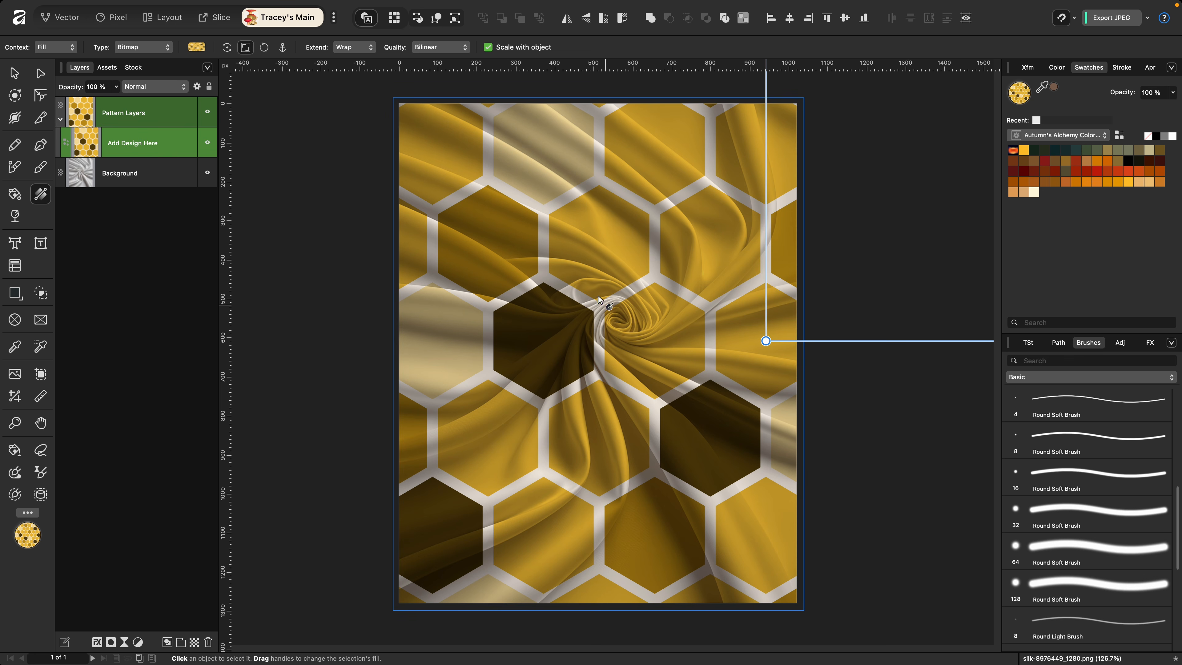
pyautogui.click(121, 149)
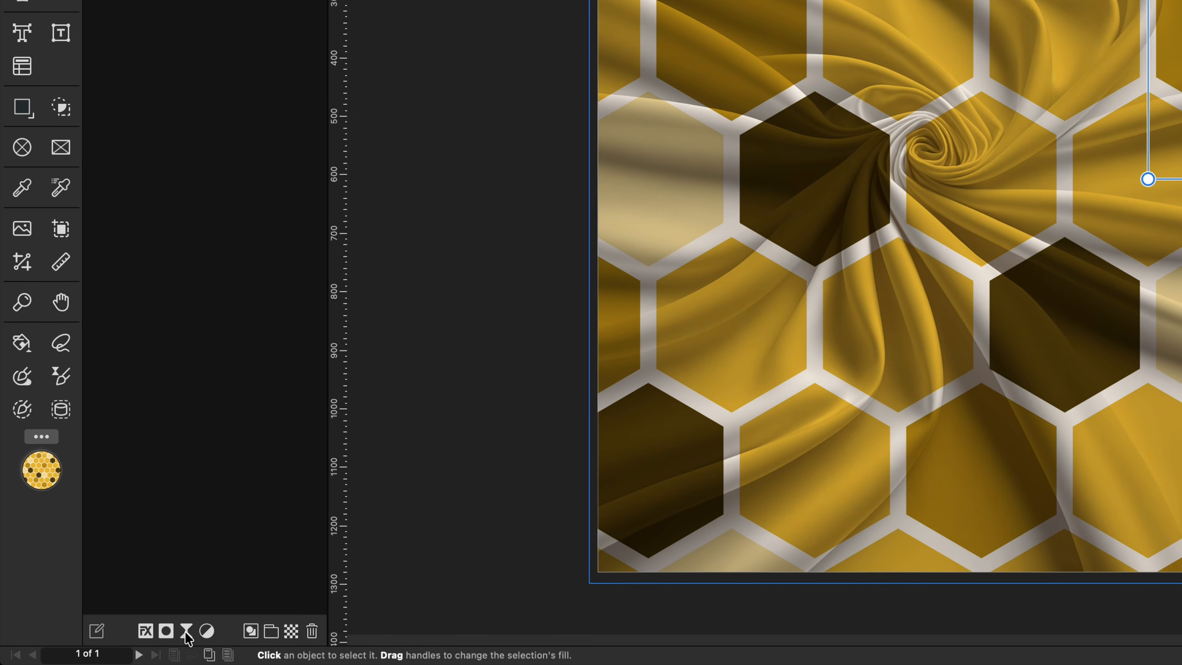
pyautogui.click(133, 641)
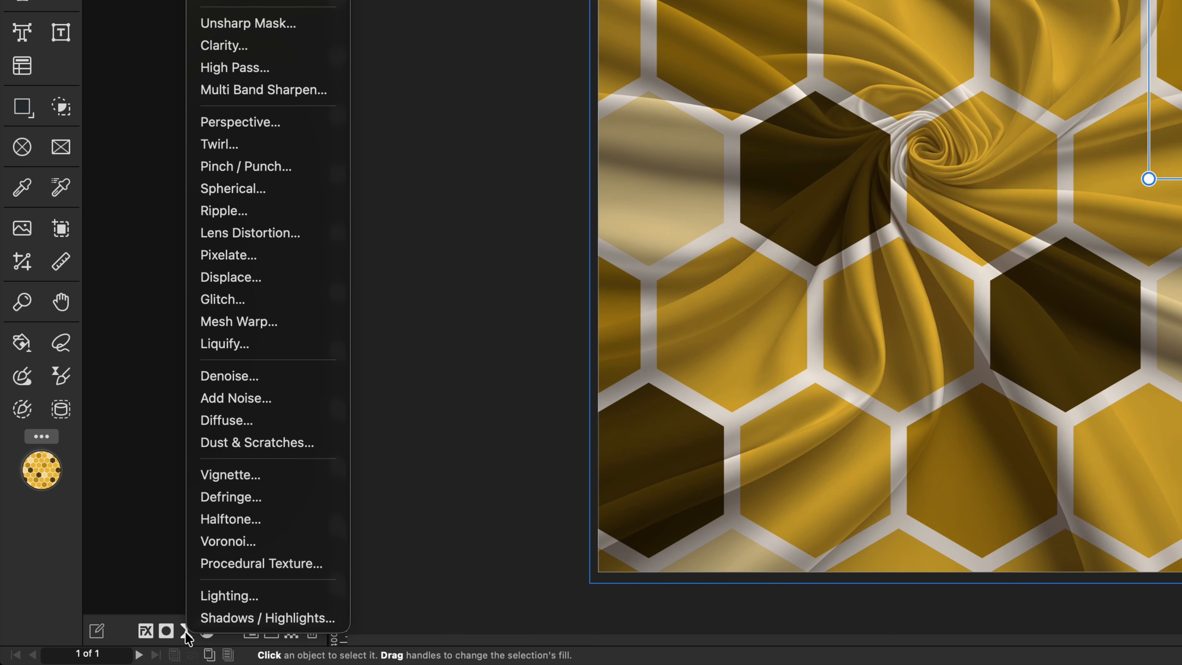
pyautogui.click(274, 278)
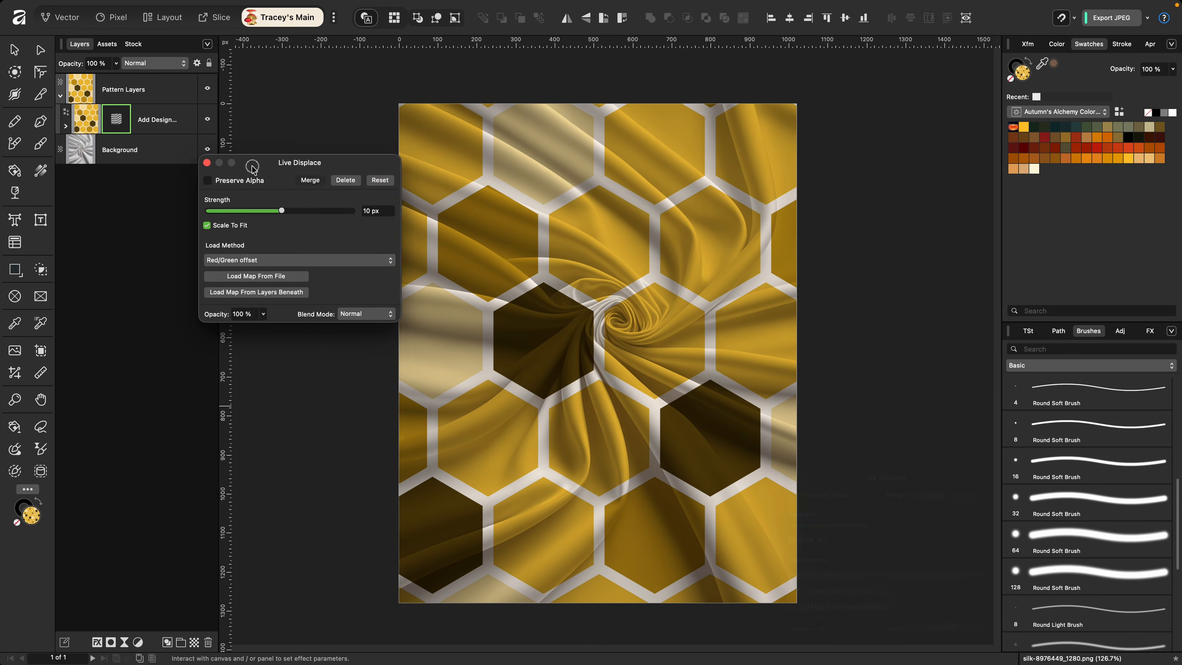
pyautogui.moveTo(255, 163); pyautogui.dragTo(252, 185)
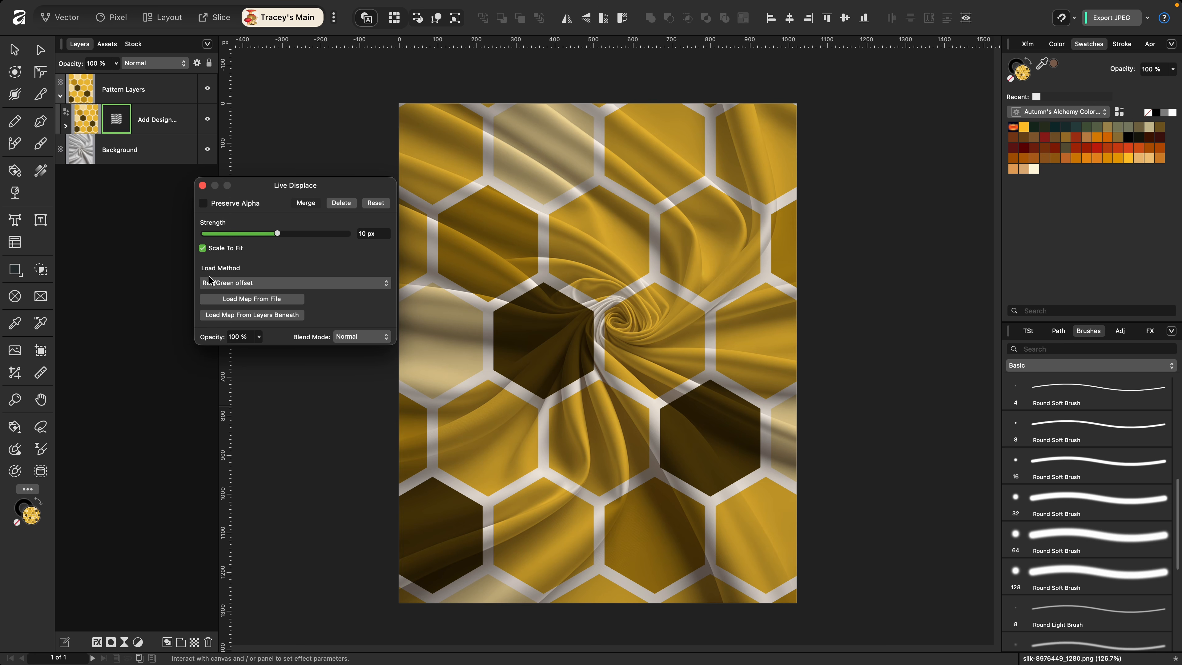
# Keep the Red/Green offset load method and load Displacement Map.jpg from the Graphics folder into the Displace filter.
pyautogui.click(215, 286)
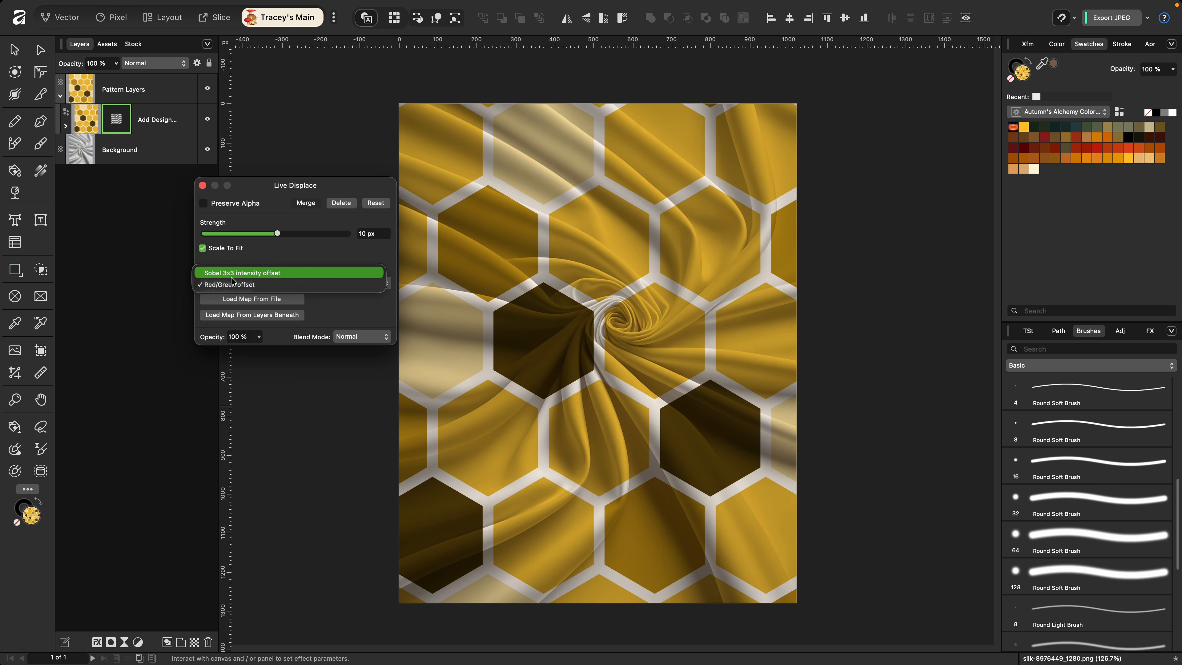
pyautogui.click(285, 255)
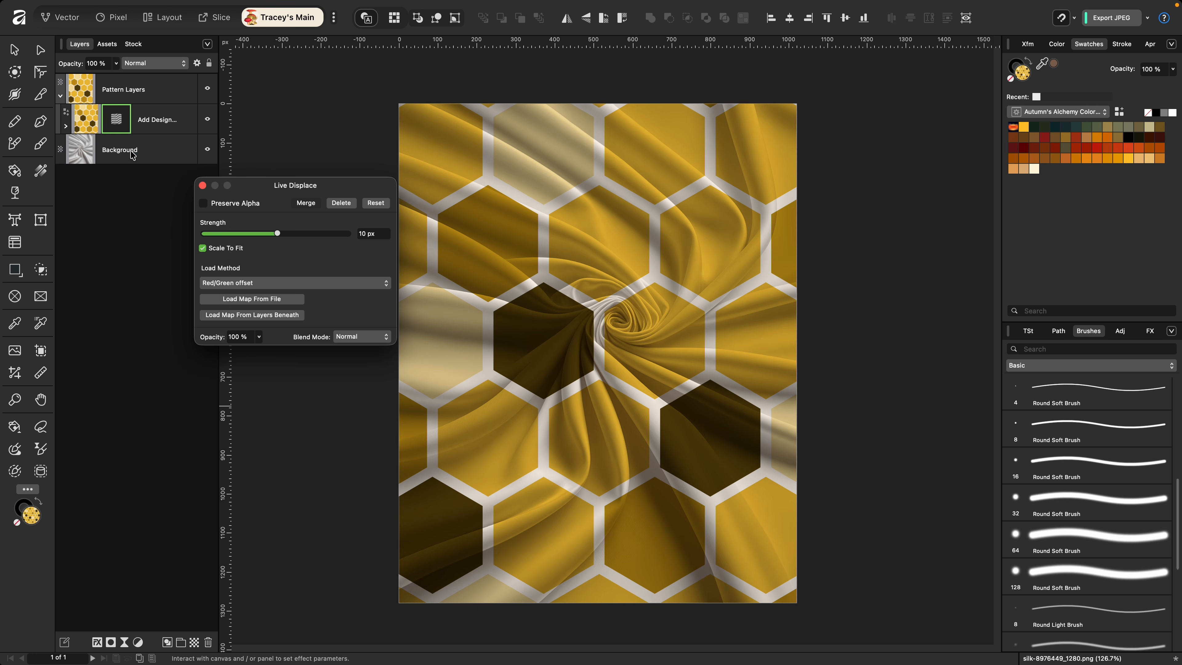
pyautogui.click(241, 300)
pyautogui.click(206, 225)
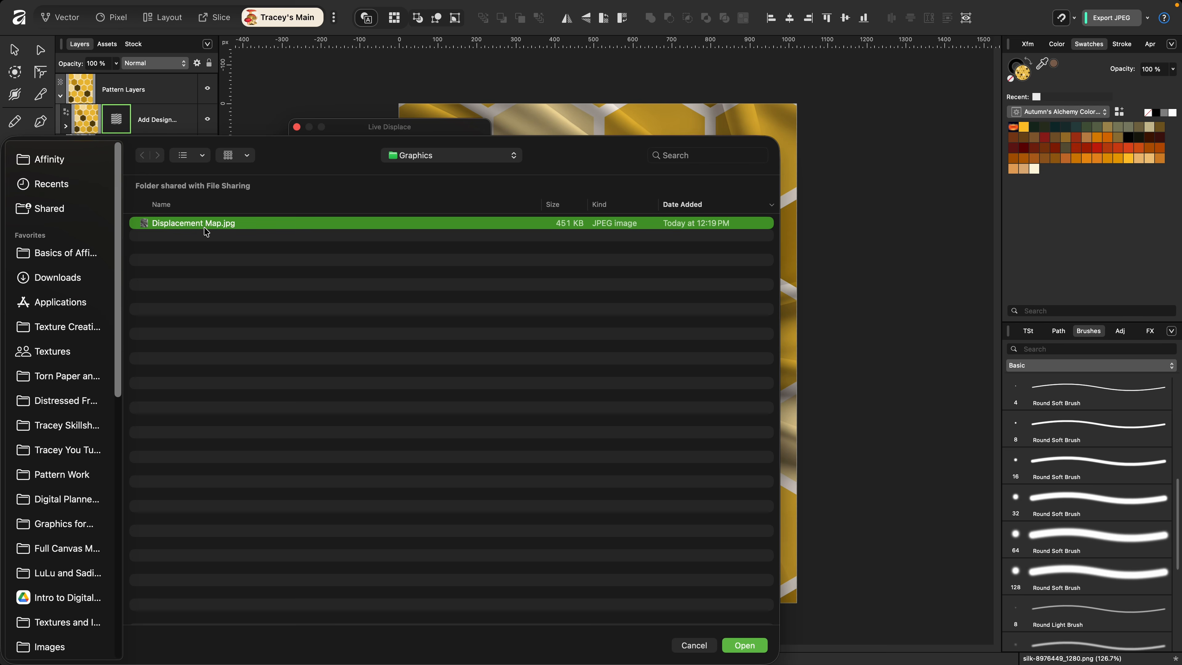
pyautogui.click(739, 647)
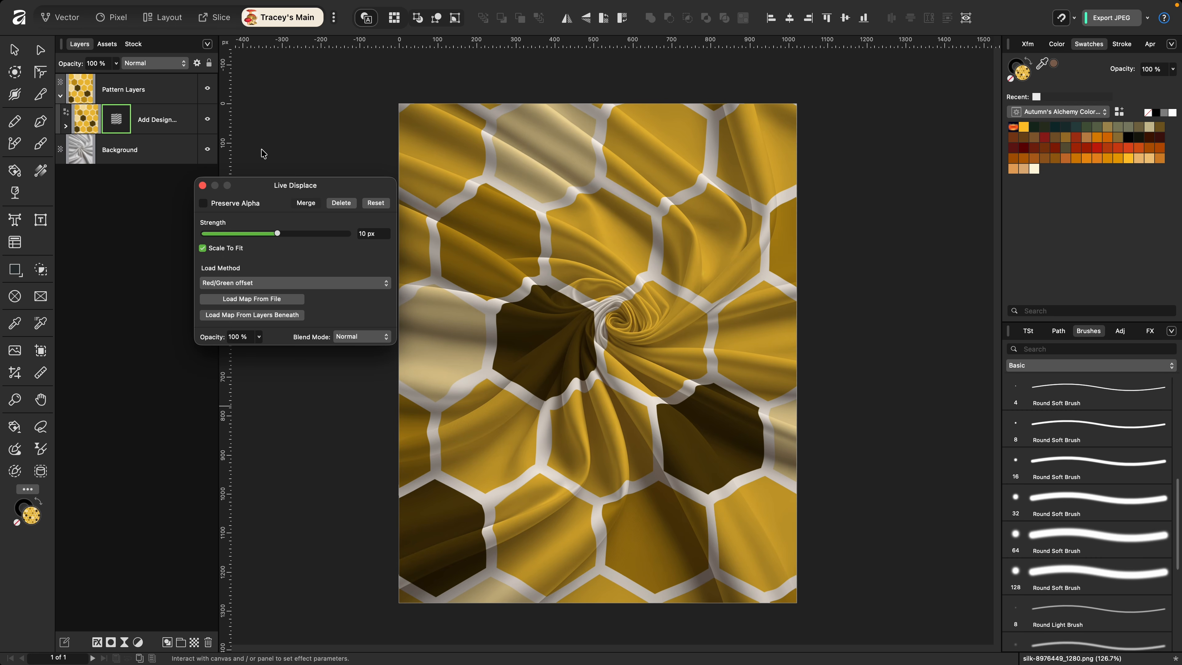
# Expand Add Design Here, compare the pattern with the displacement off and on, and set the displacement strength to 7 px.
pyautogui.click(65, 125)
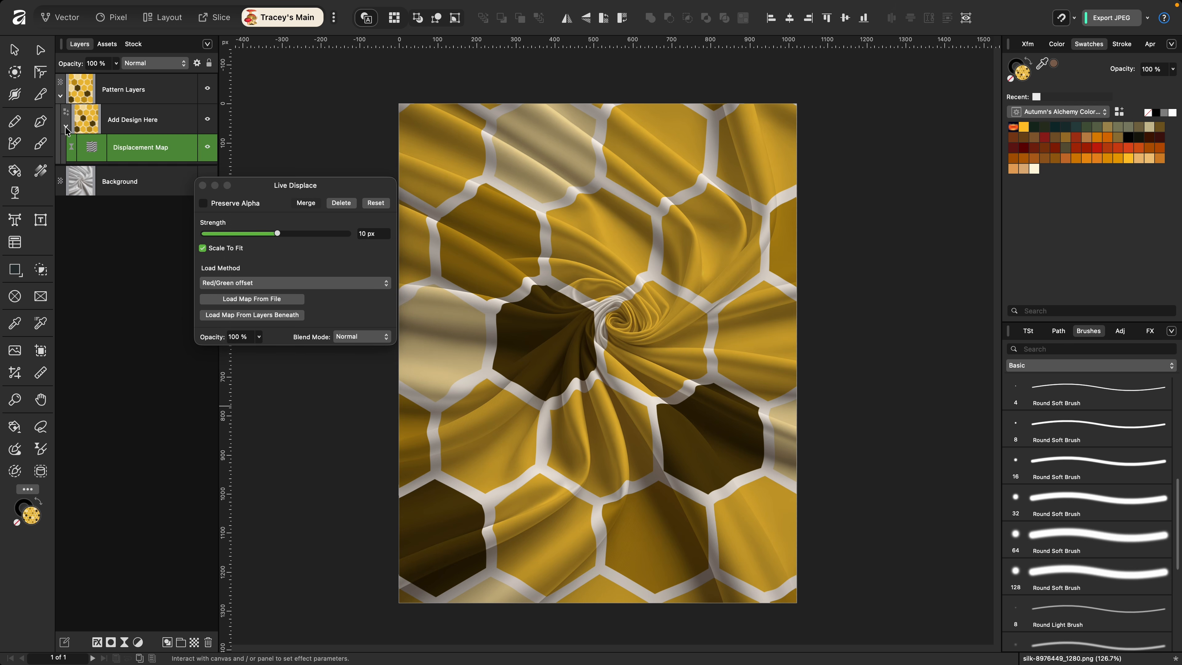
pyautogui.click(207, 149)
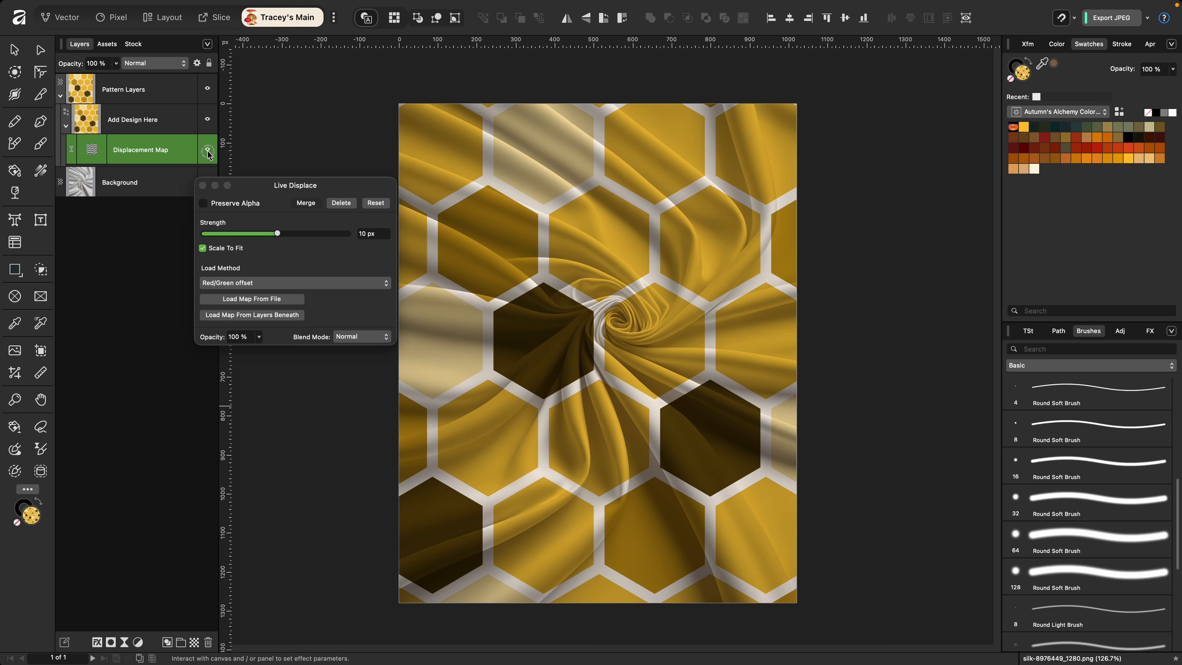
pyautogui.click(208, 150)
pyautogui.scroll(10, 477, 180)
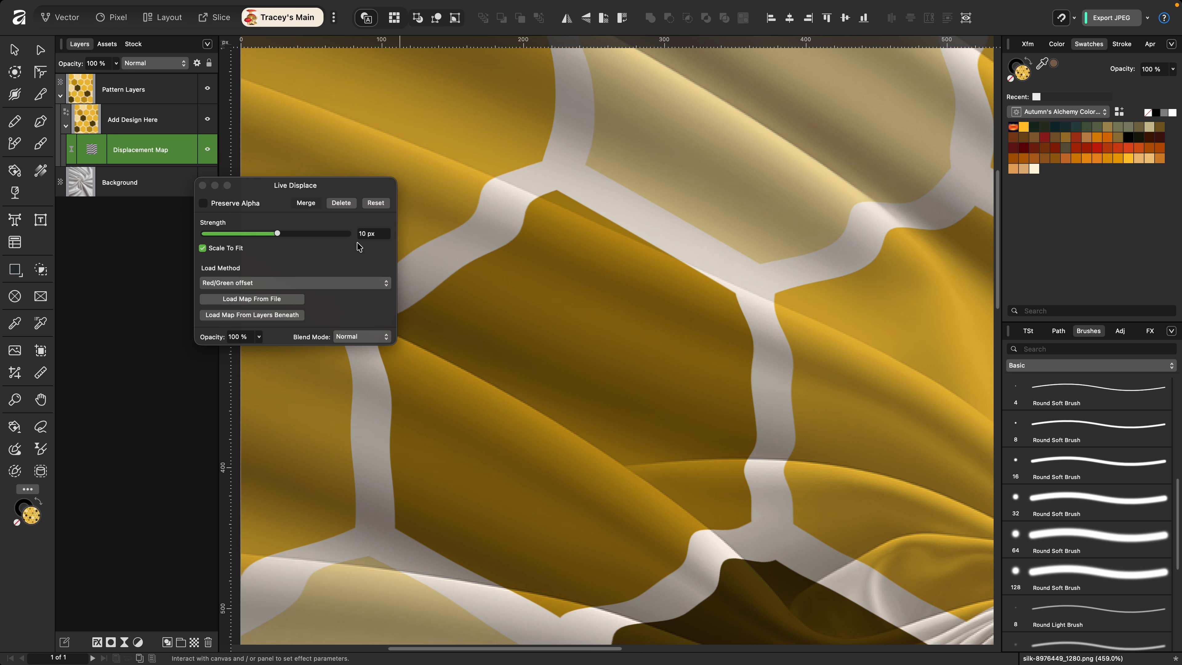
pyautogui.scroll(-5, 623, 292)
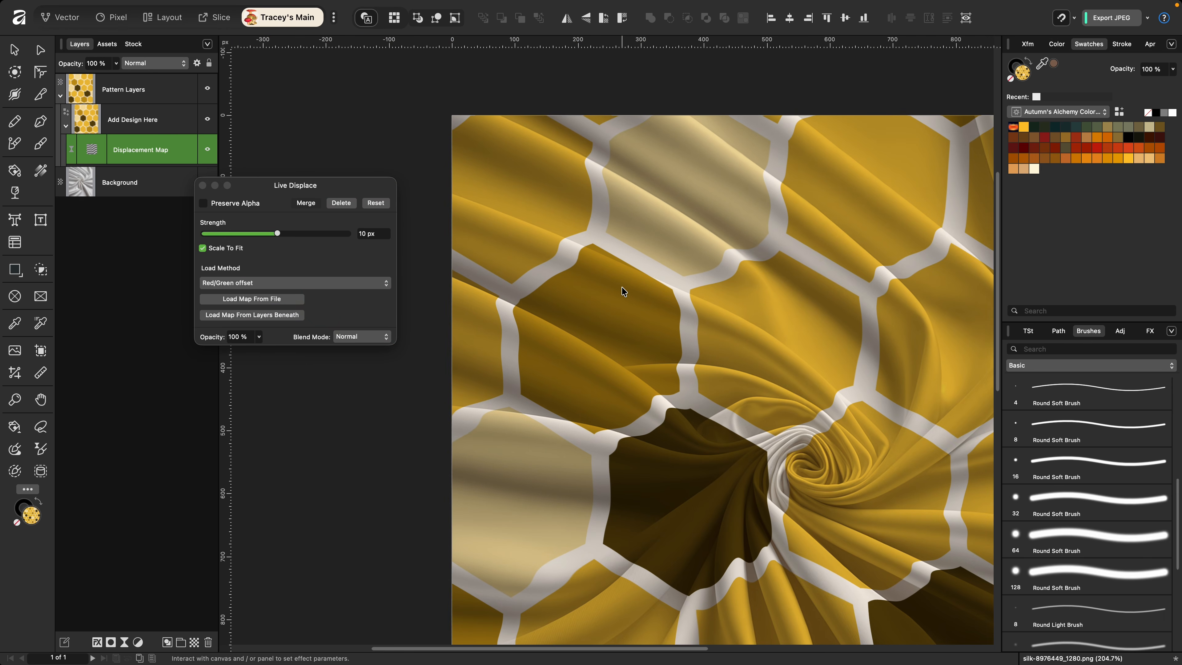
pyautogui.click(374, 234)
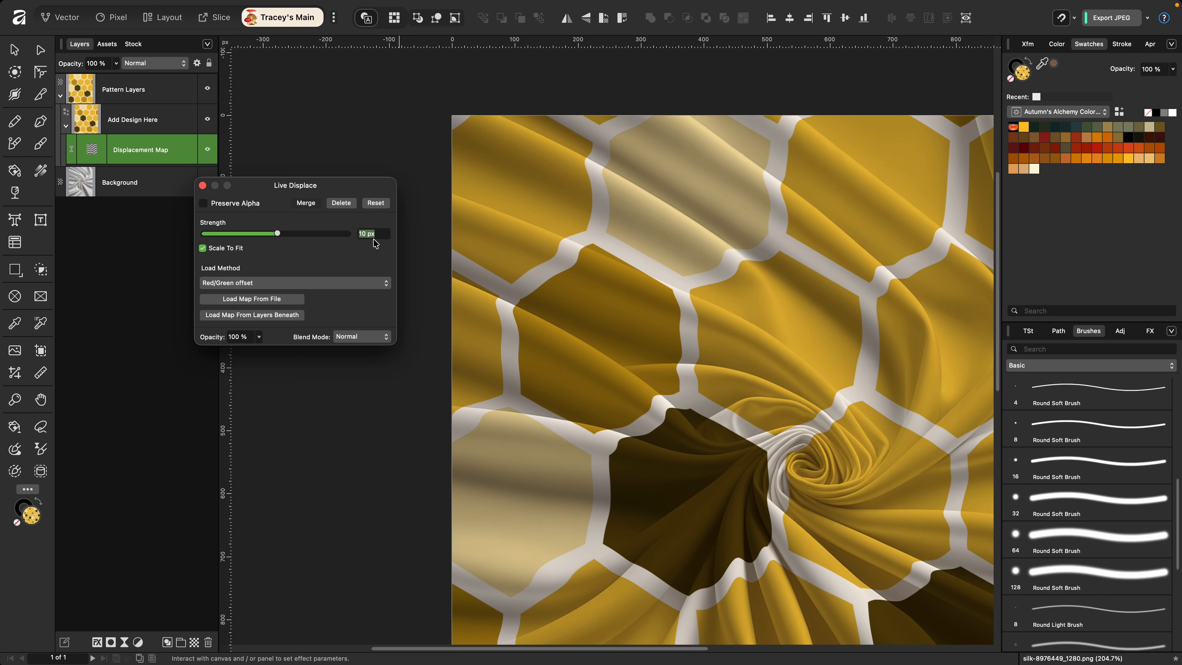
pyautogui.write('5')
pyautogui.press('Tab')
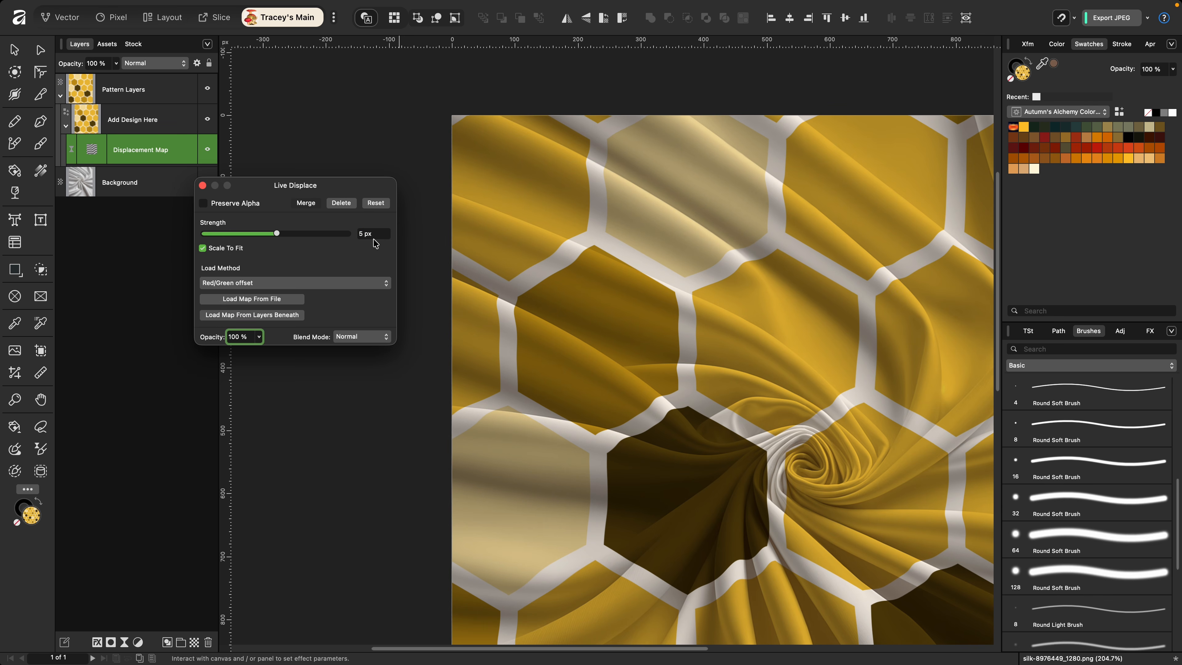
pyautogui.click(373, 233)
pyautogui.press('Up')
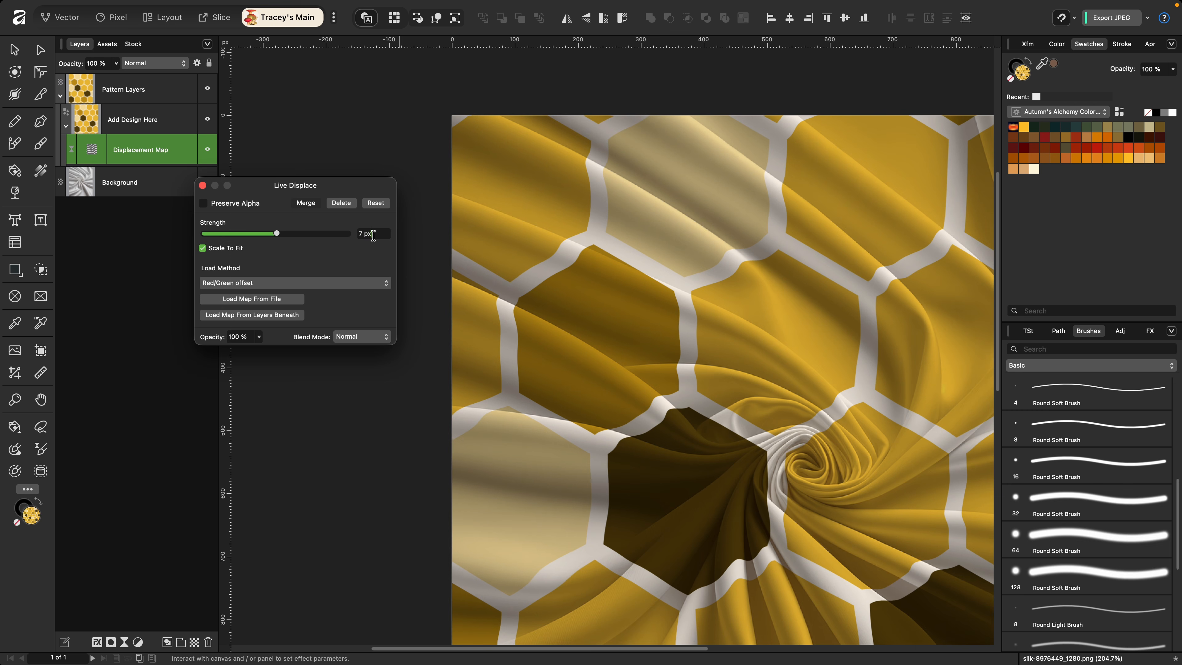
pyautogui.click(374, 235)
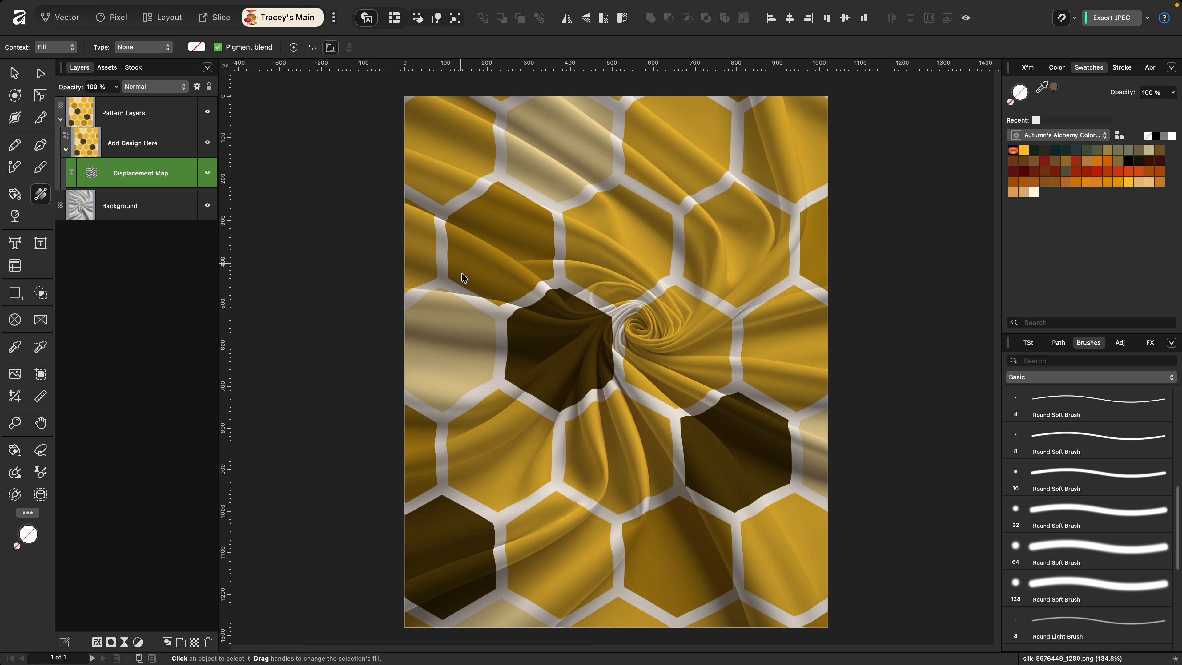
# Draw a rectangle covering the whole page and nest it inside Pattern Layers, above Add Design Here.
pyautogui.click(260, 359)
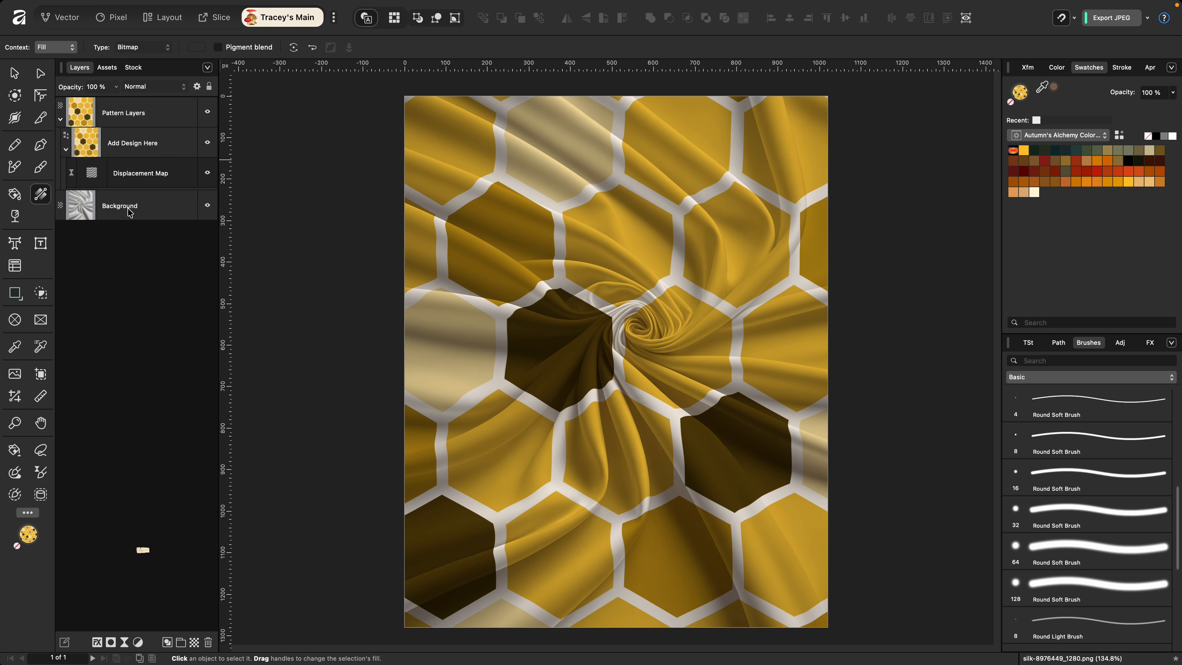
pyautogui.click(14, 293)
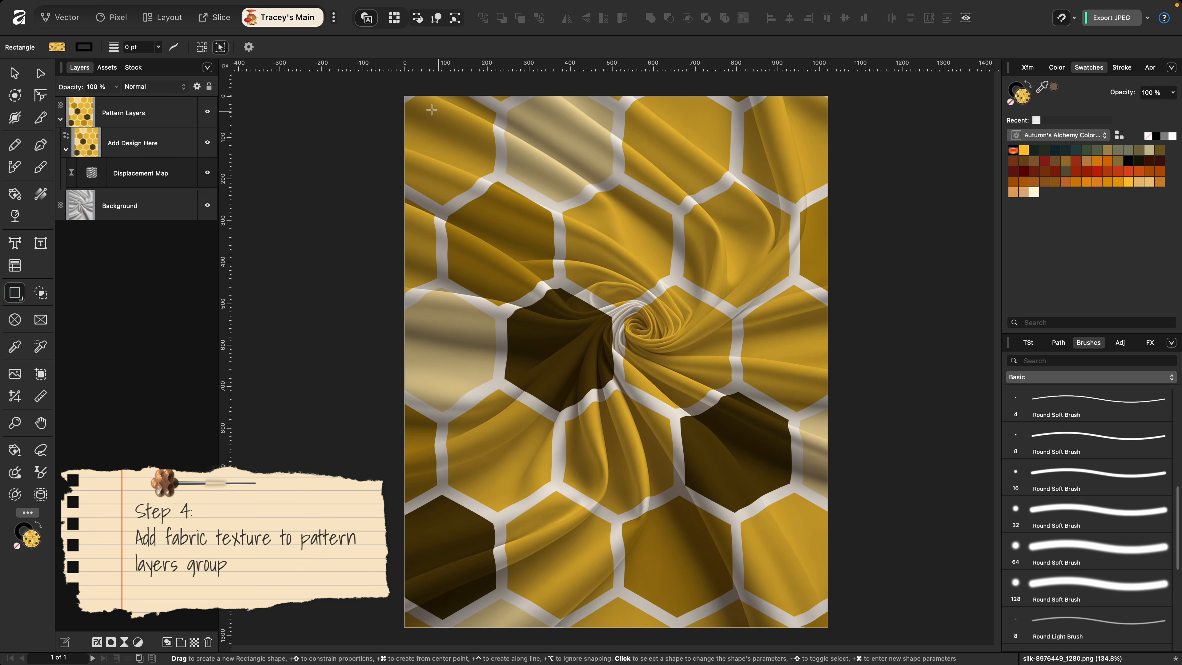
pyautogui.moveTo(405, 96); pyautogui.dragTo(825, 627)
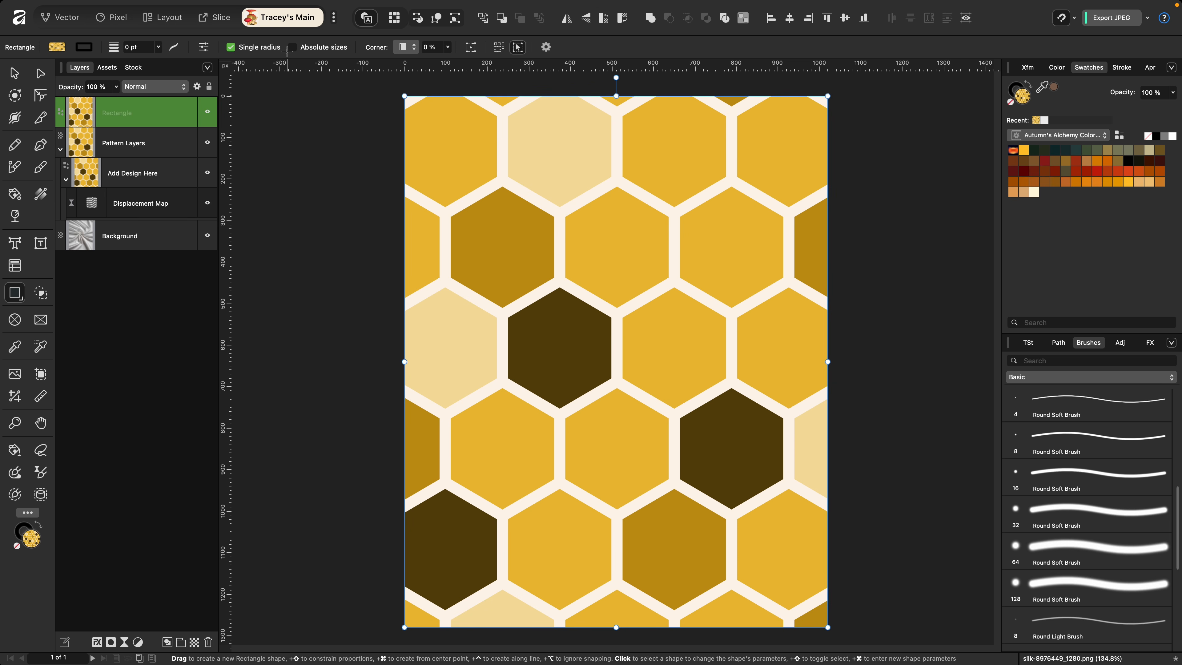
pyautogui.moveTo(133, 115); pyautogui.dragTo(147, 155)
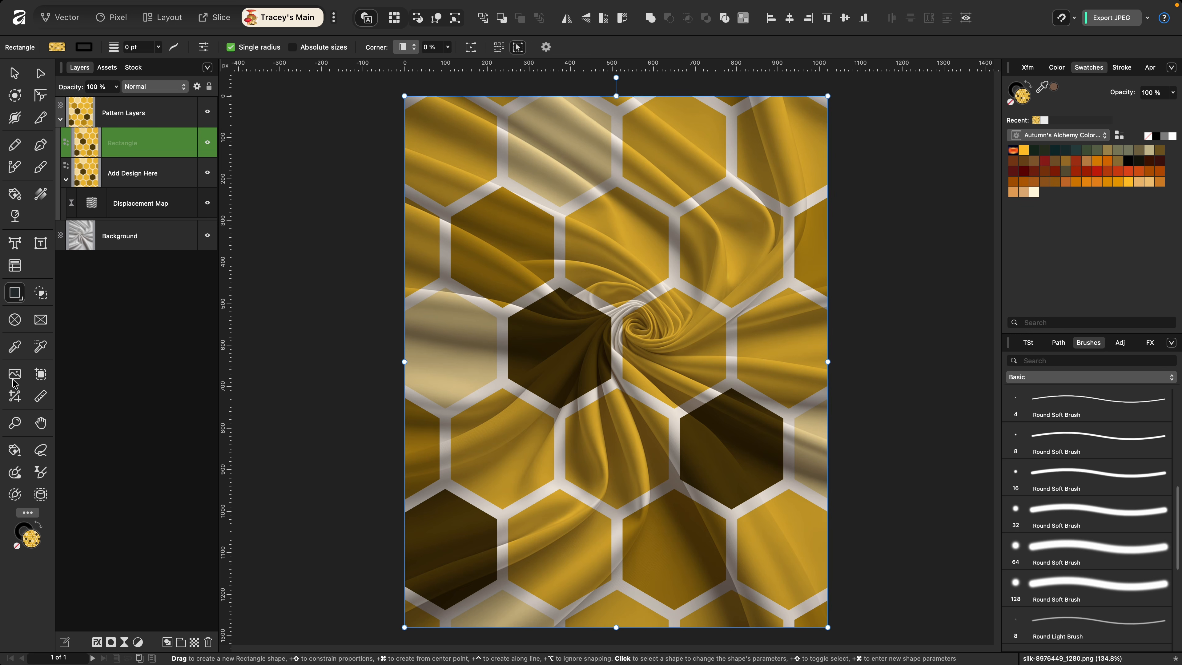
# Give the new rectangle a bitmap fill using Texturelabs_Fabric_122XL.jpg from the Textures and Images folder.
pyautogui.click(41, 193)
pyautogui.click(140, 48)
pyautogui.click(133, 47)
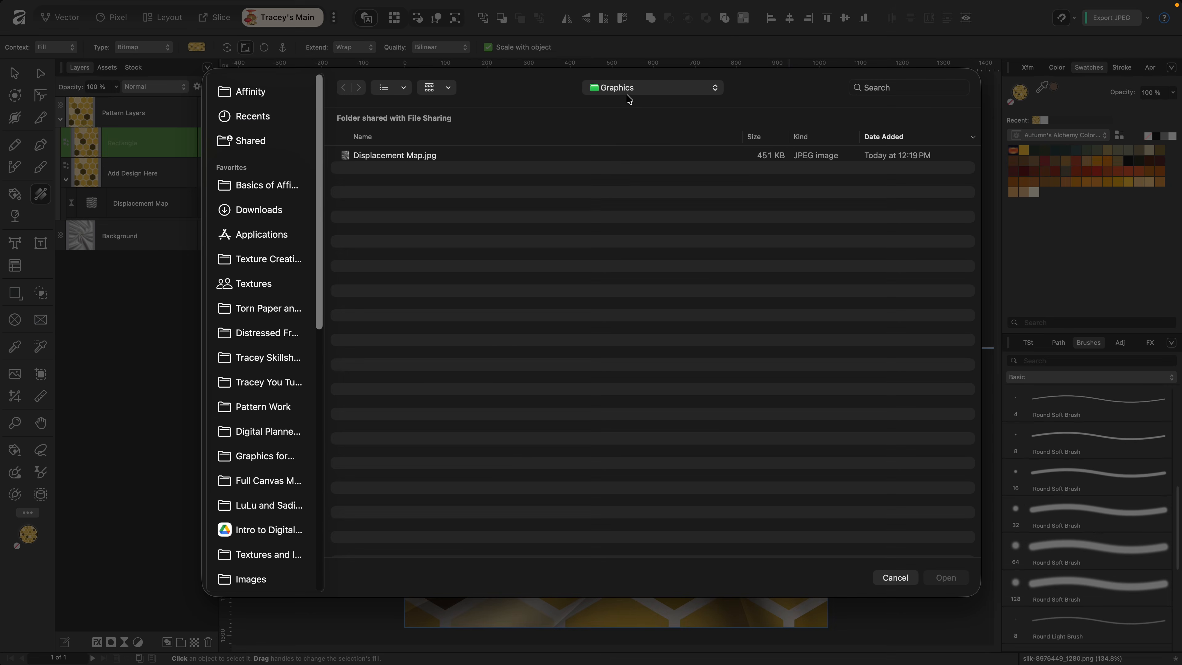
pyautogui.click(629, 91)
pyautogui.click(632, 101)
pyautogui.doubleClick(390, 183)
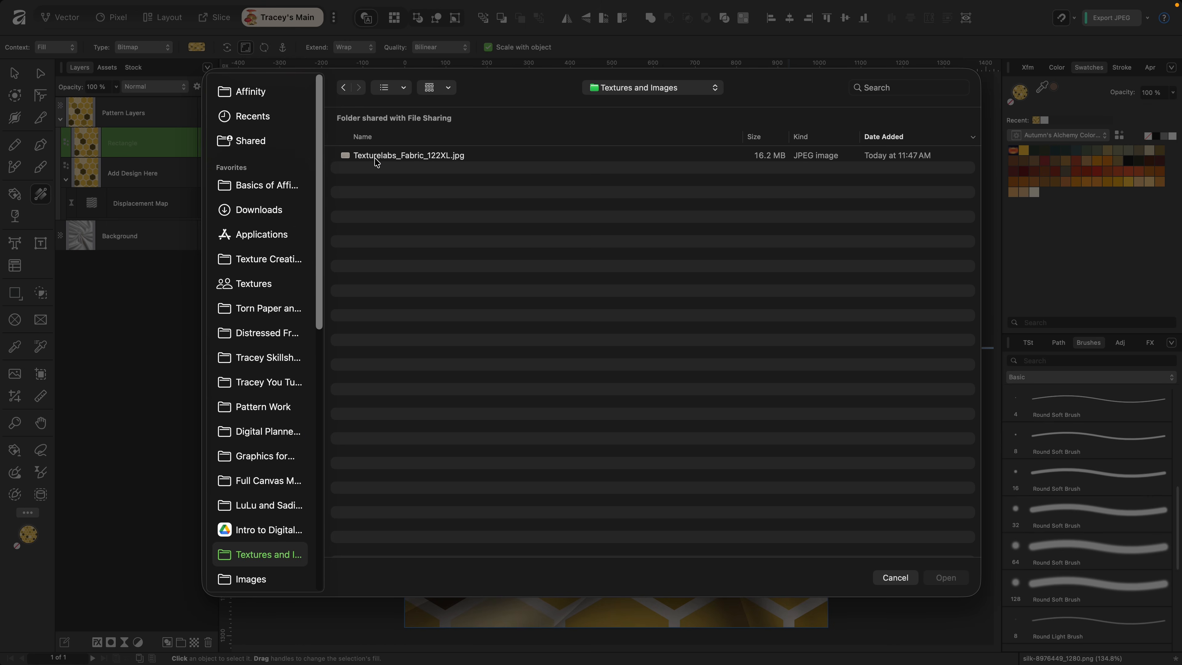
pyautogui.click(376, 160)
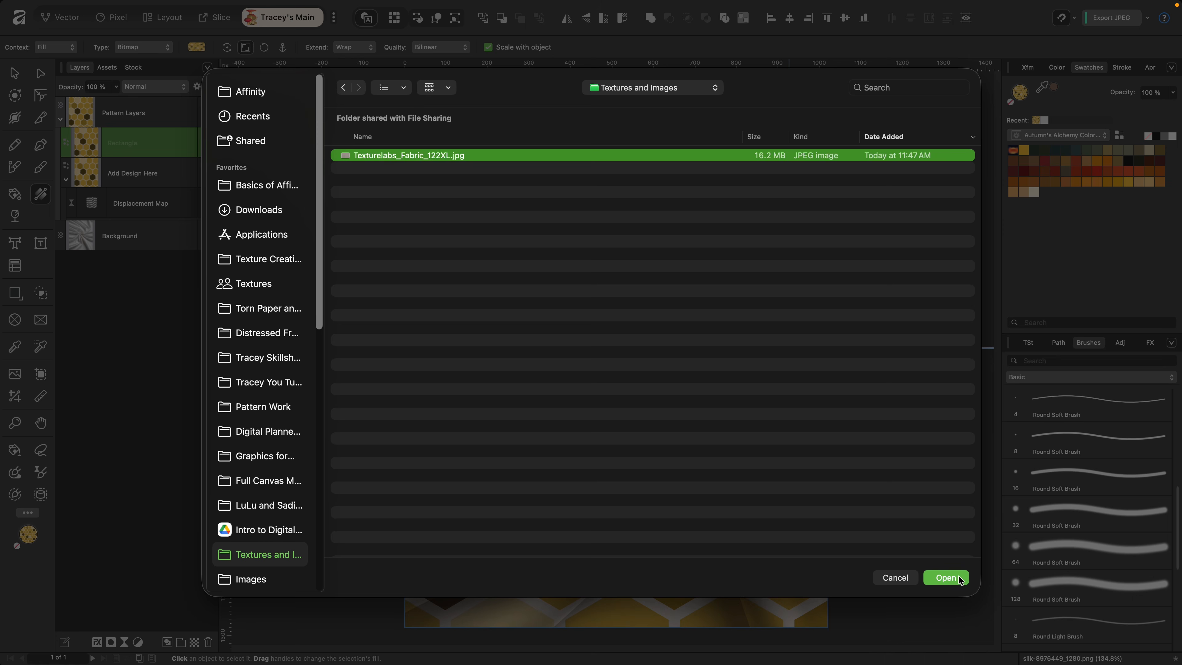
pyautogui.click(948, 578)
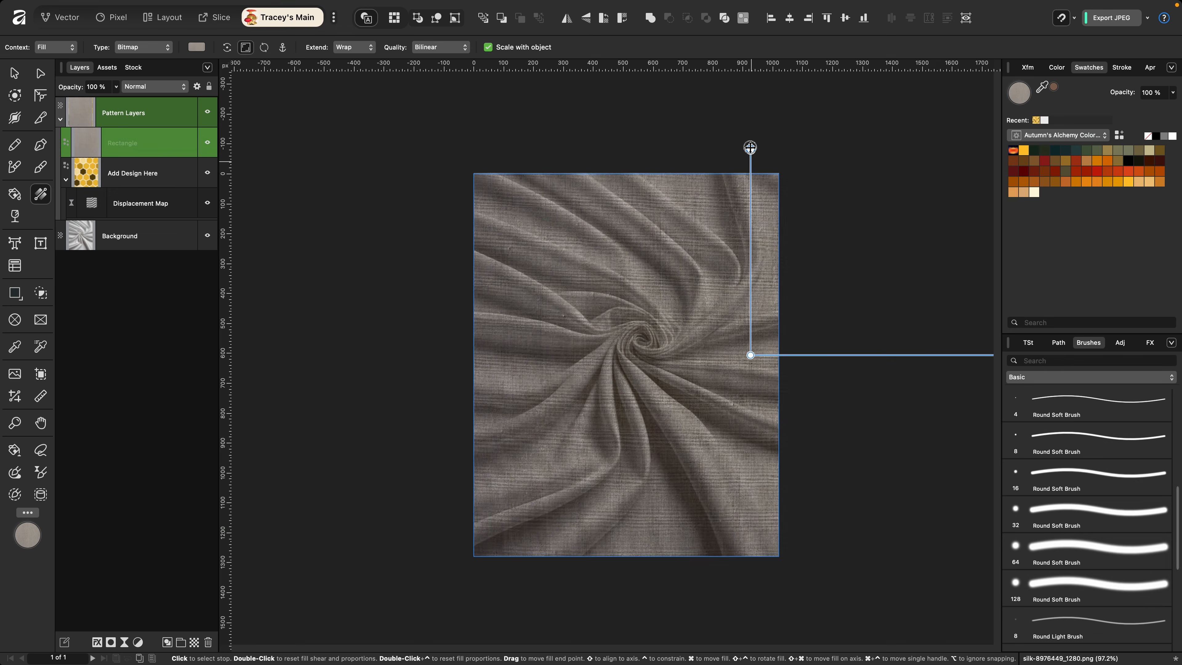
# Set the fabric-texture rectangle's blend mode to Overlay.
pyautogui.scroll(5, 504, 165)
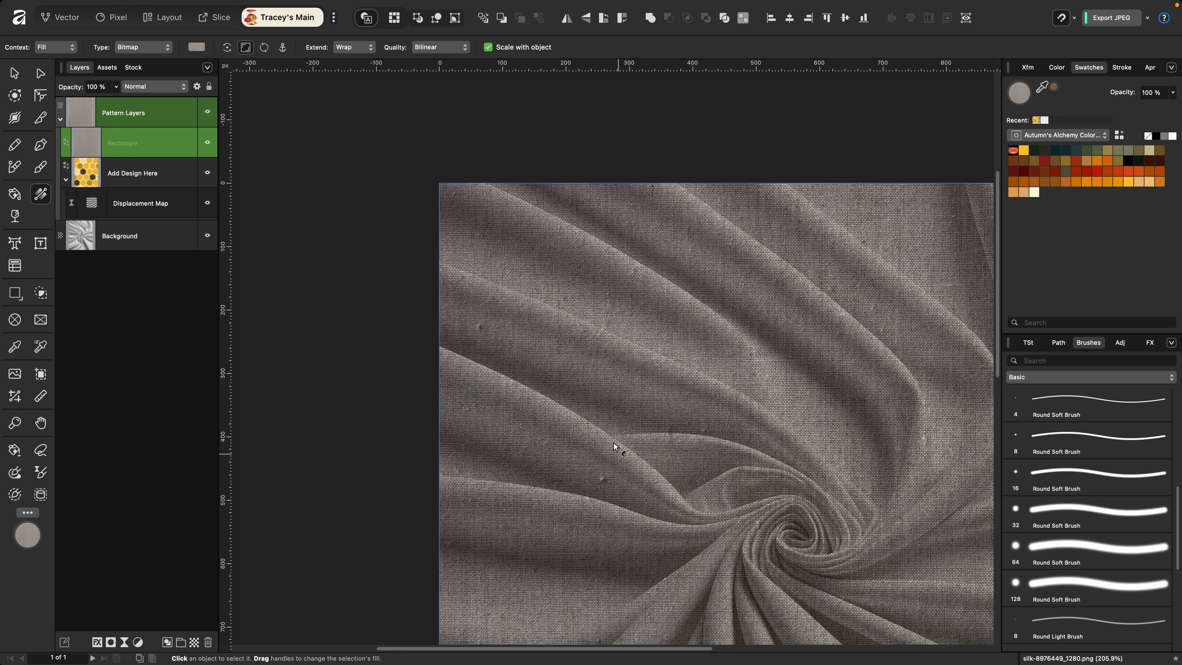
pyautogui.press('super+0')
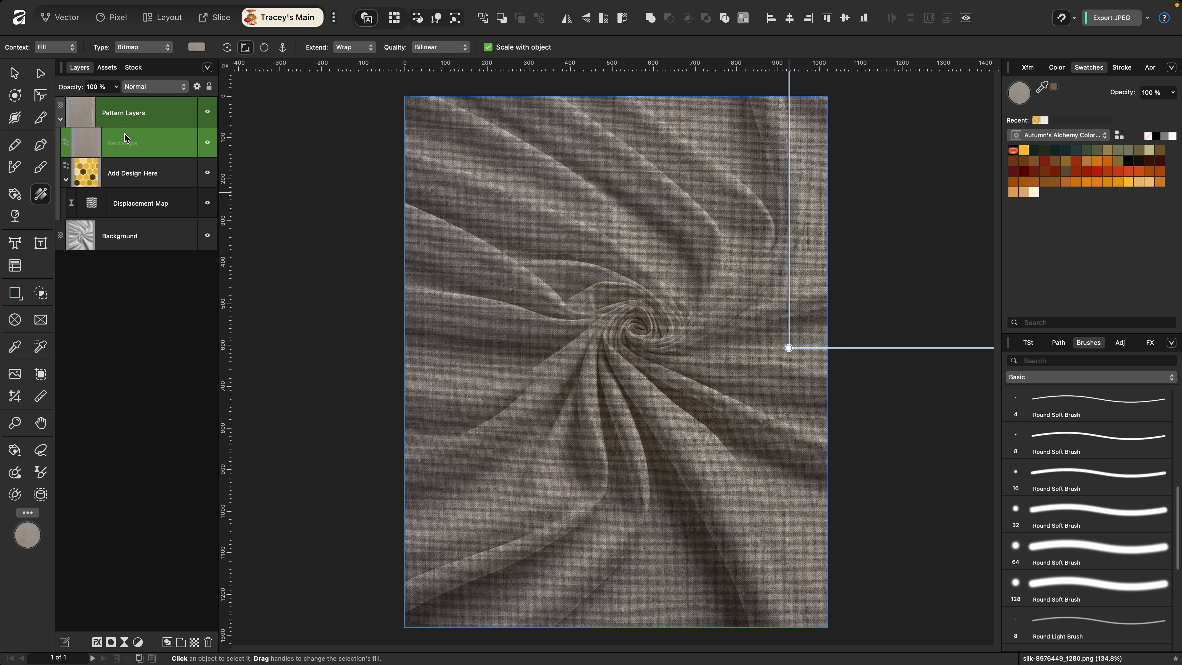
pyautogui.click(135, 88)
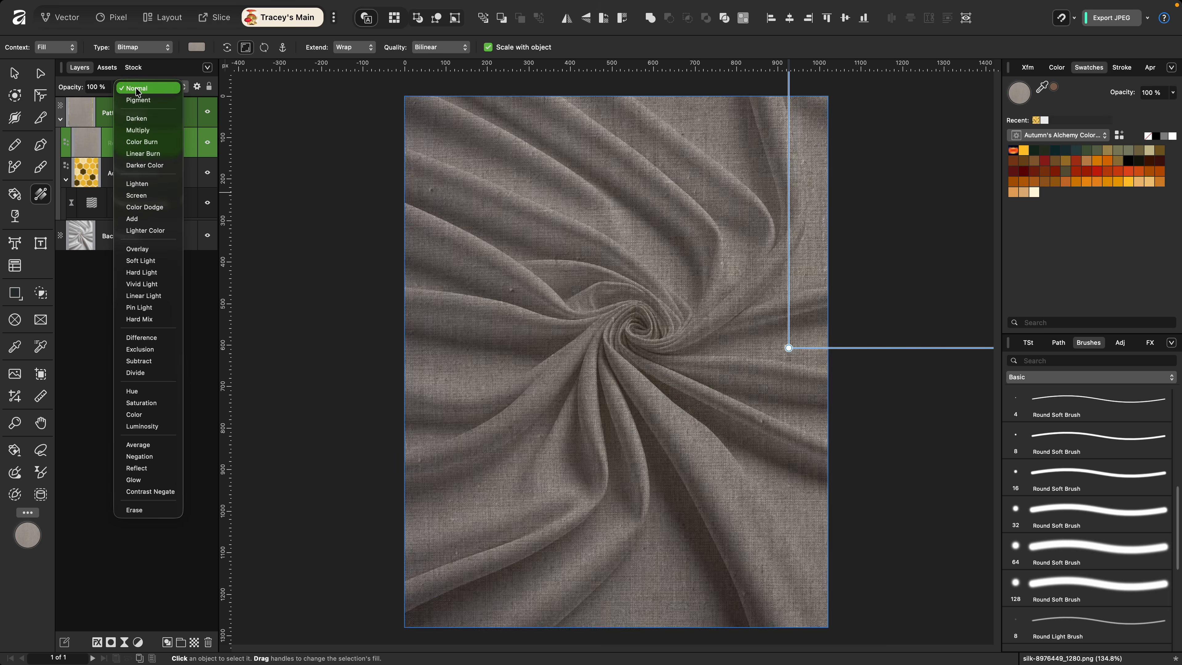
pyautogui.click(138, 250)
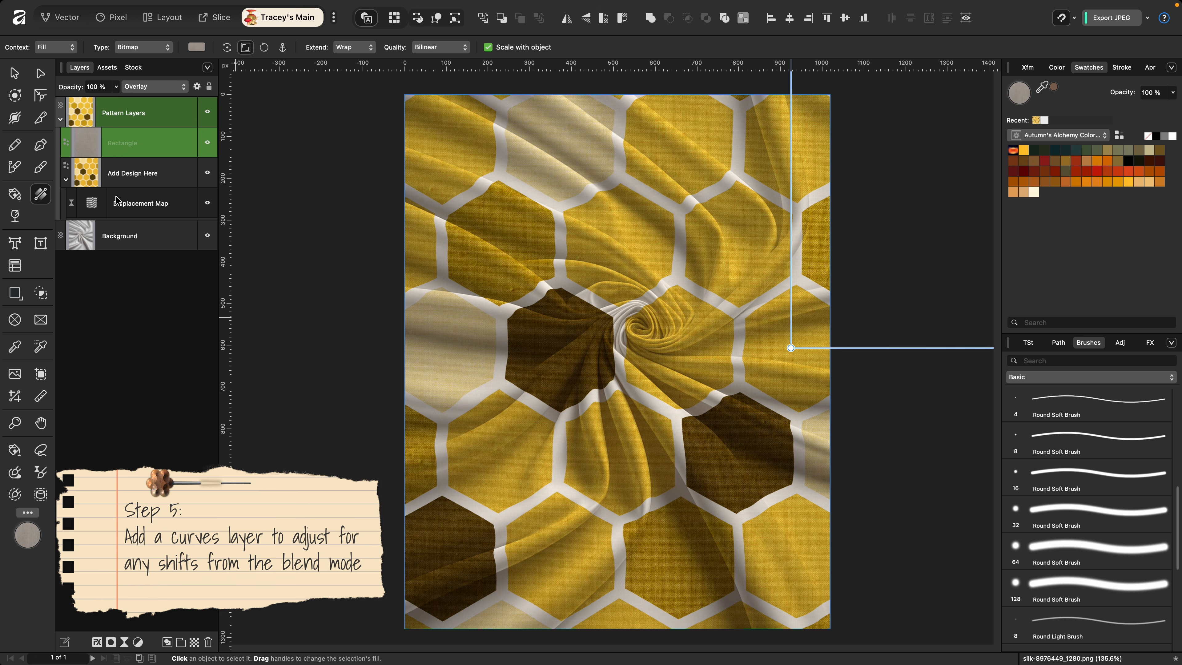
# Add a Curves adjustment and nest it inside the Add Design Here layer, below the Displacement Map.
pyautogui.click(133, 174)
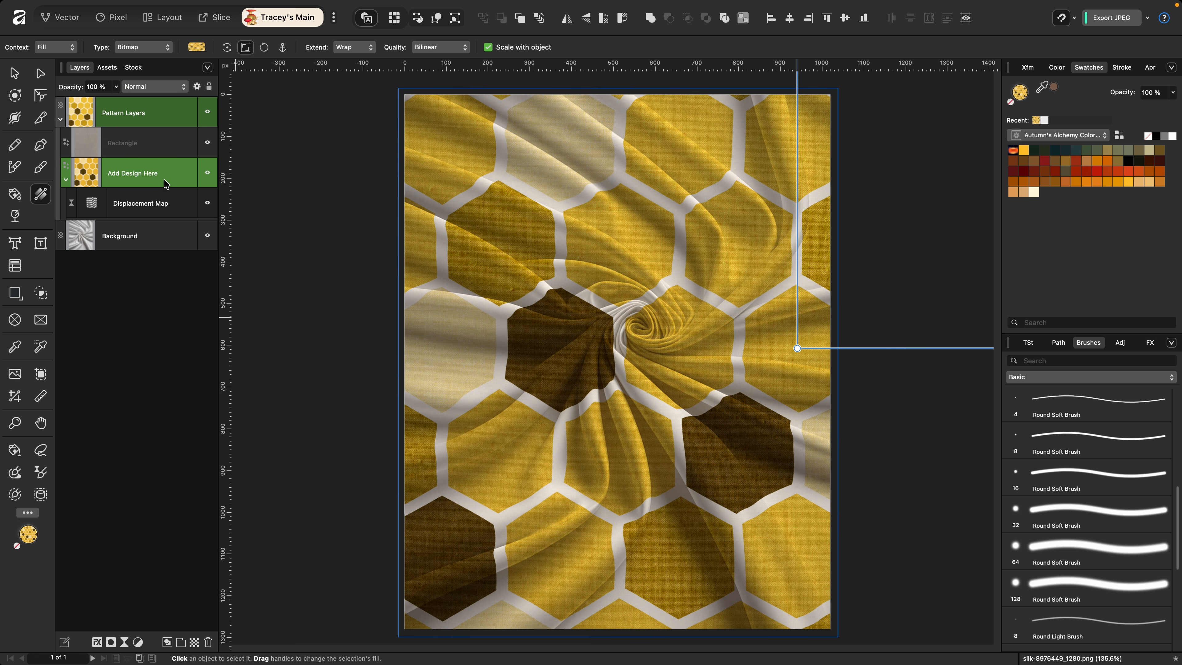
pyautogui.click(138, 643)
pyautogui.click(194, 445)
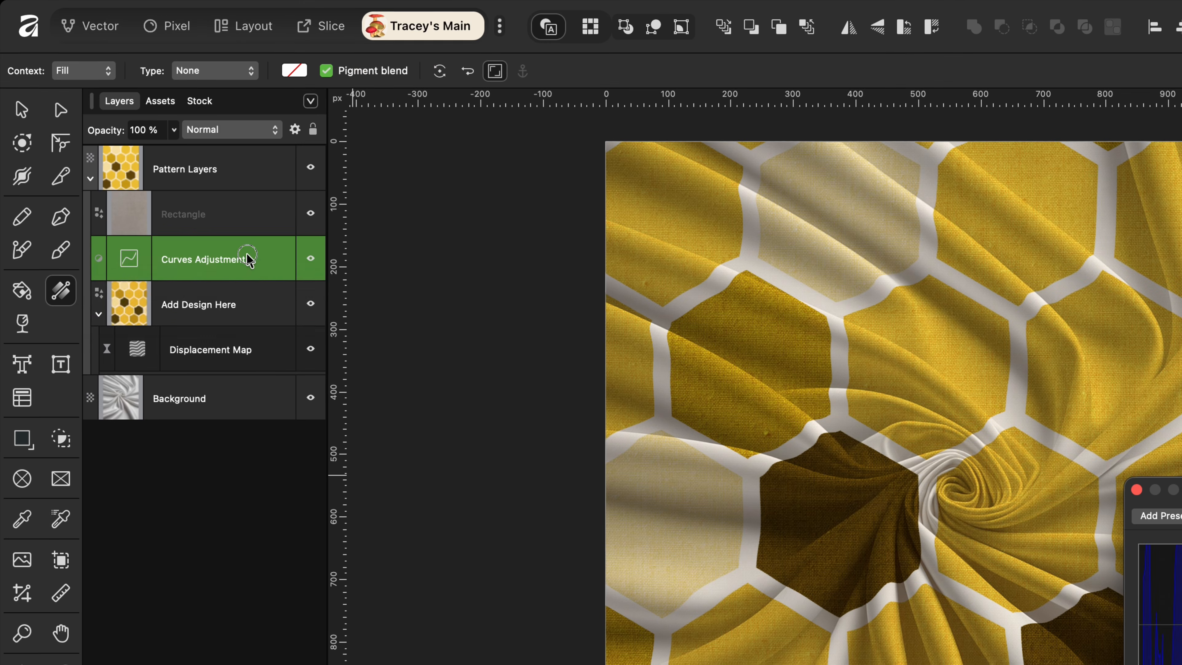
pyautogui.moveTo(164, 173); pyautogui.dragTo(163, 214)
pyautogui.moveTo(245, 321); pyautogui.dragTo(250, 308)
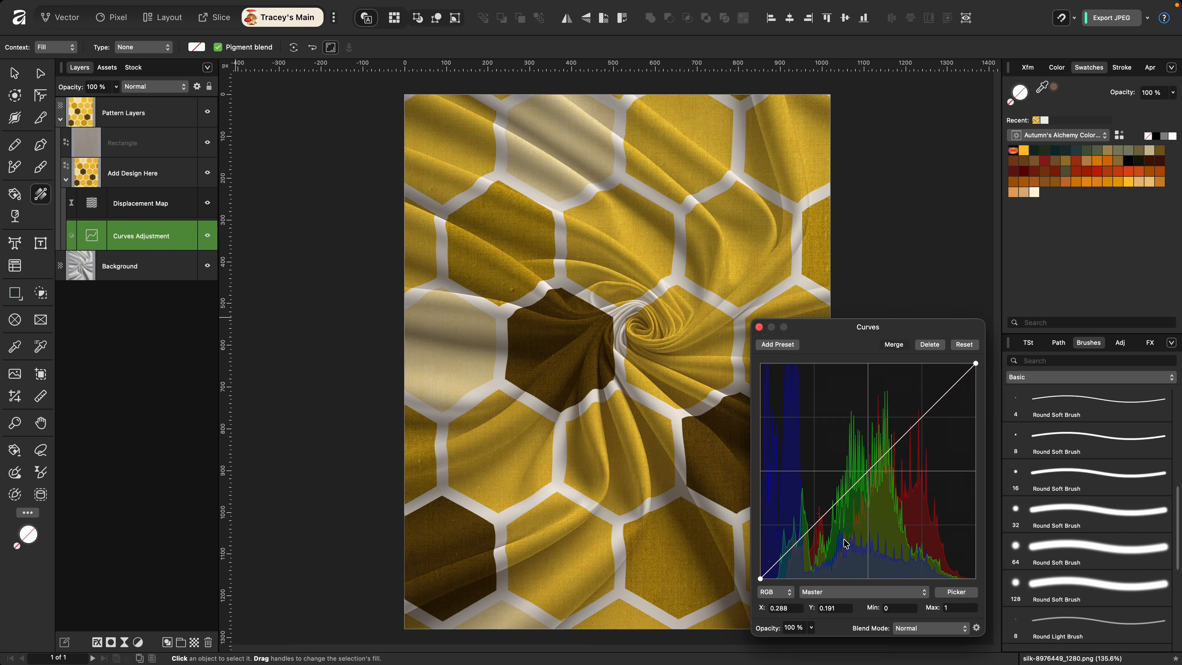
# Lower the master curve's midtones to about X 0.46, Y 0.39 and compare the design with the adjustment off and on.
pyautogui.moveTo(863, 487); pyautogui.dragTo(862, 496)
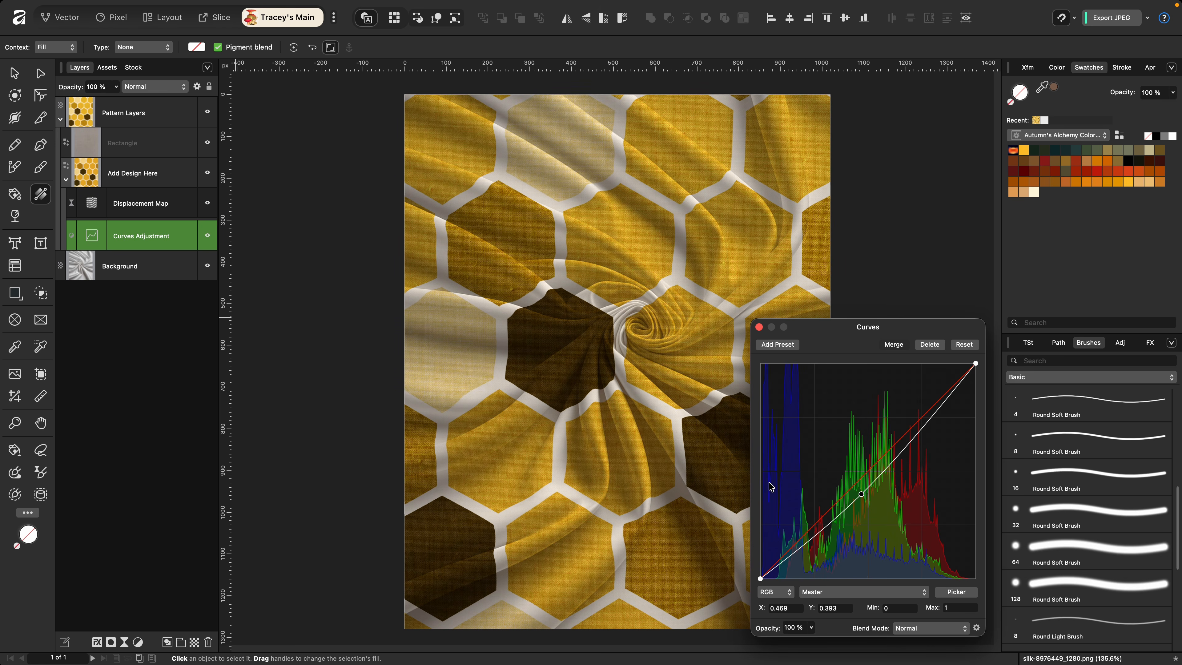
pyautogui.moveTo(862, 495); pyautogui.dragTo(860, 495)
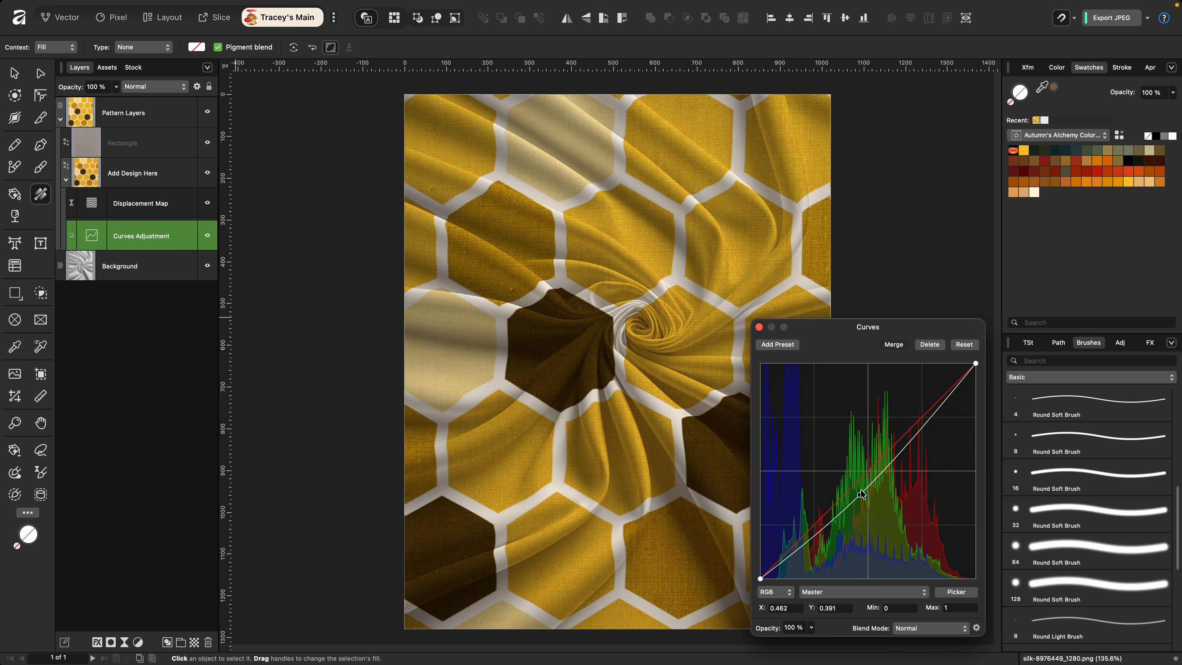
pyautogui.click(208, 236)
pyautogui.click(208, 239)
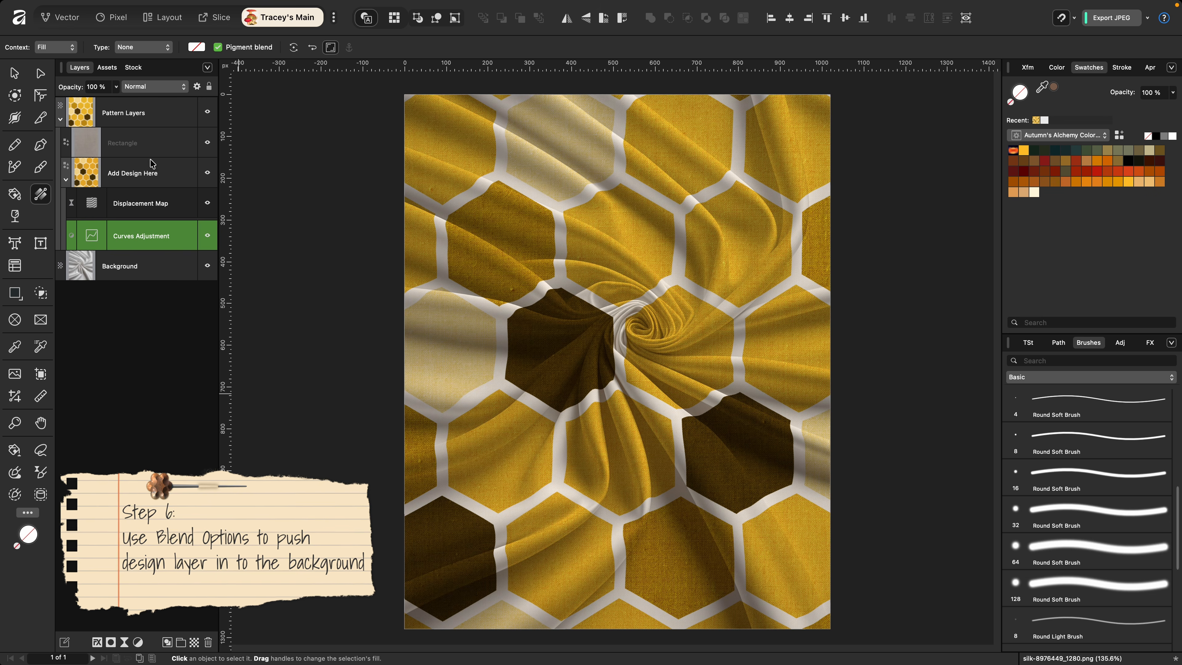
# In the Pattern Layers group's blend options, fade the underlying composition range from 100% output at 76% input to 72% output at 100% input.
pyautogui.click(128, 118)
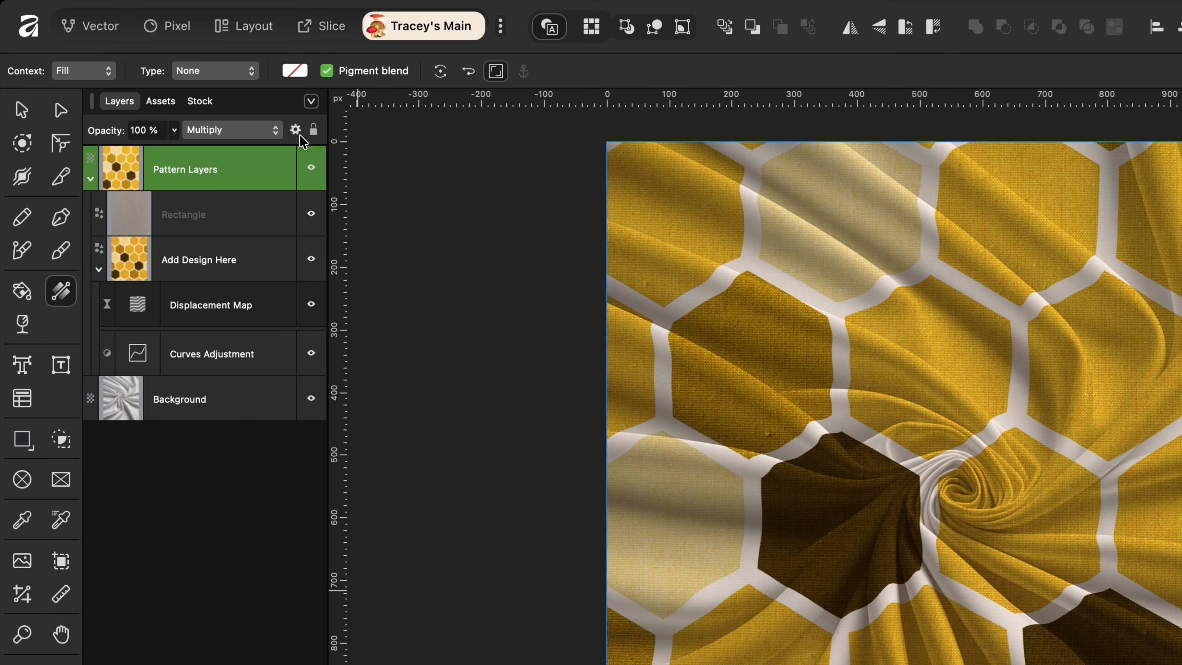
pyautogui.click(298, 131)
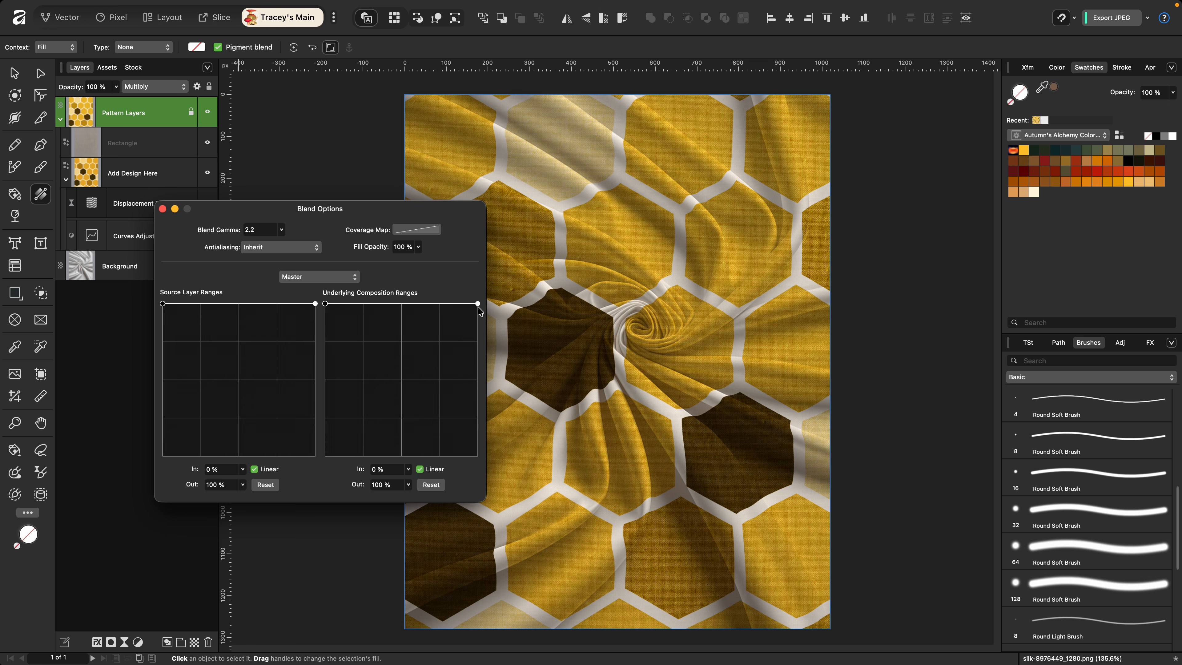
pyautogui.moveTo(479, 307); pyautogui.dragTo(486, 382)
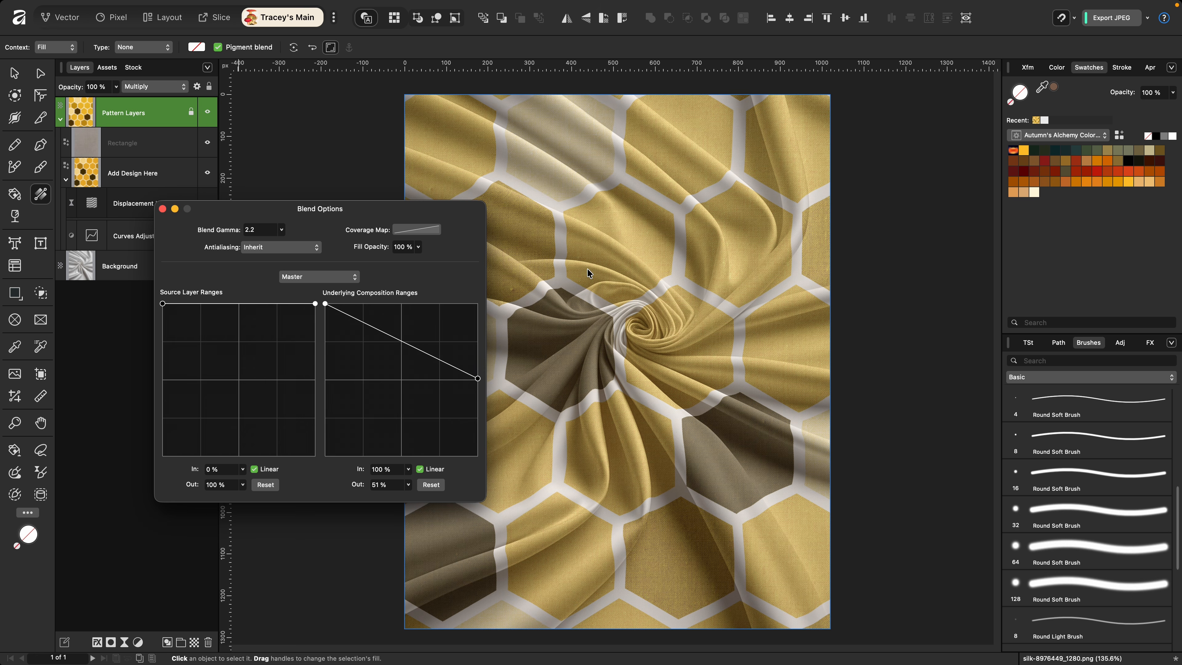
pyautogui.click(325, 303)
pyautogui.moveTo(322, 303); pyautogui.dragTo(436, 304)
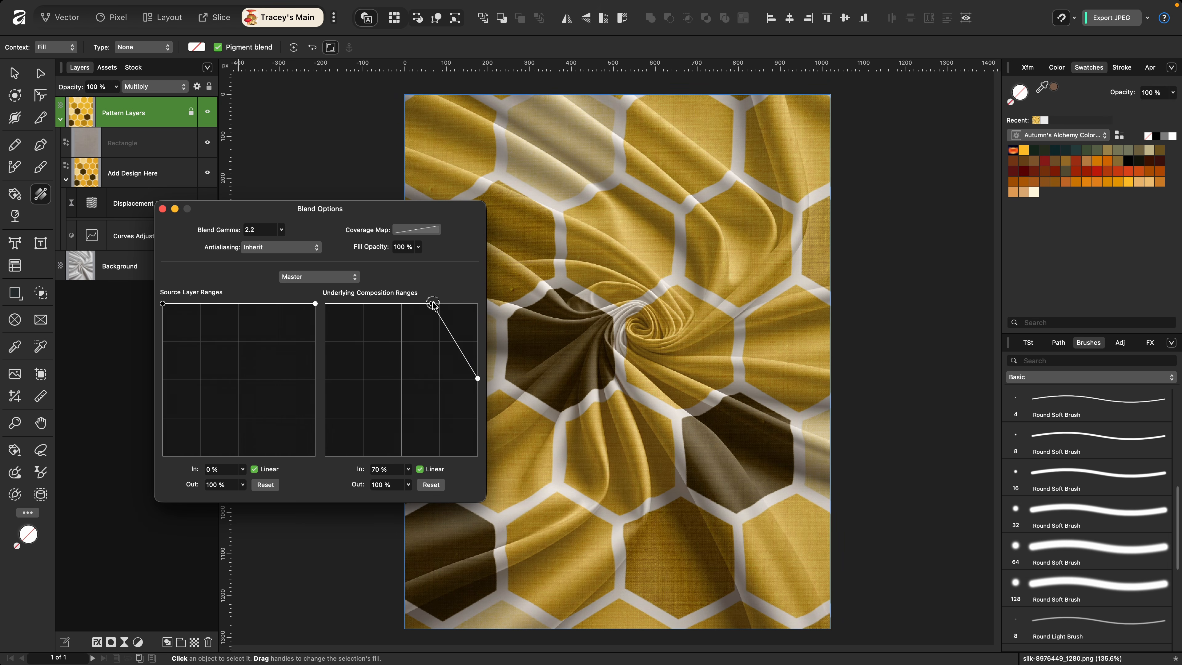
pyautogui.click(478, 378)
pyautogui.moveTo(481, 380); pyautogui.dragTo(498, 358)
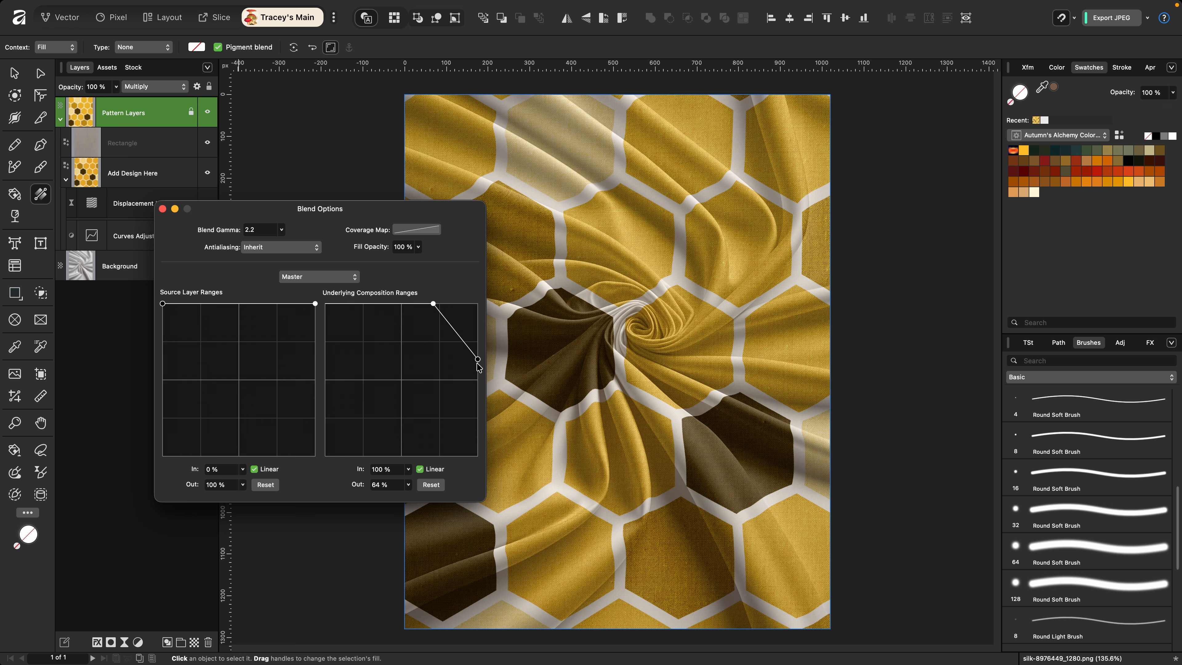
pyautogui.moveTo(479, 363); pyautogui.dragTo(478, 346)
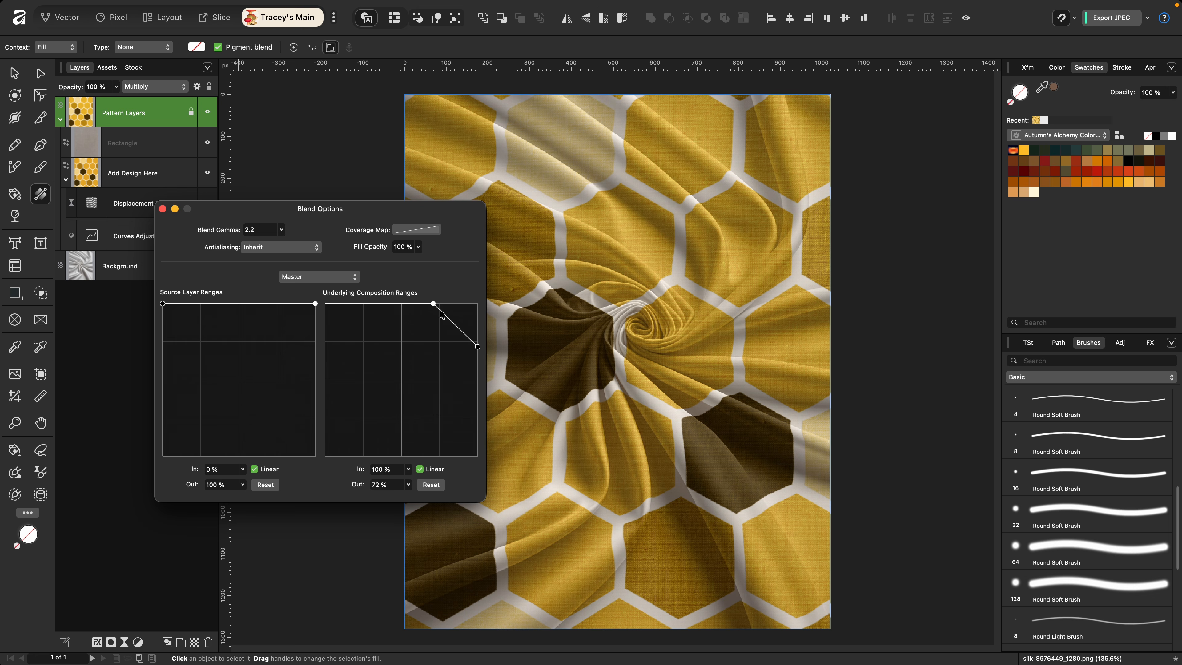
pyautogui.moveTo(435, 307); pyautogui.dragTo(441, 303)
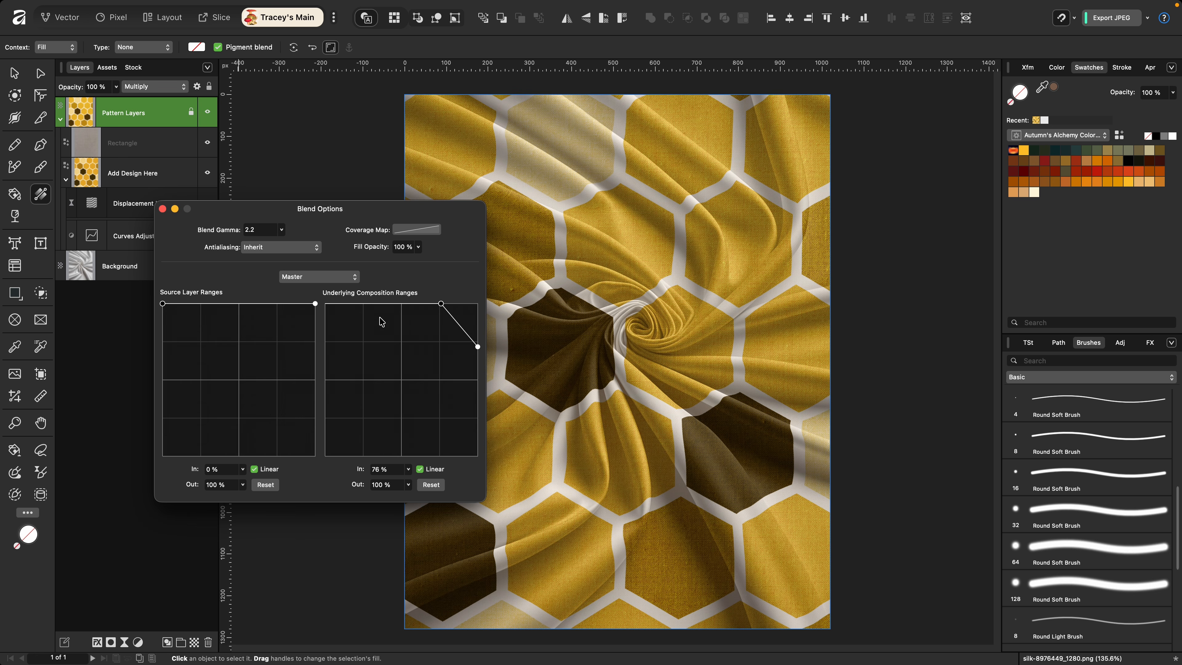
pyautogui.click(162, 208)
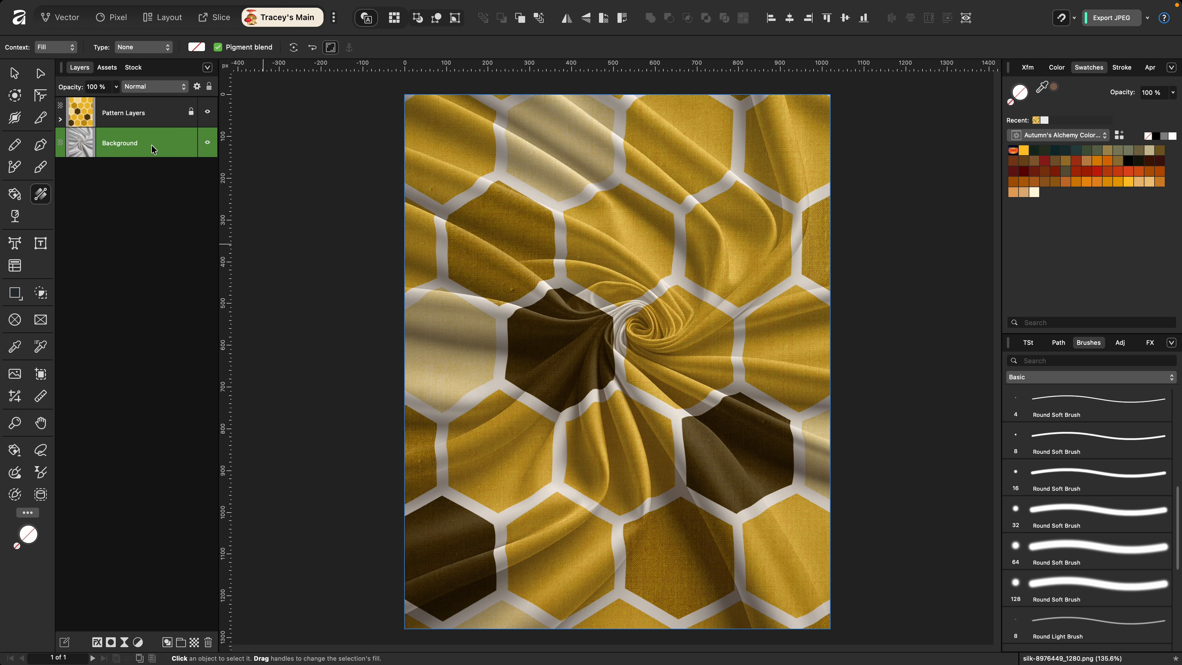
# Duplicate the Background layer twice and move both copies to the front, above Pattern Layers.
pyautogui.press('super+j')
pyautogui.press('super+j')
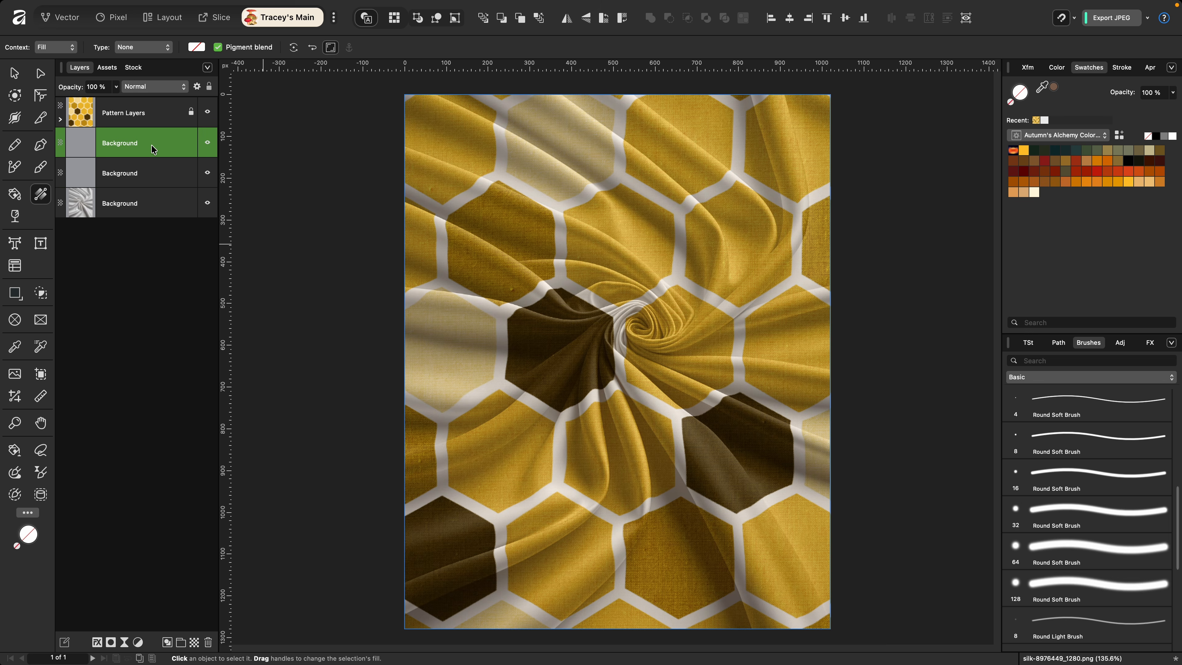
pyautogui.keyDown('shift'); pyautogui.click(153, 172); pyautogui.keyUp('shift')
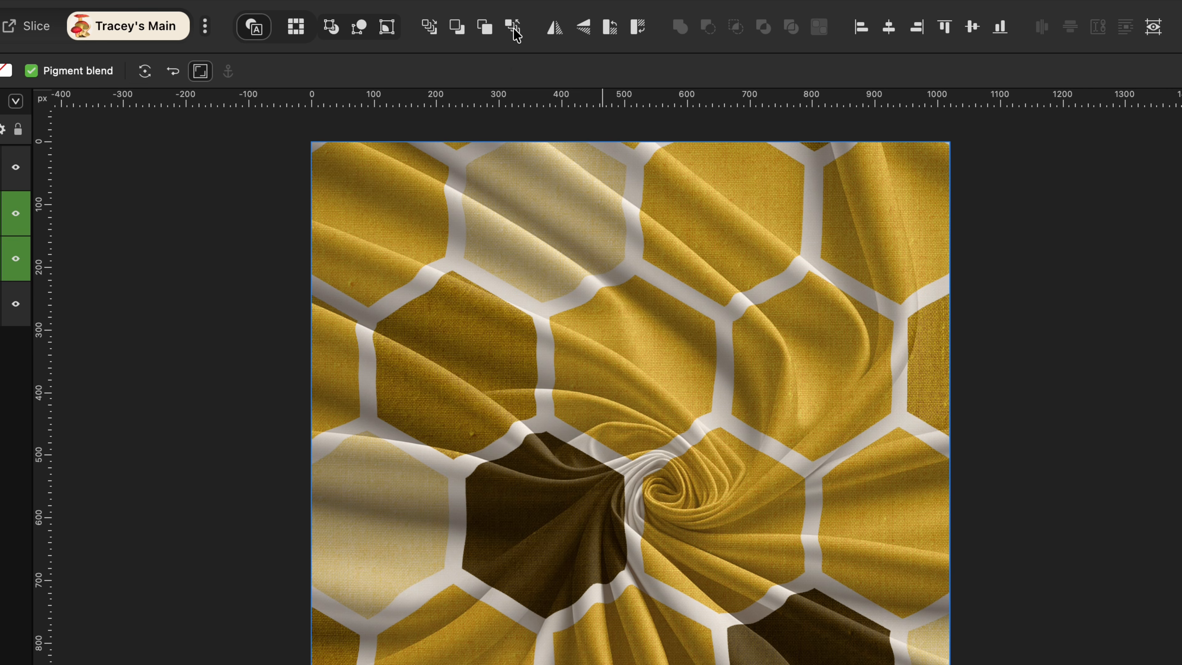
pyautogui.click(514, 28)
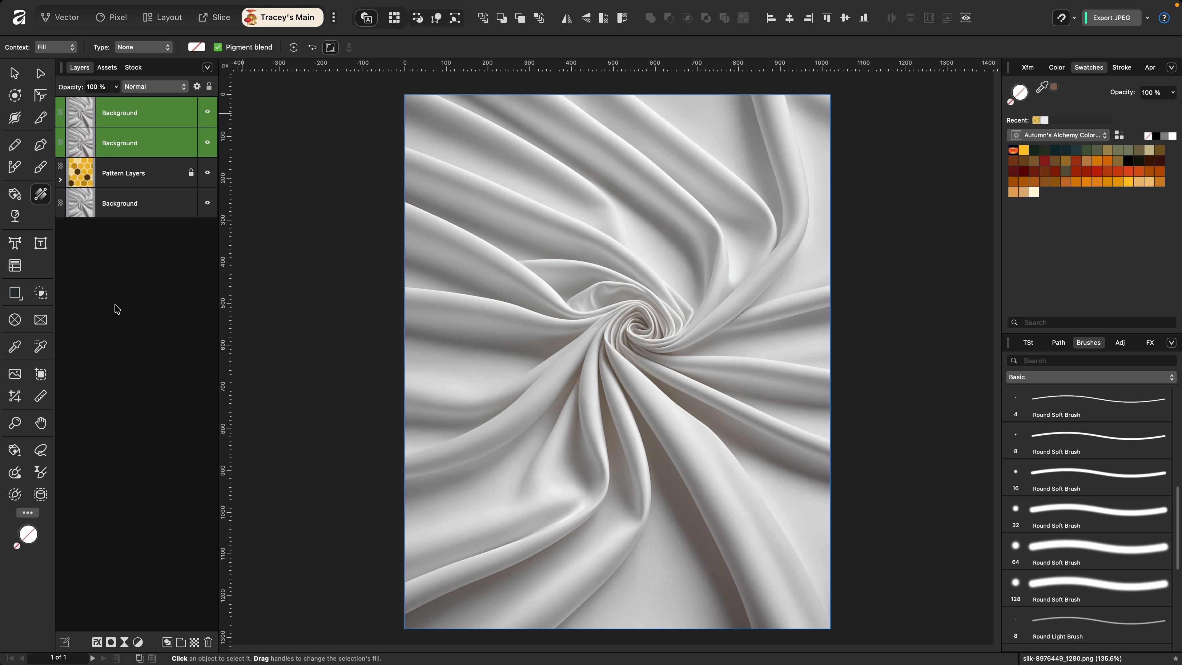
# Rename the topmost Background copy Highlights, set its blend mode to Soft Light and hide it.
pyautogui.click(134, 111)
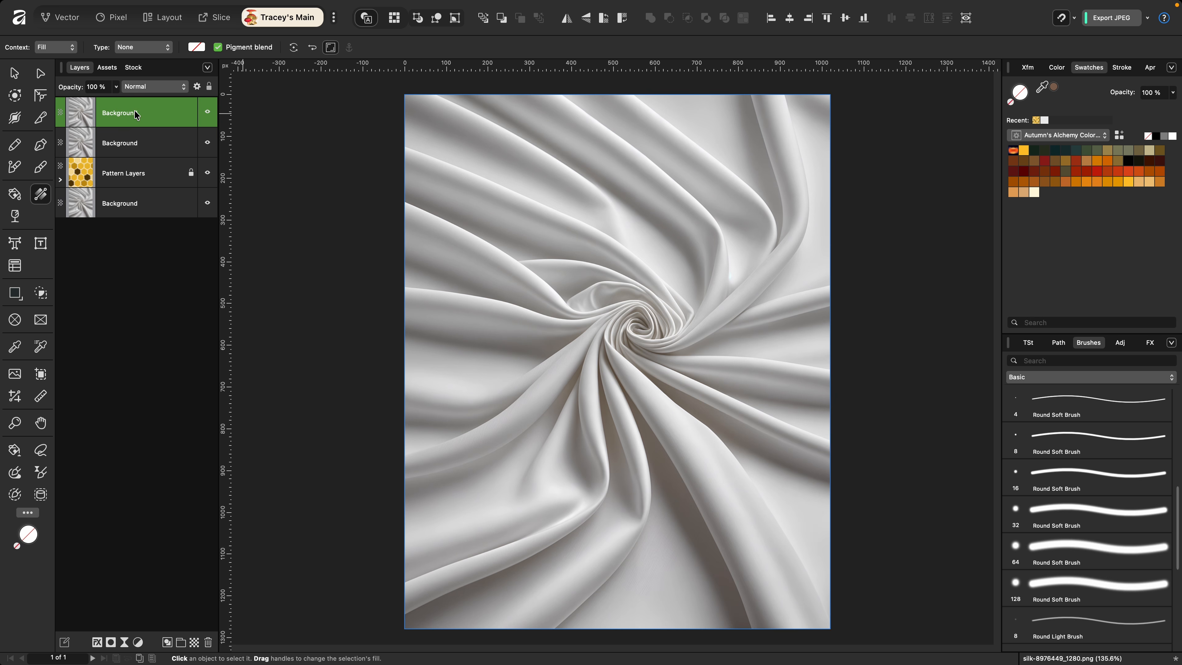
pyautogui.doubleClick(131, 117)
pyautogui.write('Highlights')
pyautogui.press('Return')
pyautogui.click(149, 87)
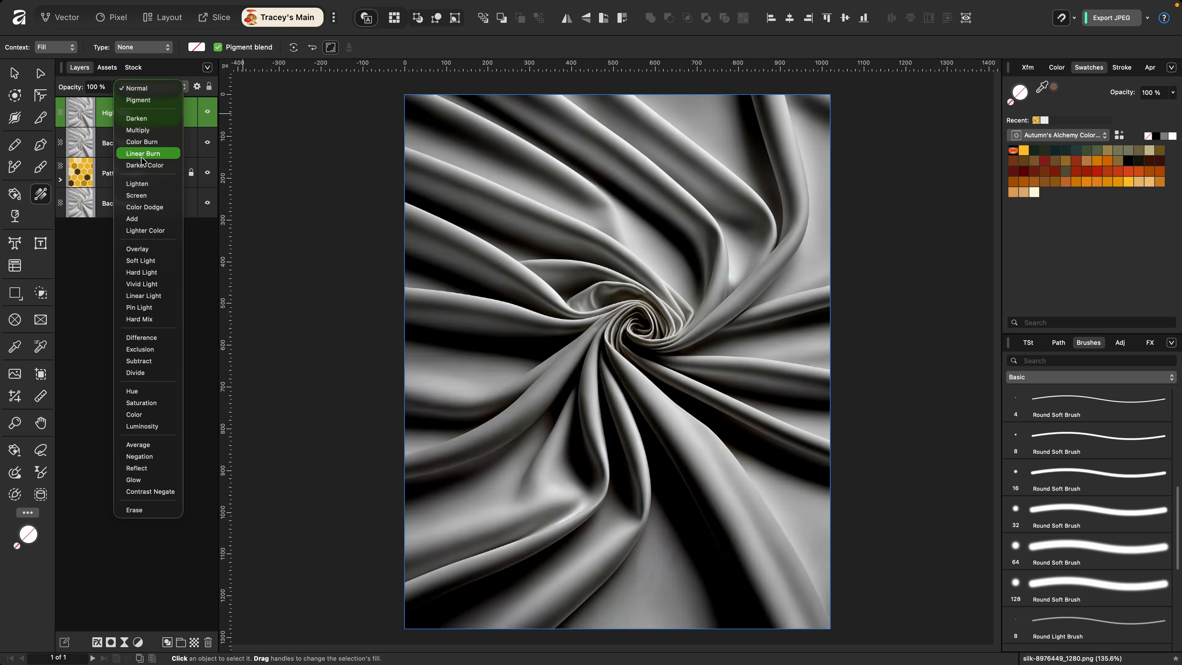
pyautogui.click(141, 260)
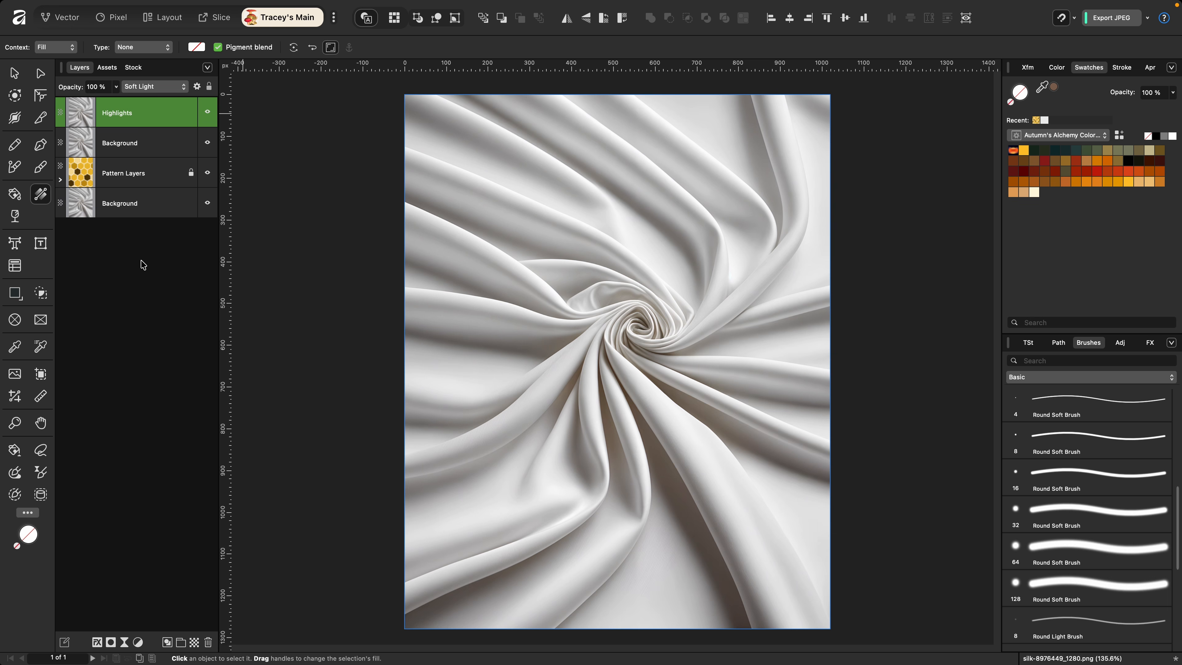
pyautogui.click(208, 112)
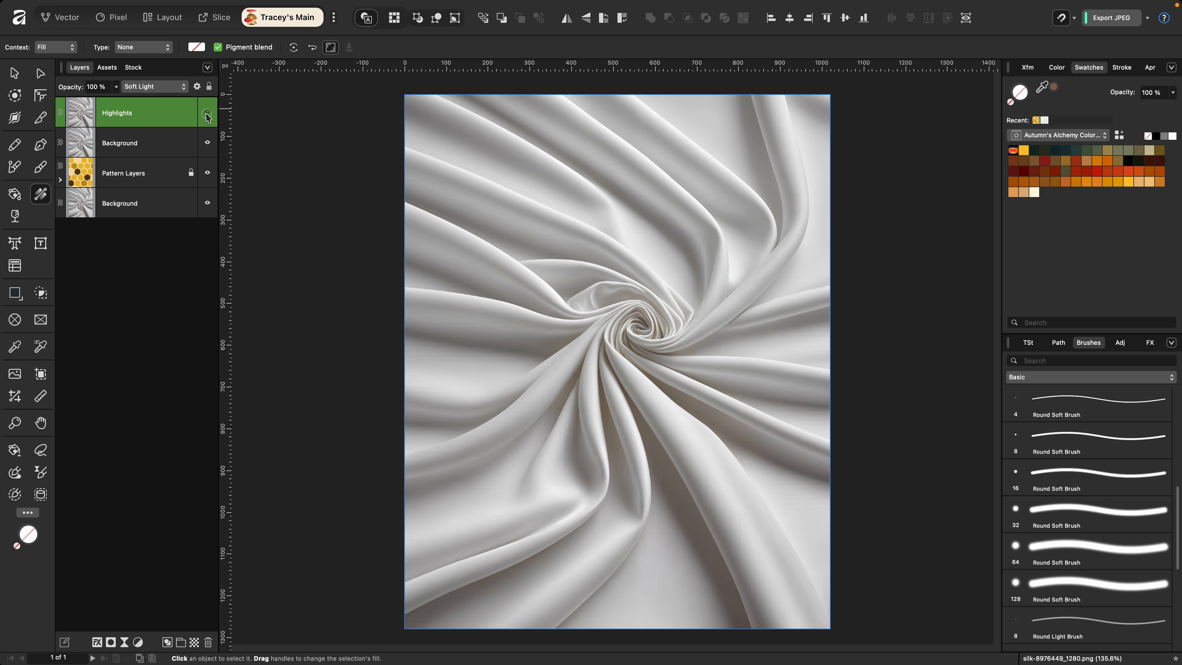
# Rename the Background copy below Highlights as Shadows and set its blend mode to Linear Burn.
pyautogui.click(134, 144)
pyautogui.doubleClick(128, 144)
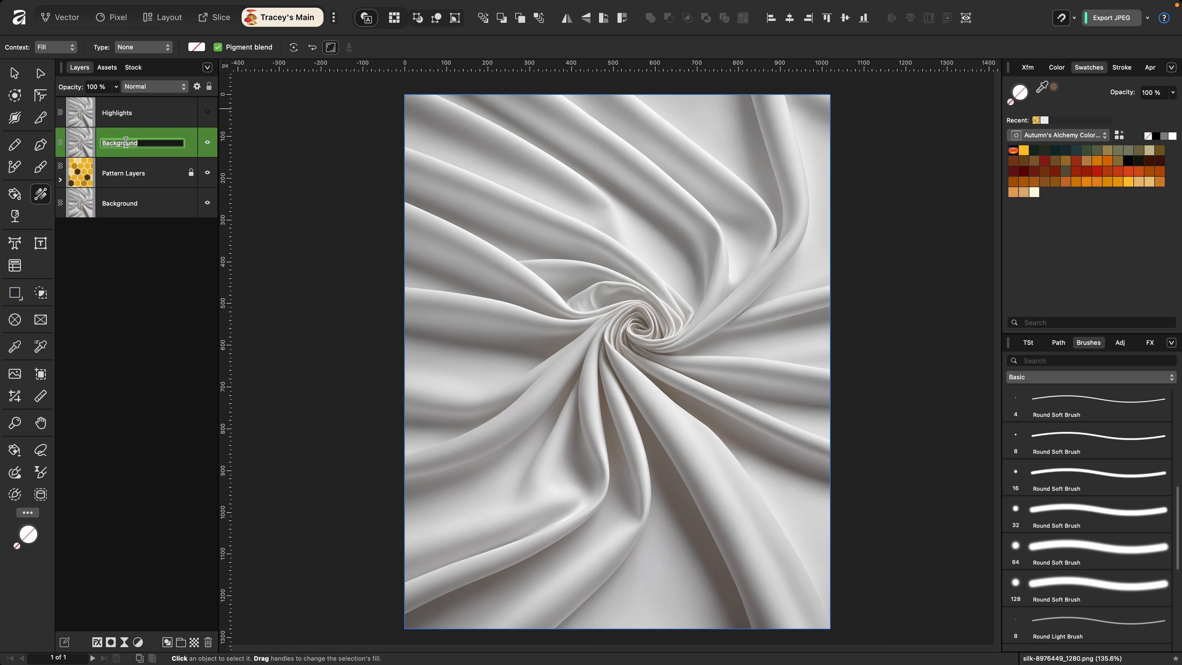
pyautogui.write('Shadow')
pyautogui.press('Return')
pyautogui.click(161, 86)
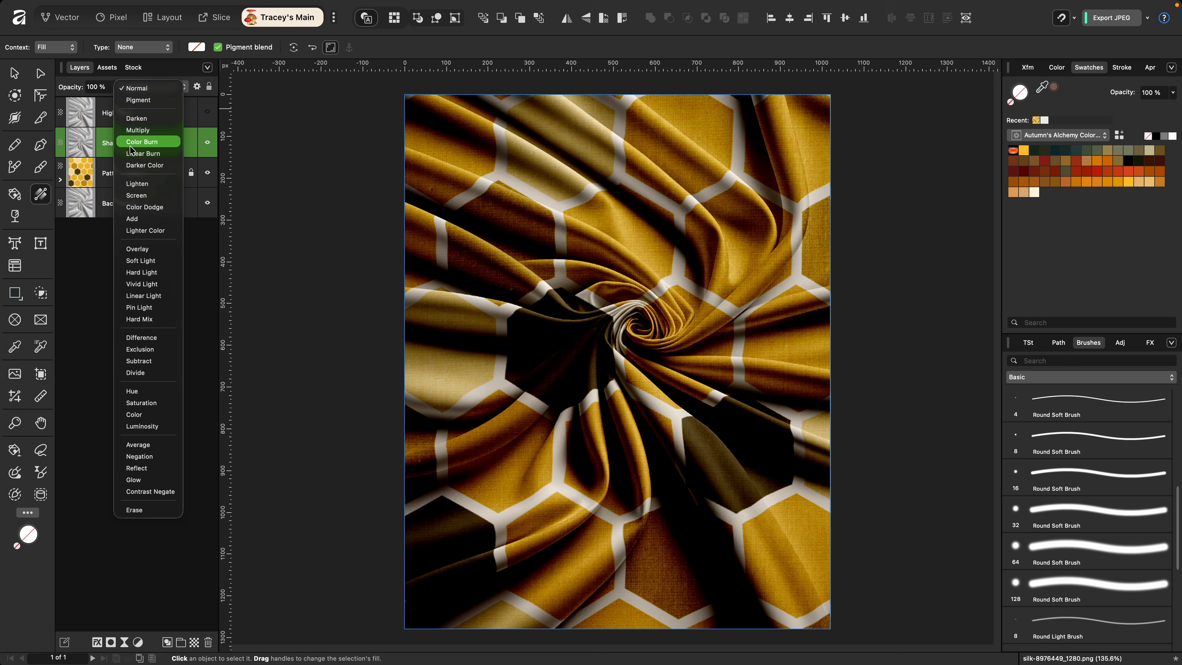
pyautogui.click(133, 154)
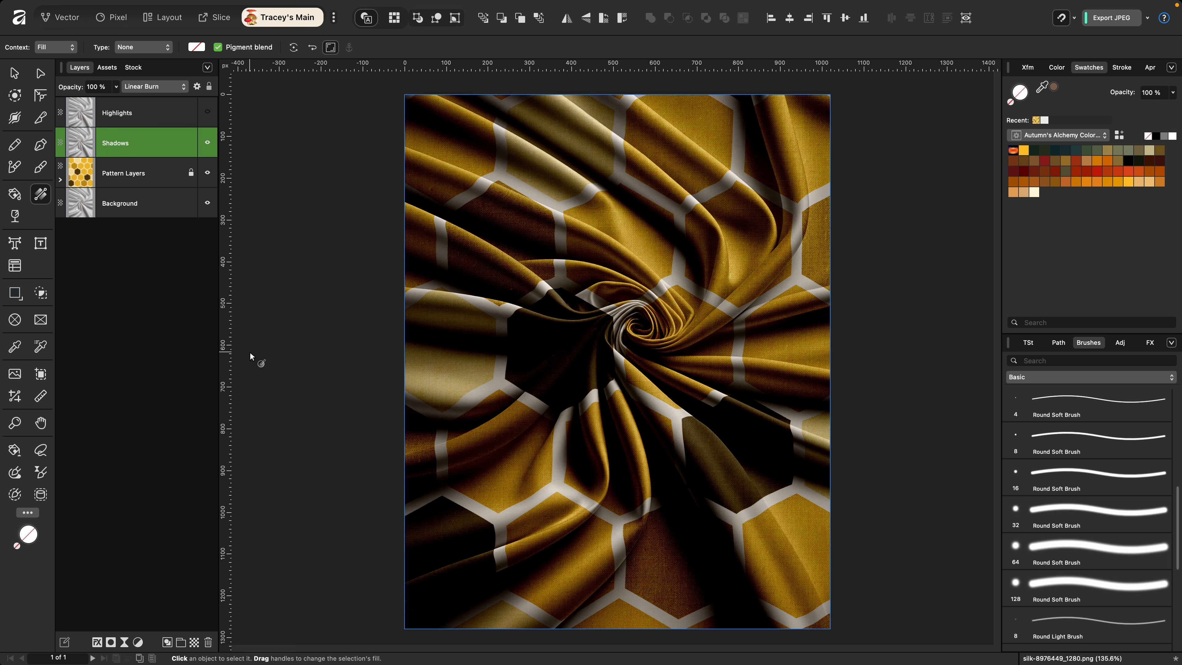
# In the Shadows layer's blend options, fade the source layer range from 100% output at 37% input to 0% output at 76% input.
pyautogui.click(197, 87)
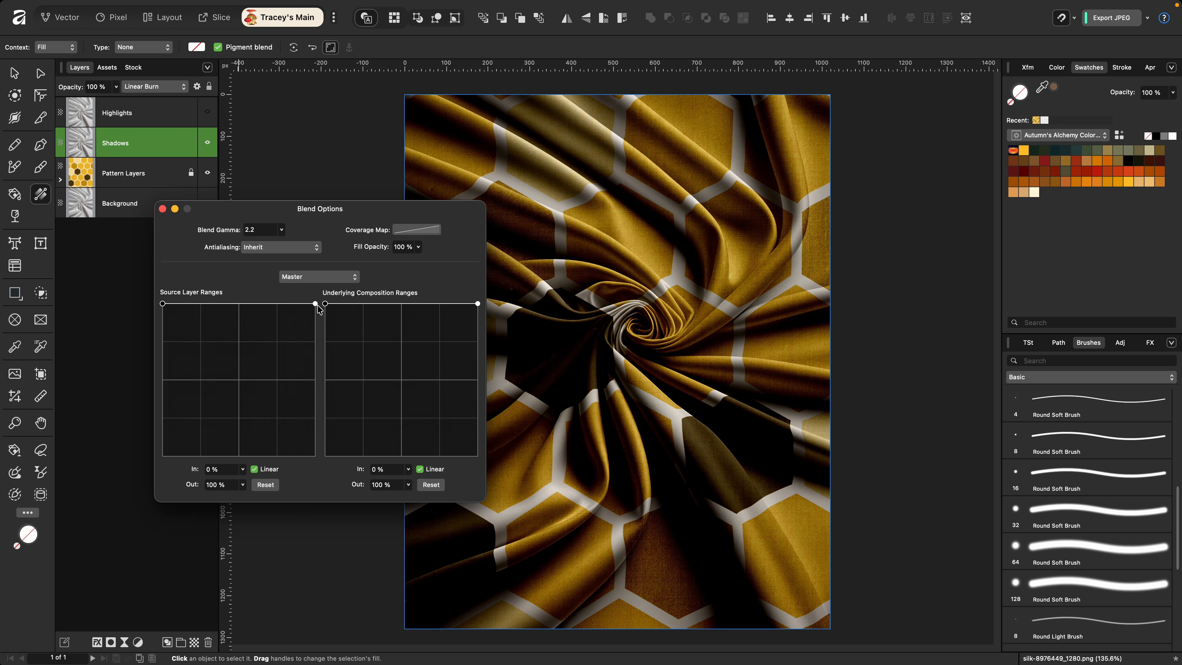
pyautogui.moveTo(318, 309); pyautogui.dragTo(279, 468)
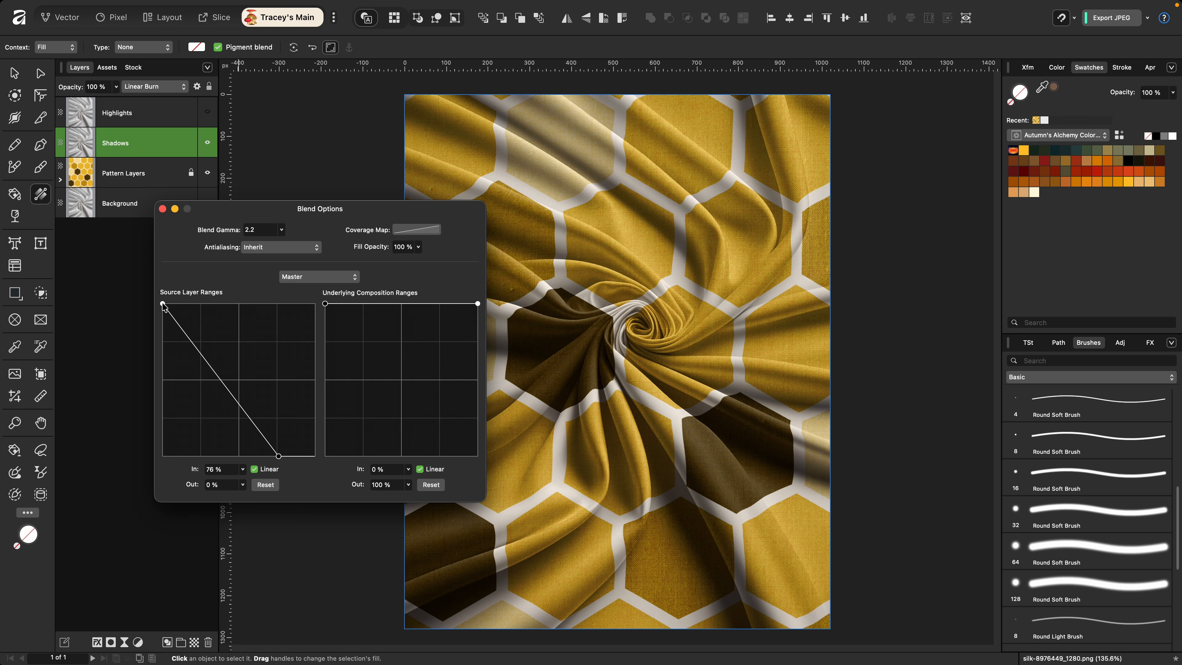
pyautogui.moveTo(163, 308); pyautogui.dragTo(219, 305)
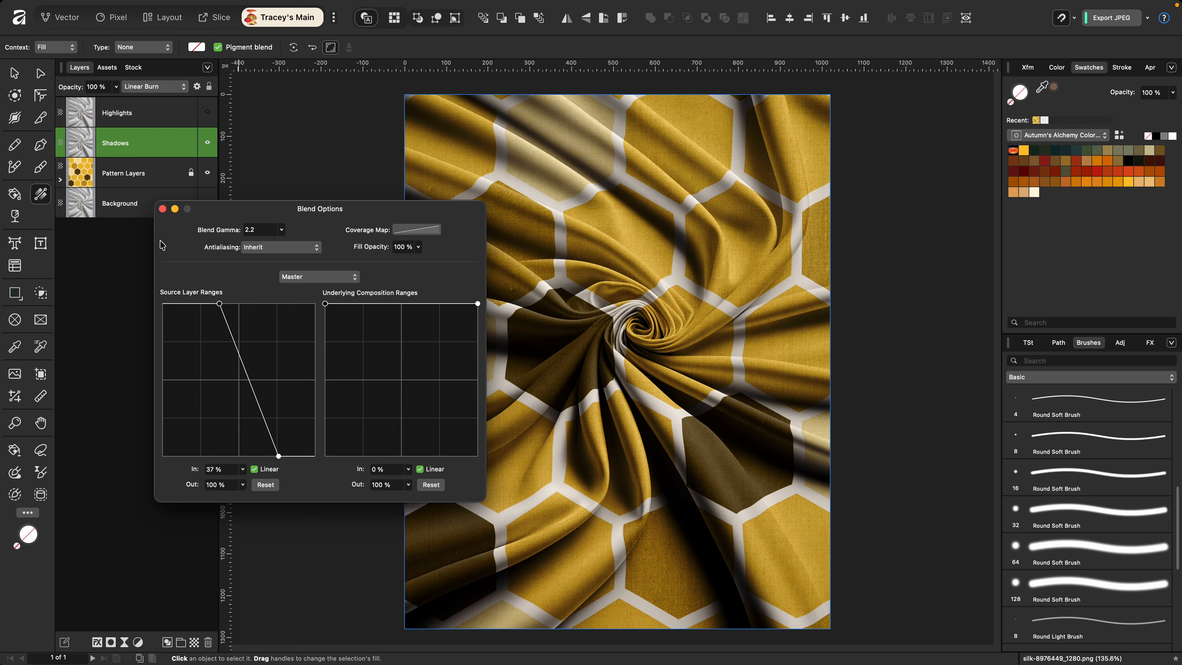
pyautogui.click(163, 209)
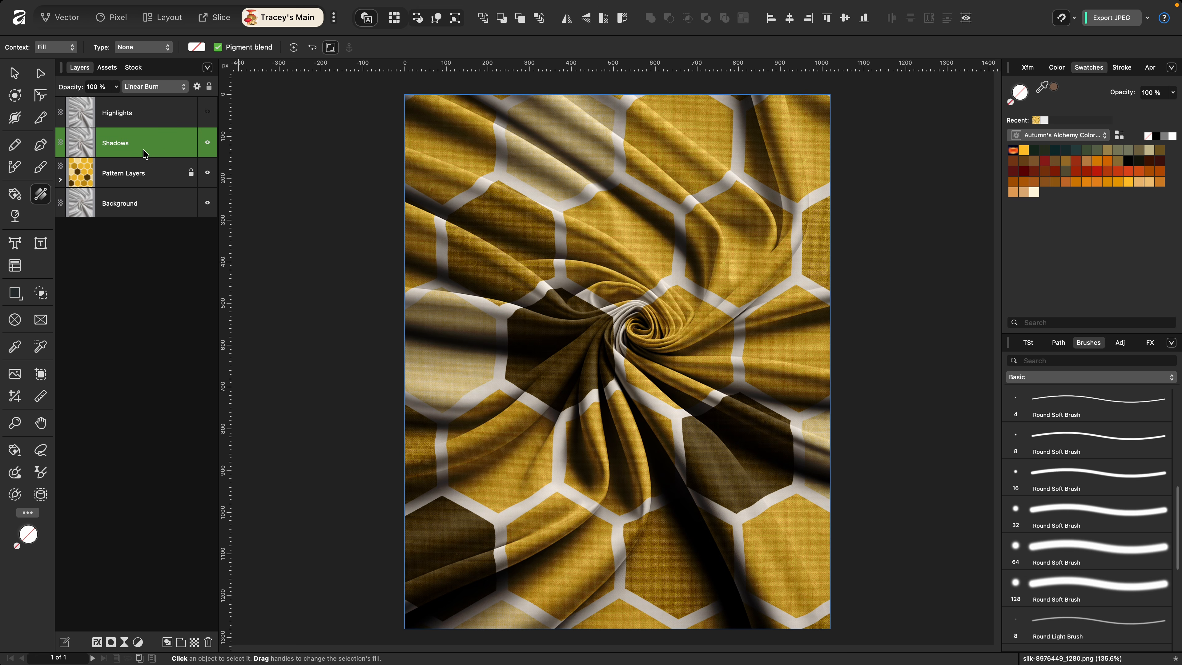
# Set the Shadows layer's opacity to 60%, comparing the design with the layer off and on and trying 50%.
pyautogui.press('6')
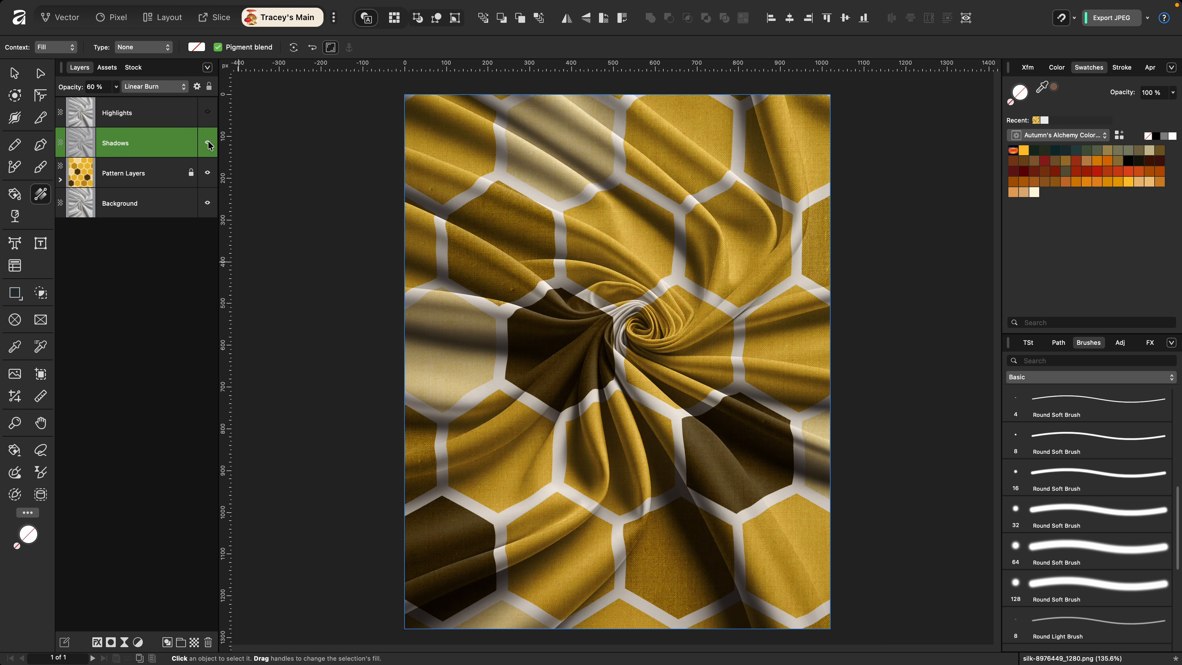
pyautogui.click(207, 145)
pyautogui.click(208, 145)
pyautogui.click(207, 143)
pyautogui.click(206, 144)
pyautogui.press('5')
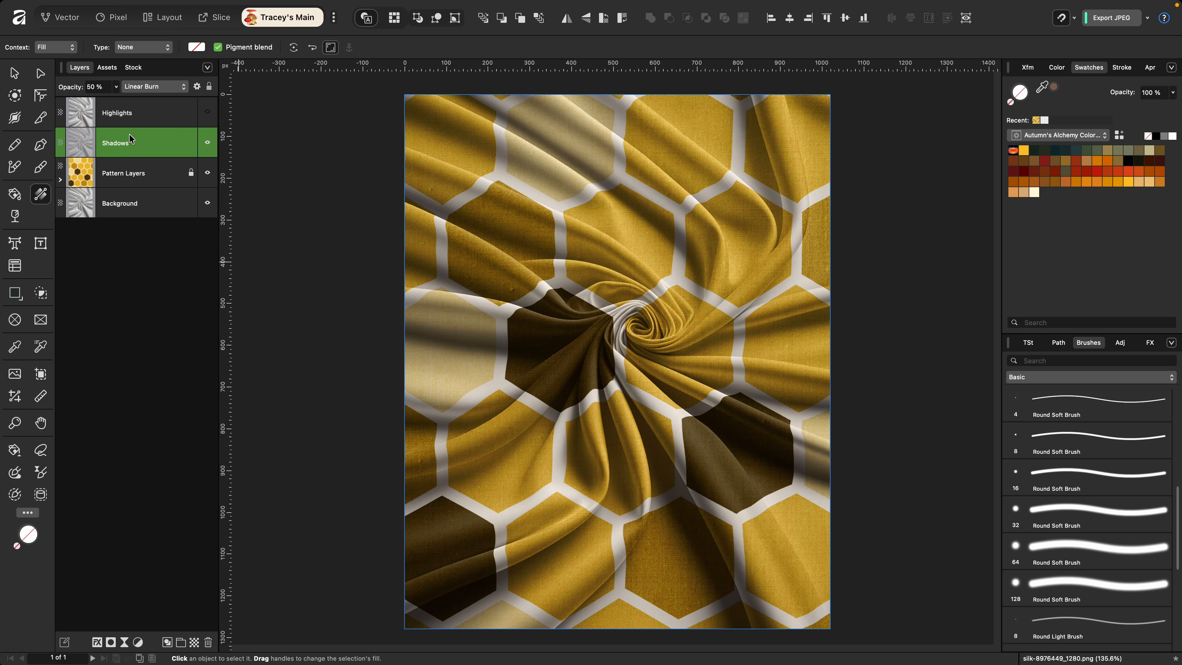
pyautogui.press('6')
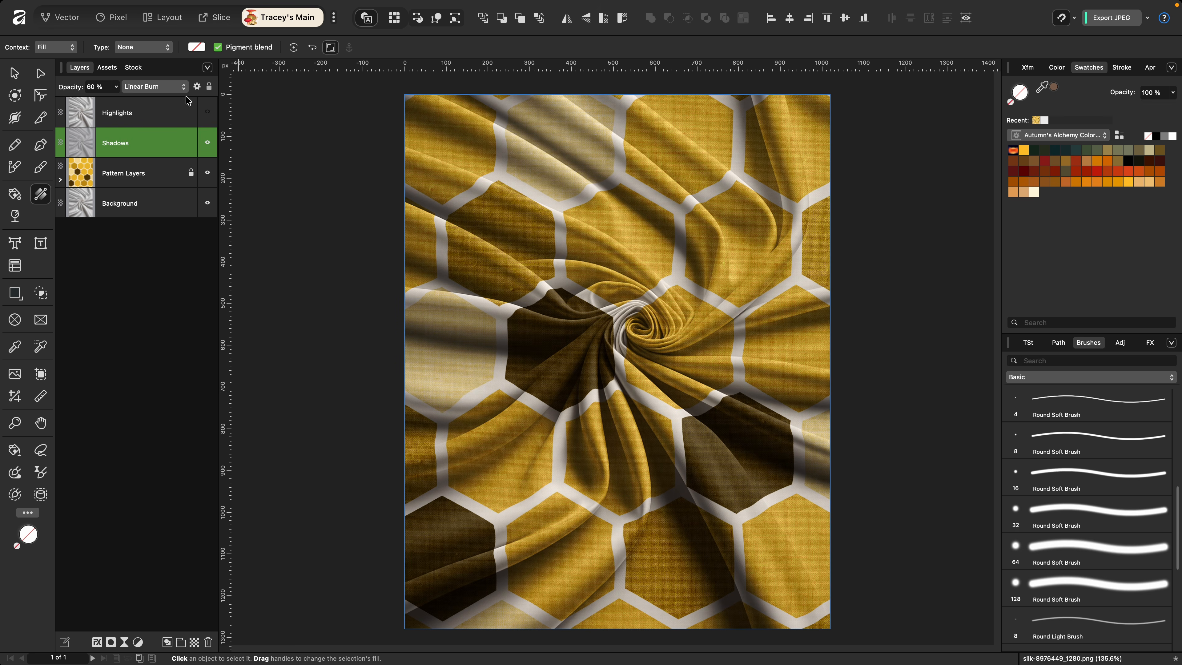
# Shift the full-output node of the Shadows layer's source range toward the darker tones and keep Linear Burn as its blend mode.
pyautogui.click(197, 87)
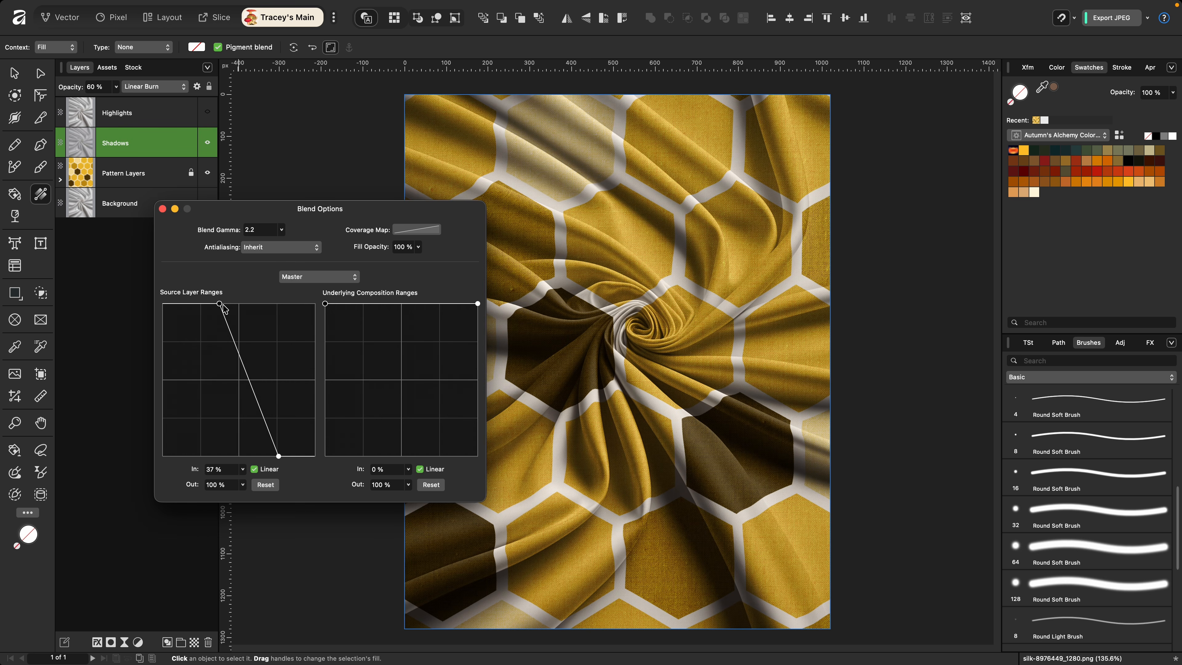
pyautogui.moveTo(219, 303)
pyautogui.mouseDown()
pyautogui.moveTo(231, 307)
pyautogui.moveTo(188, 299)
pyautogui.moveTo(200, 303)
pyautogui.mouseUp()
pyautogui.click(164, 209)
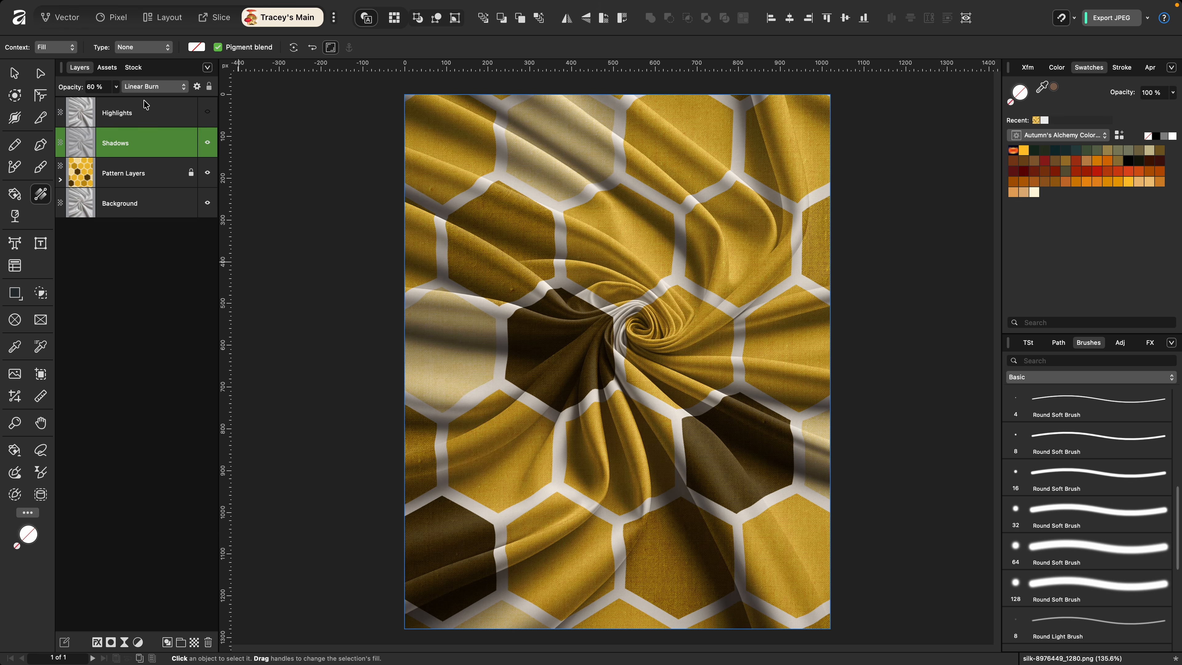
pyautogui.click(156, 86)
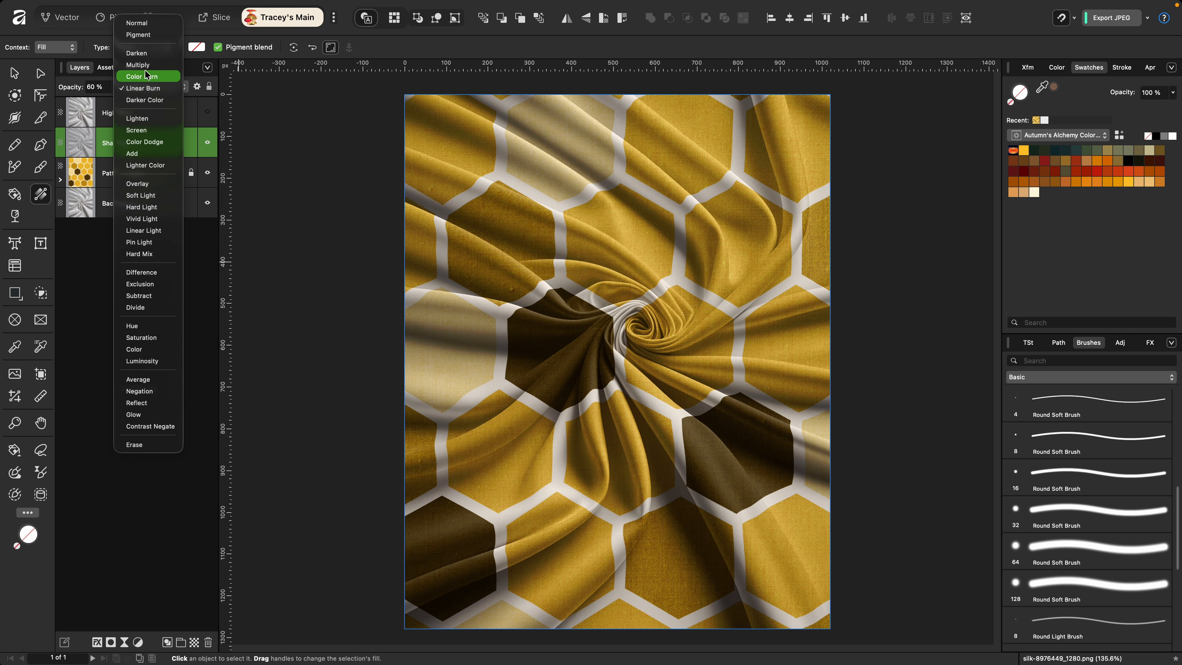
pyautogui.click(146, 89)
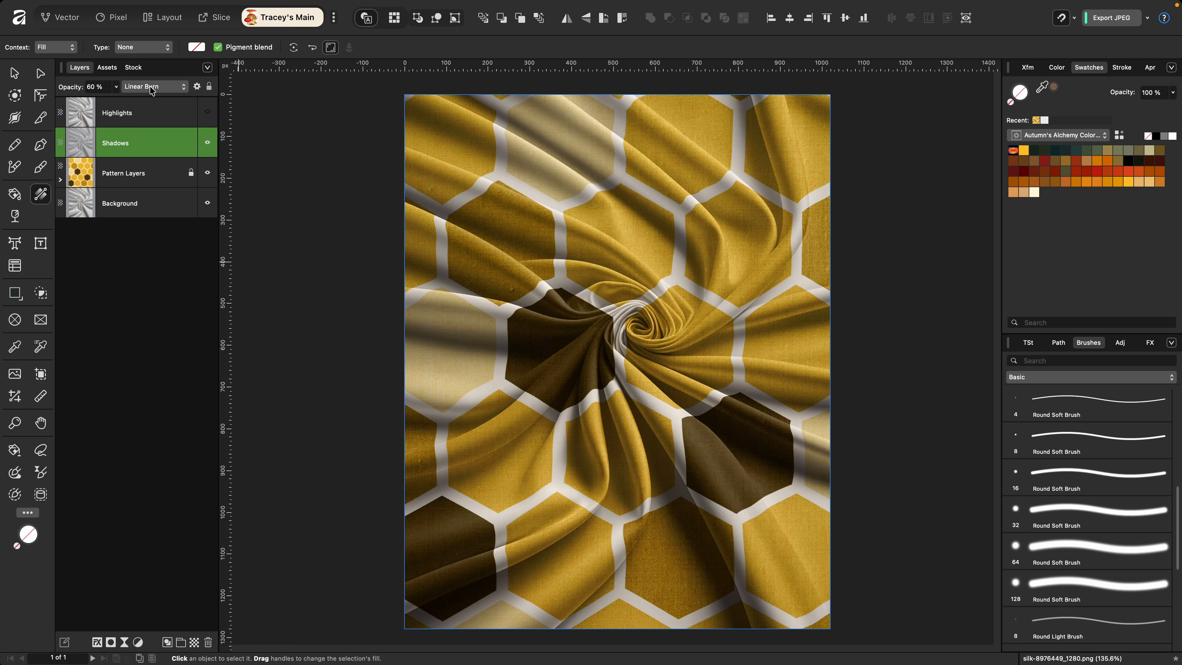
# Show the Highlights layer, ramp its source range from 0% output at 75% input to 100% output at 100% input, and set its opacity to 40%.
pyautogui.click(208, 112)
pyautogui.click(159, 113)
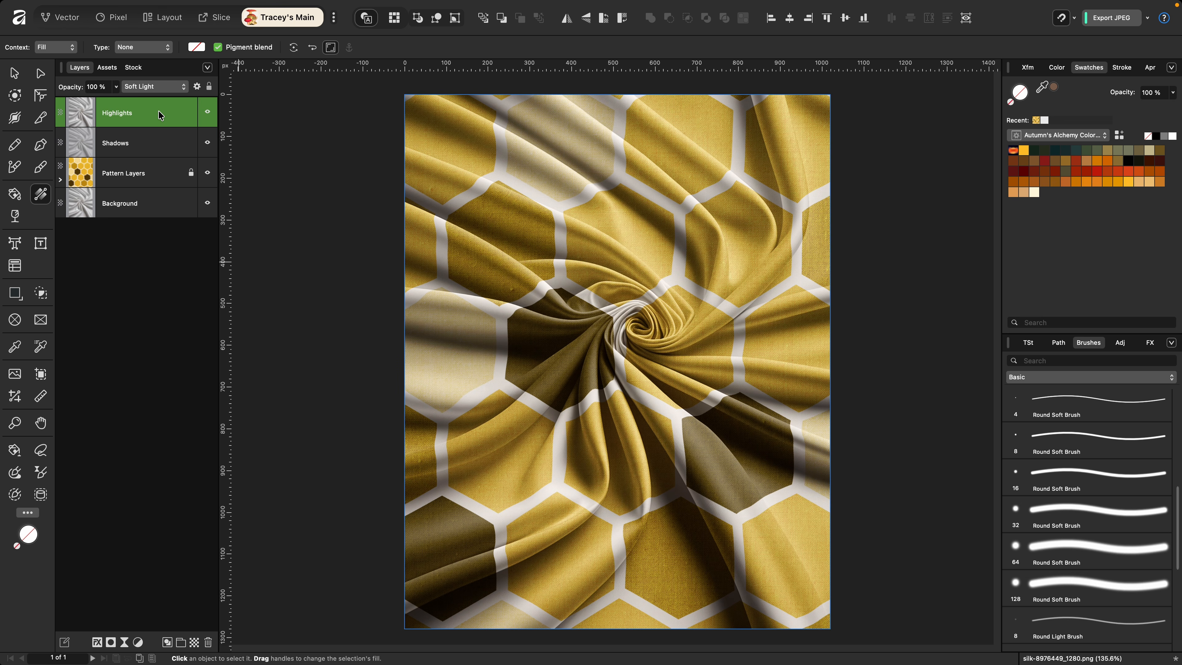
pyautogui.click(197, 87)
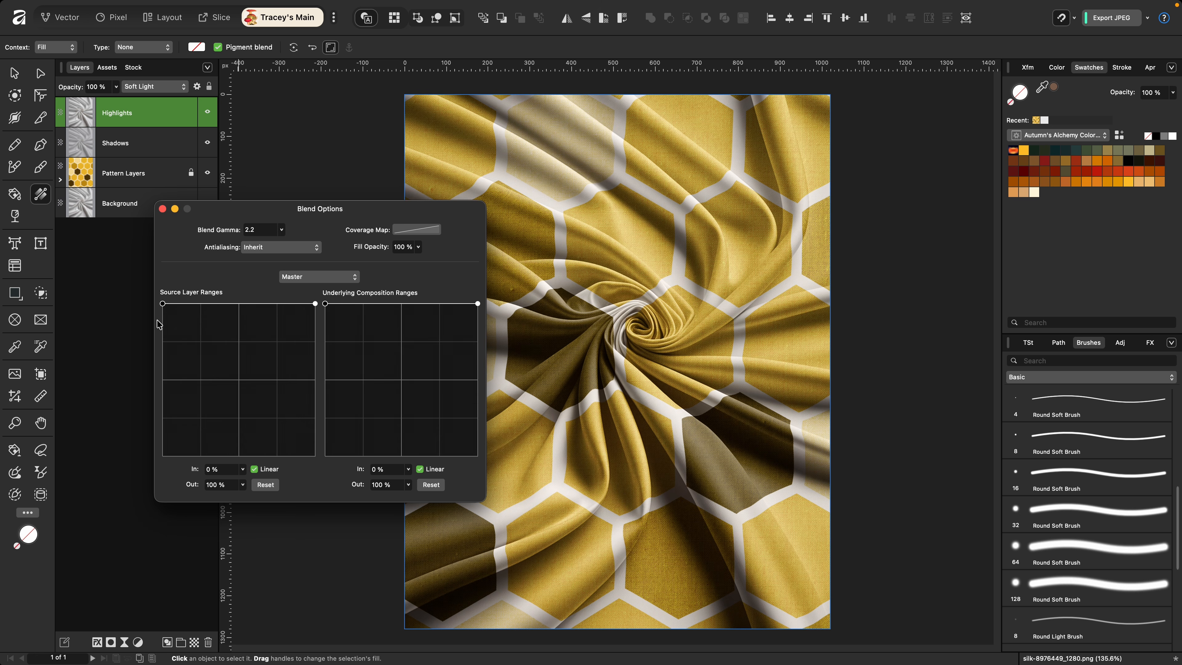
pyautogui.moveTo(163, 303); pyautogui.dragTo(277, 526)
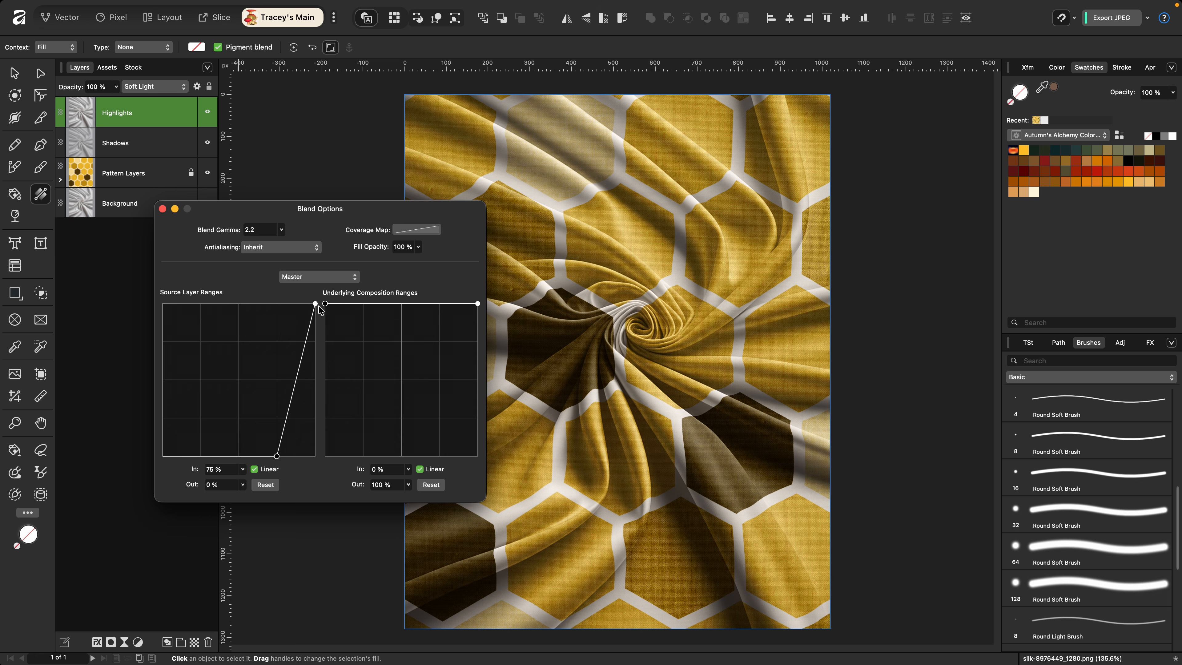
pyautogui.moveTo(316, 305)
pyautogui.mouseDown()
pyautogui.moveTo(325, 368)
pyautogui.moveTo(319, 312)
pyautogui.moveTo(332, 294)
pyautogui.mouseUp()
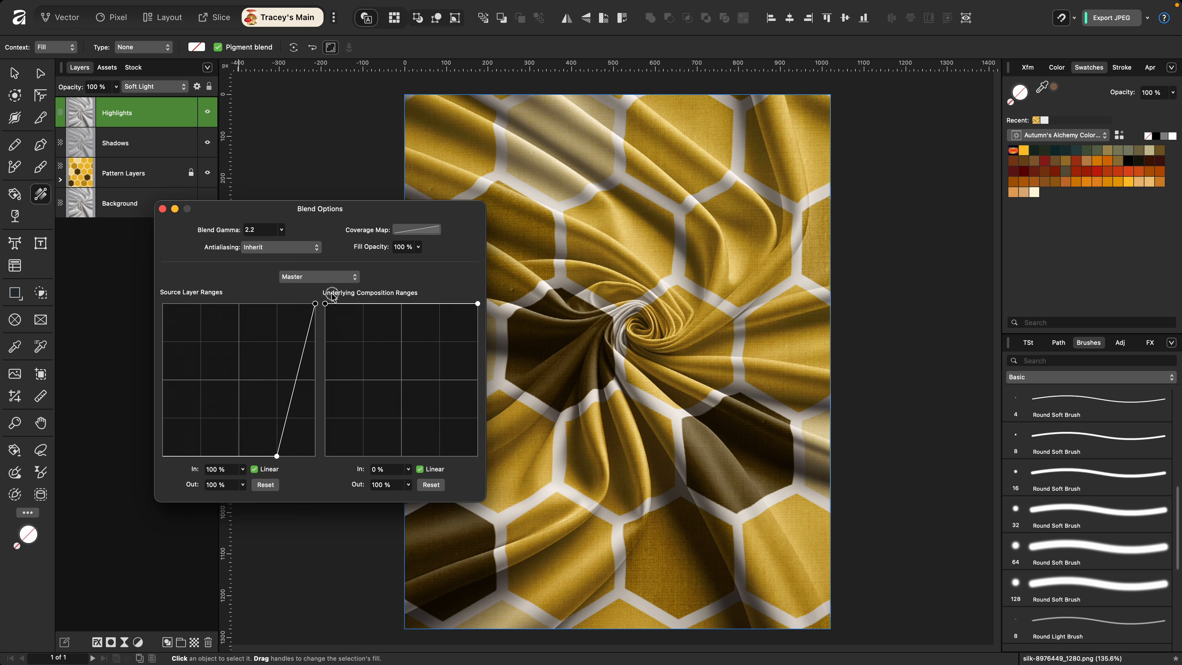
pyautogui.click(163, 209)
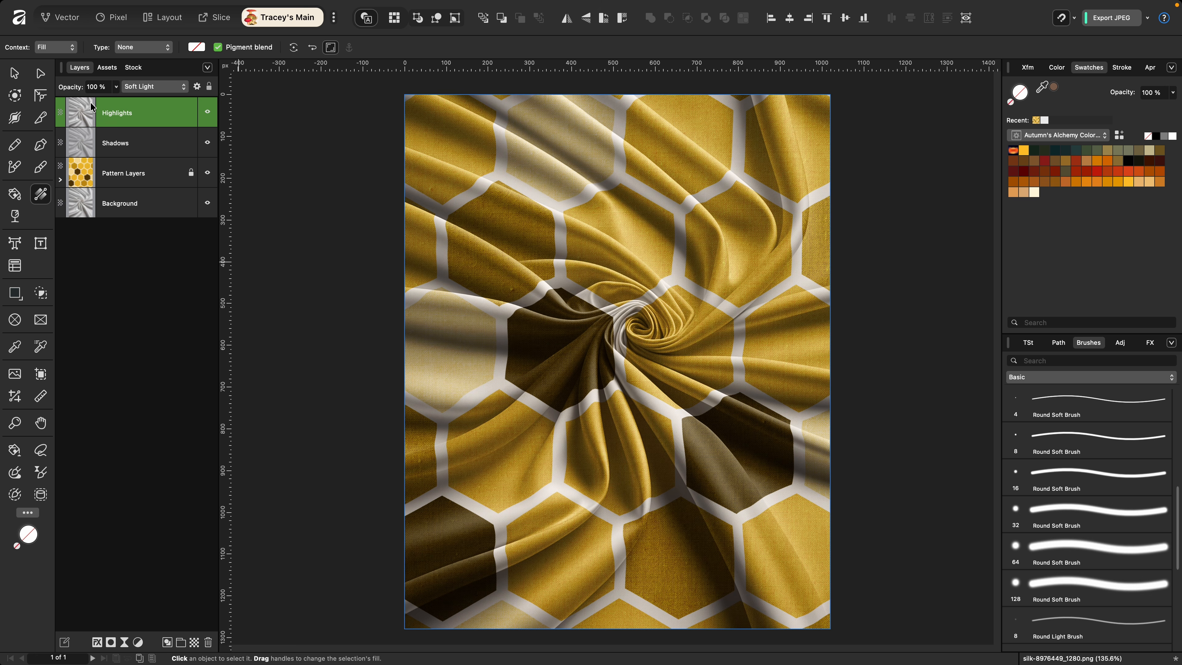
pyautogui.press('4')
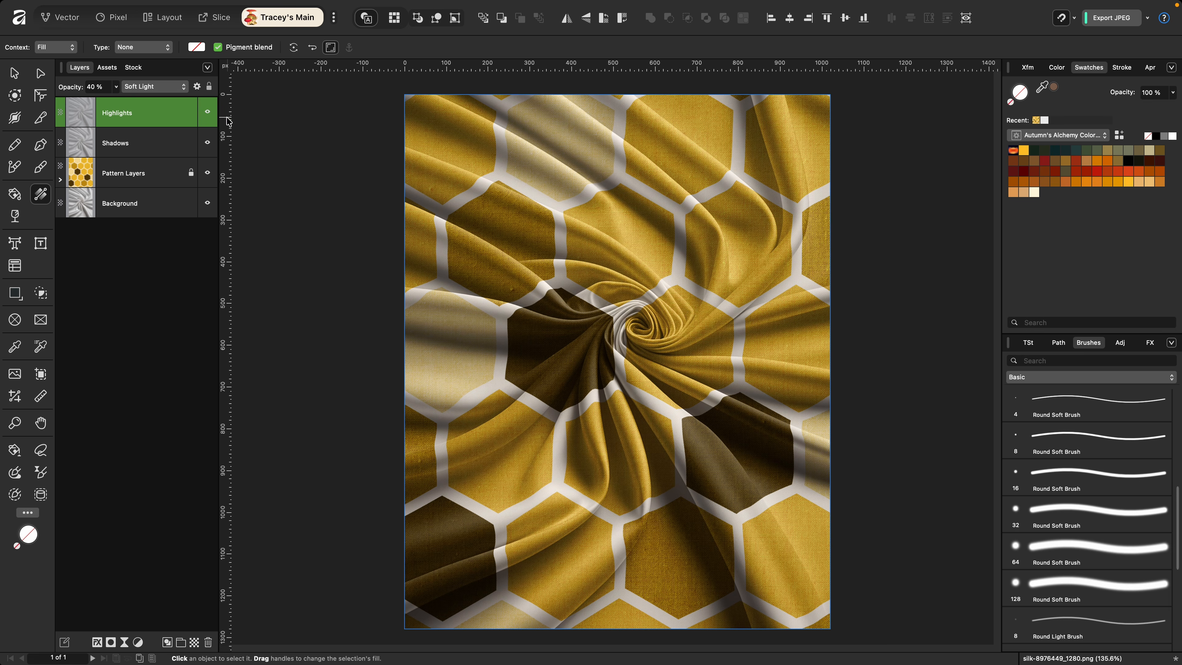
# Compare the design with the Highlights layer off and on, and with both Highlights and Shadows off and on.
pyautogui.click(207, 112)
pyautogui.click(207, 112)
pyautogui.click(208, 115)
pyautogui.click(208, 114)
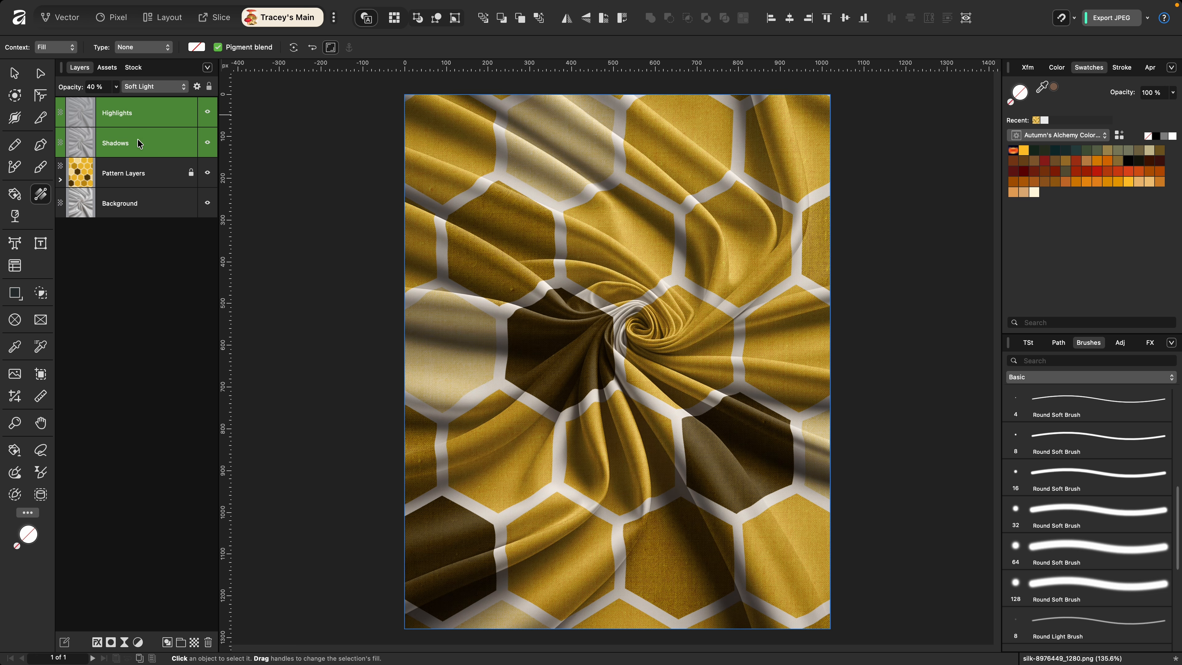
pyautogui.click(207, 142)
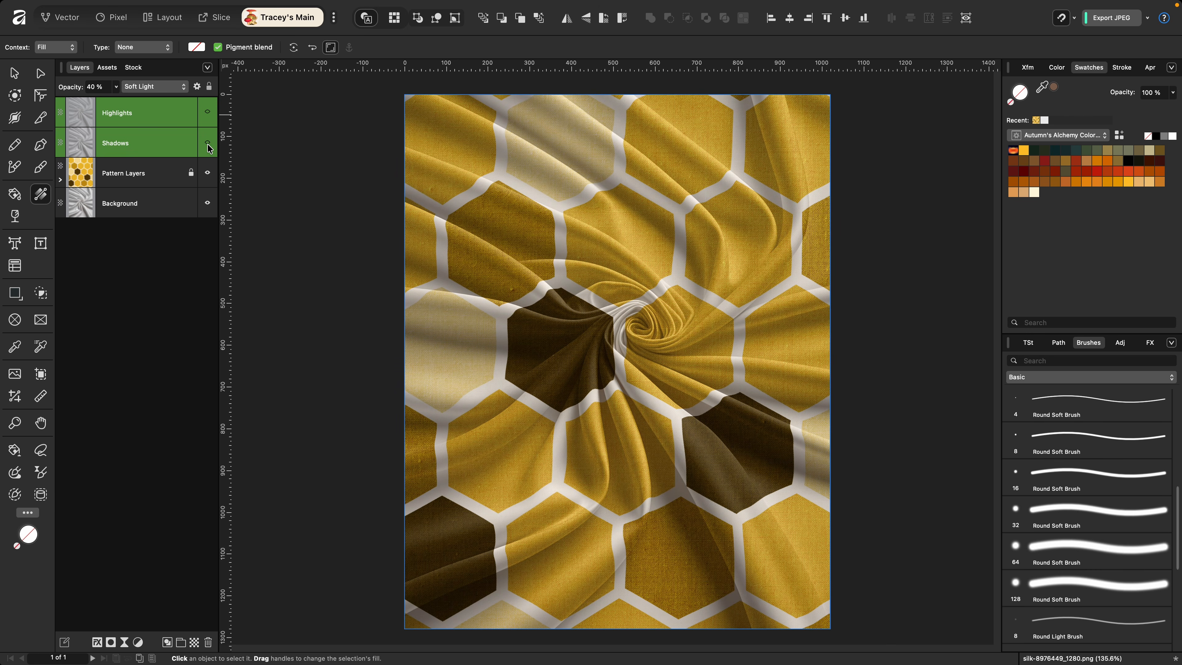
pyautogui.click(208, 146)
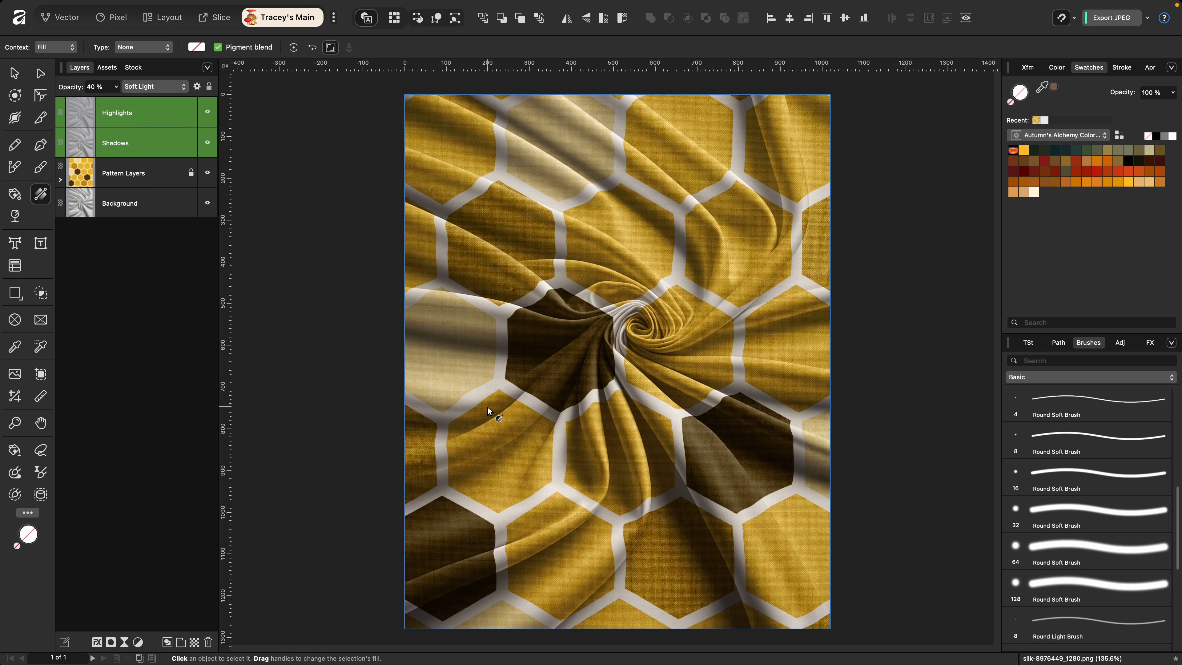
# Expand the Pattern Layers group and rename its Rectangle layer as Texture.
pyautogui.click(60, 179)
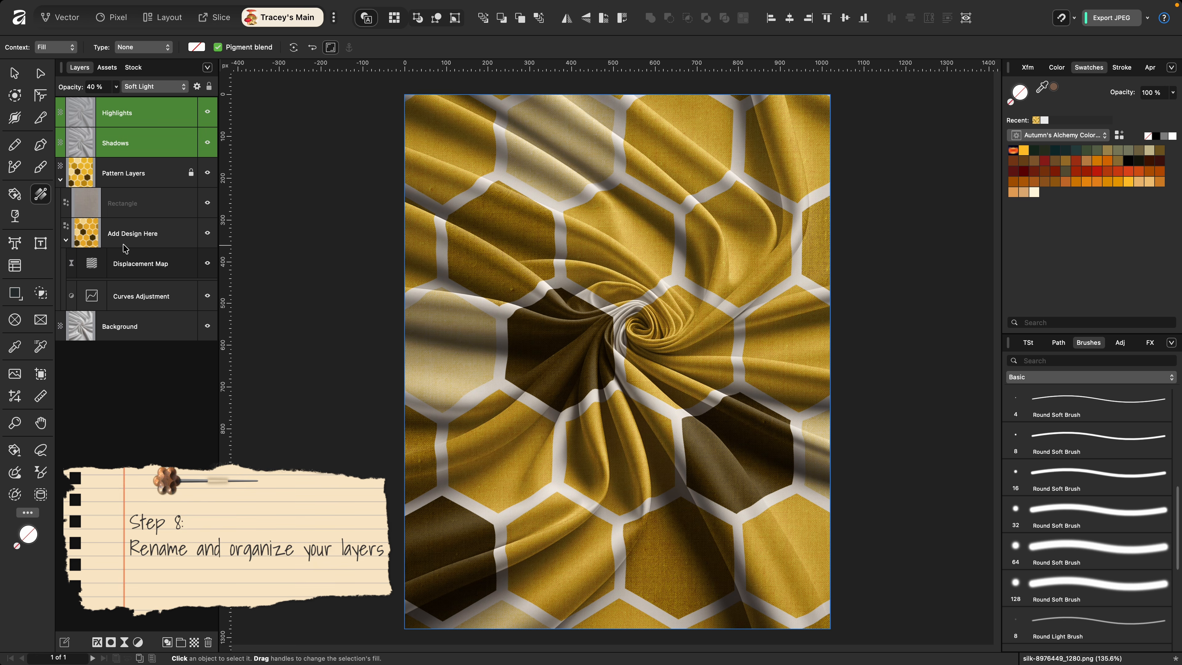
pyautogui.doubleClick(128, 204)
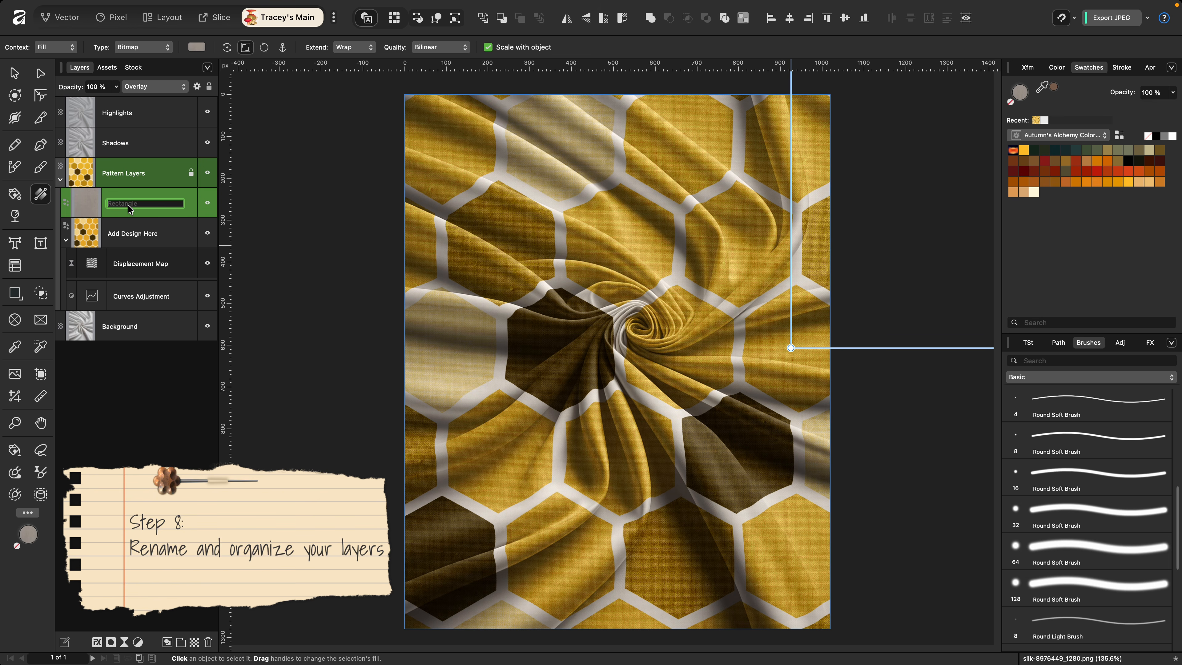
pyautogui.write('Textur')
pyautogui.press('Return')
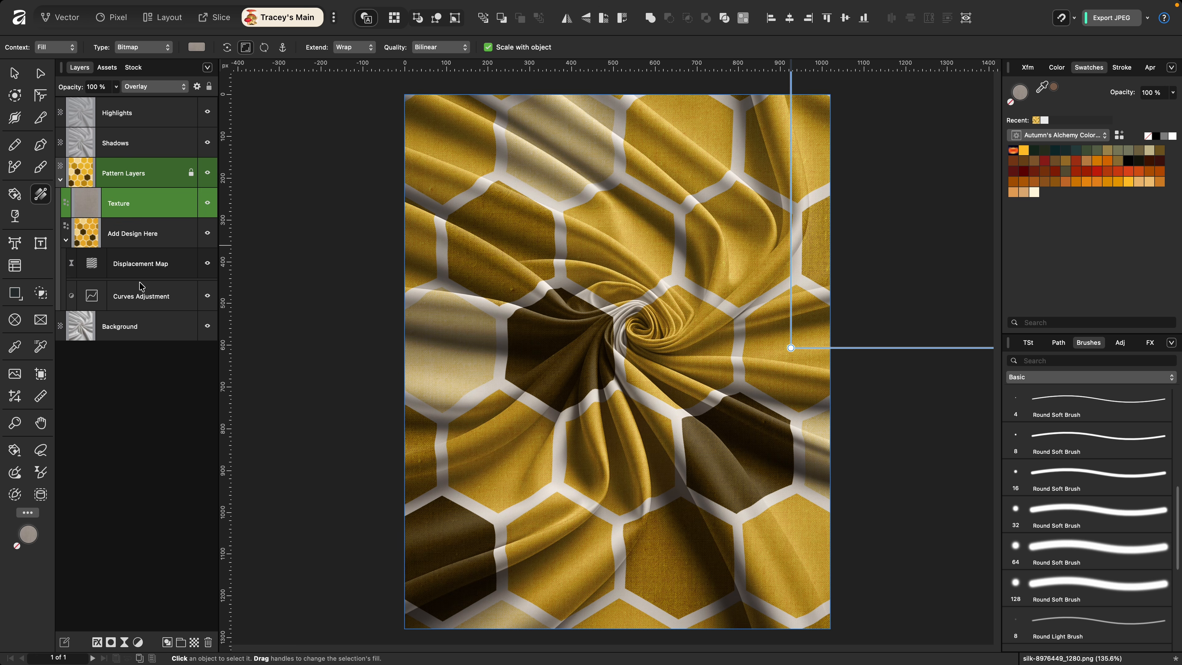
# Replace the pattern fill of the Add Design Here layer with solid mid-grey.
pyautogui.click(144, 387)
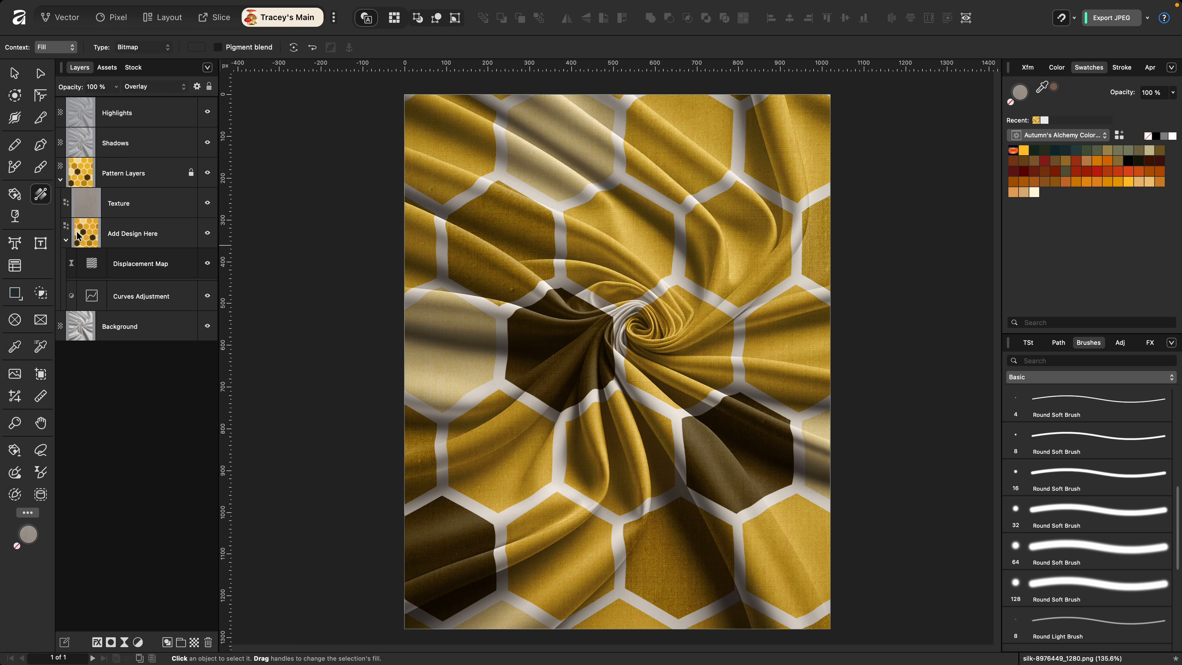
pyautogui.click(85, 236)
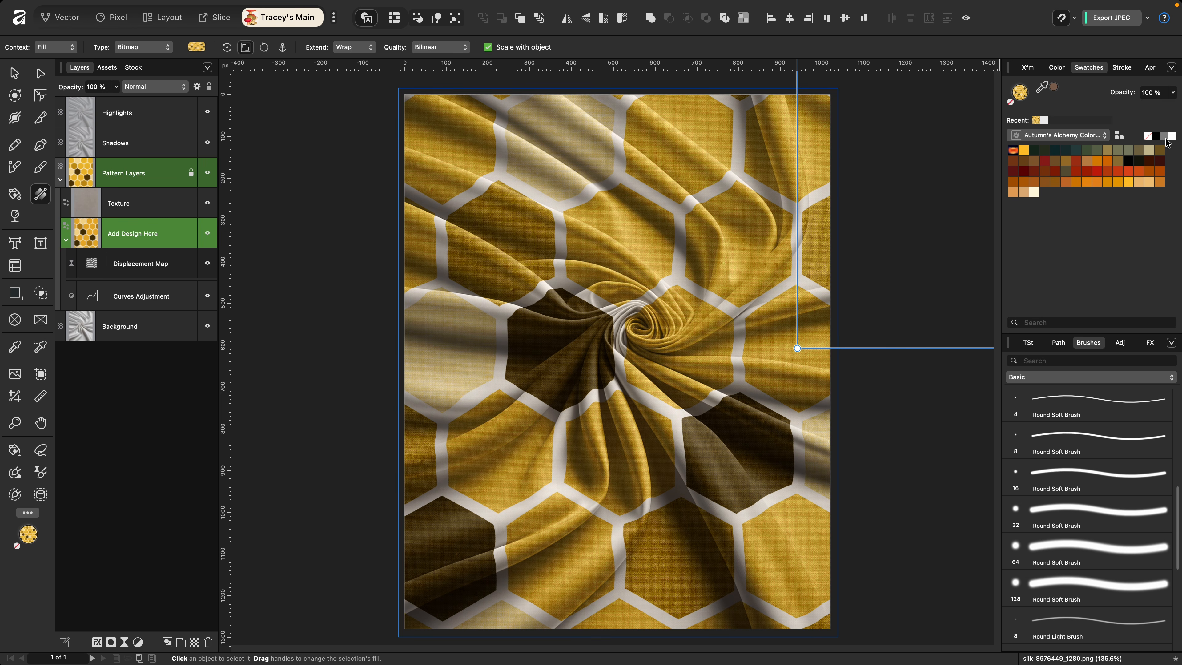
pyautogui.click(1166, 138)
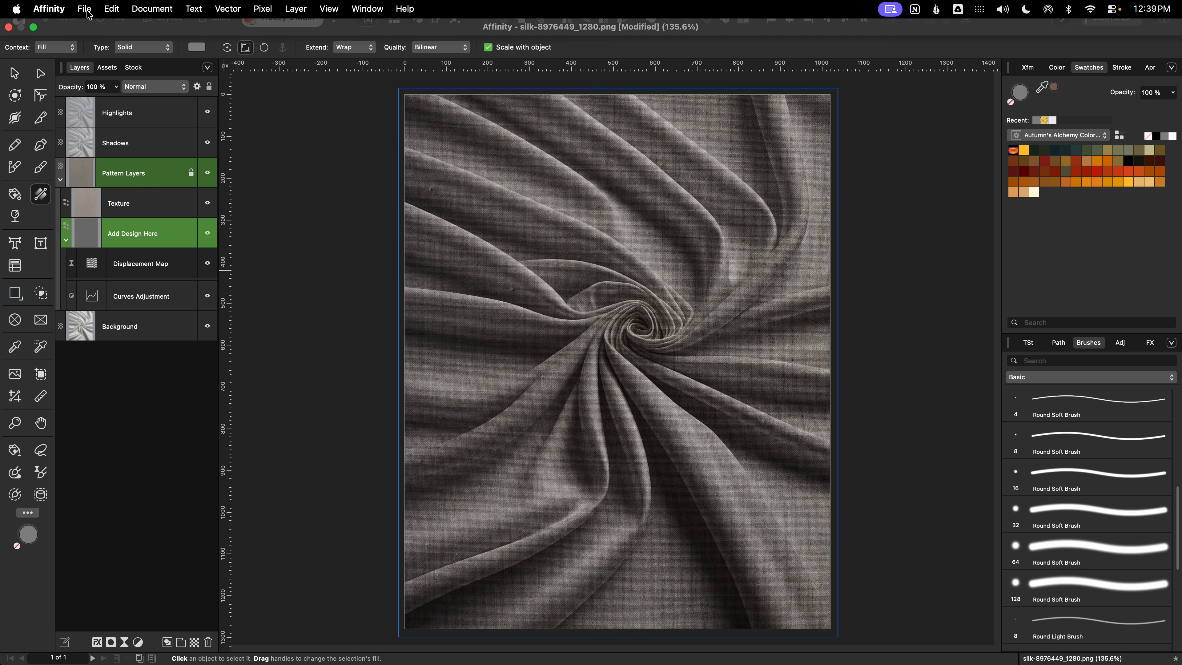
# Export the mockup as a template, then close the document without saving its changes.
pyautogui.click(89, 14)
pyautogui.moveTo(128, 350)
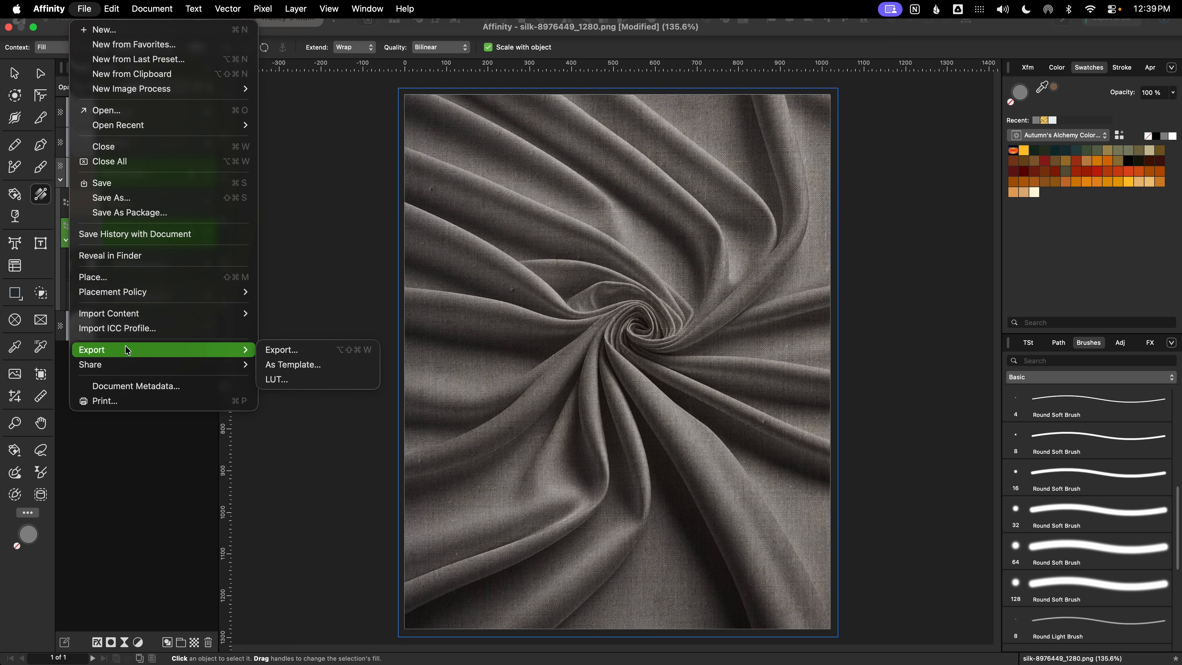
pyautogui.click(283, 365)
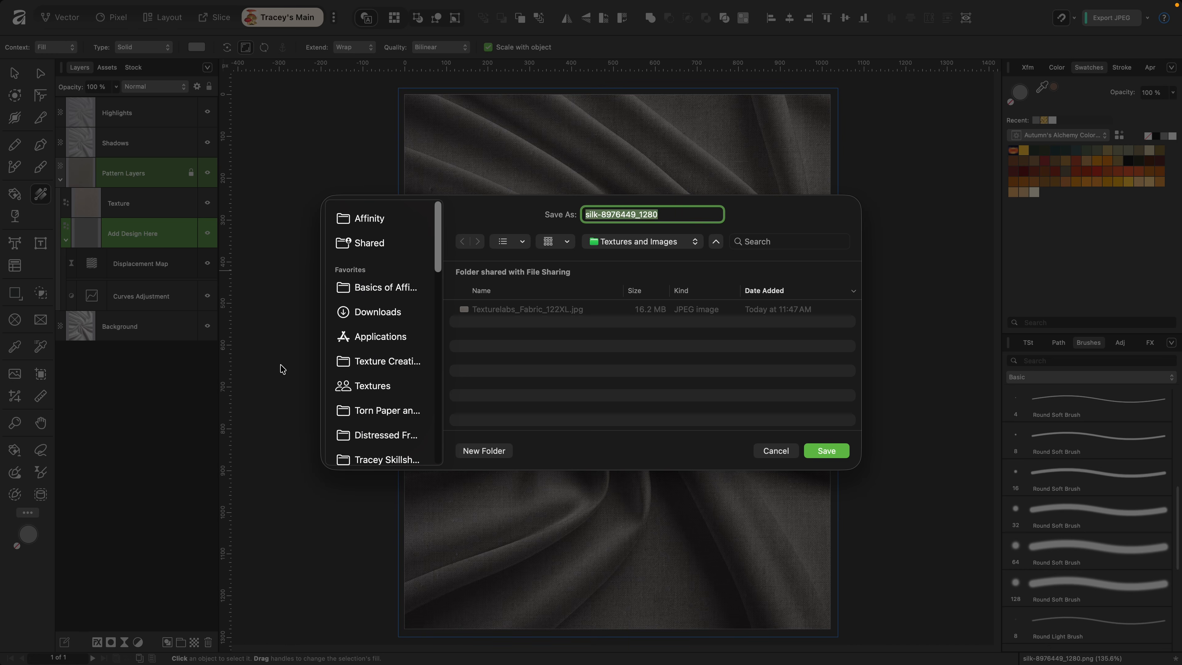
pyautogui.press('Return')
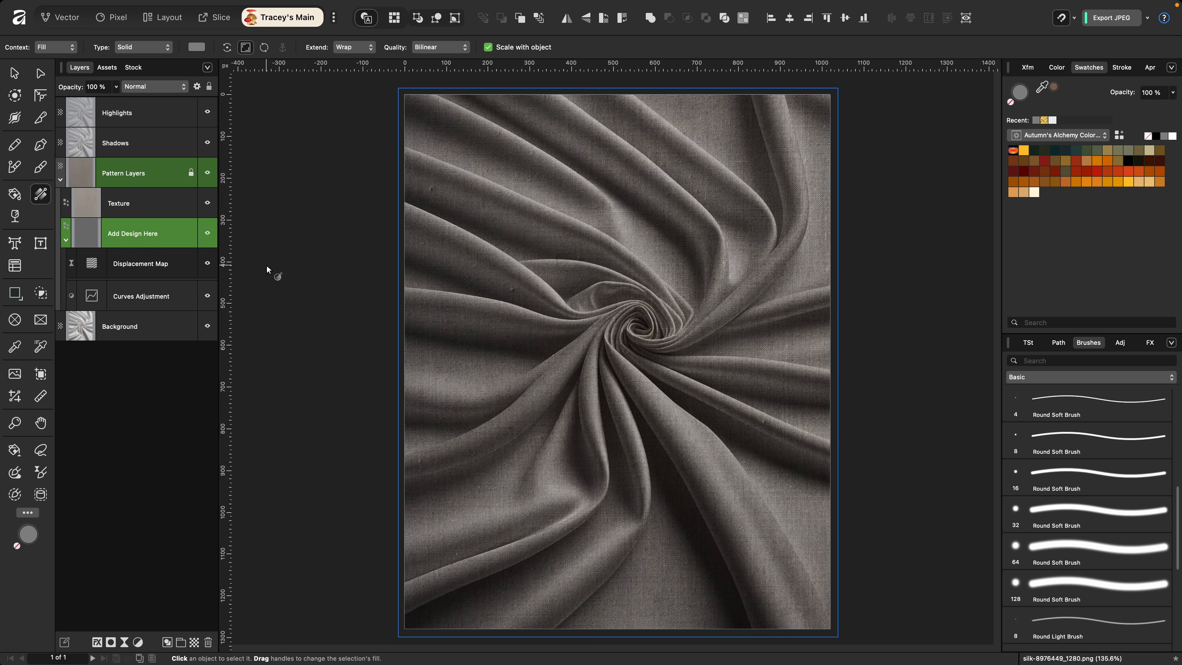
pyautogui.press('super+w')
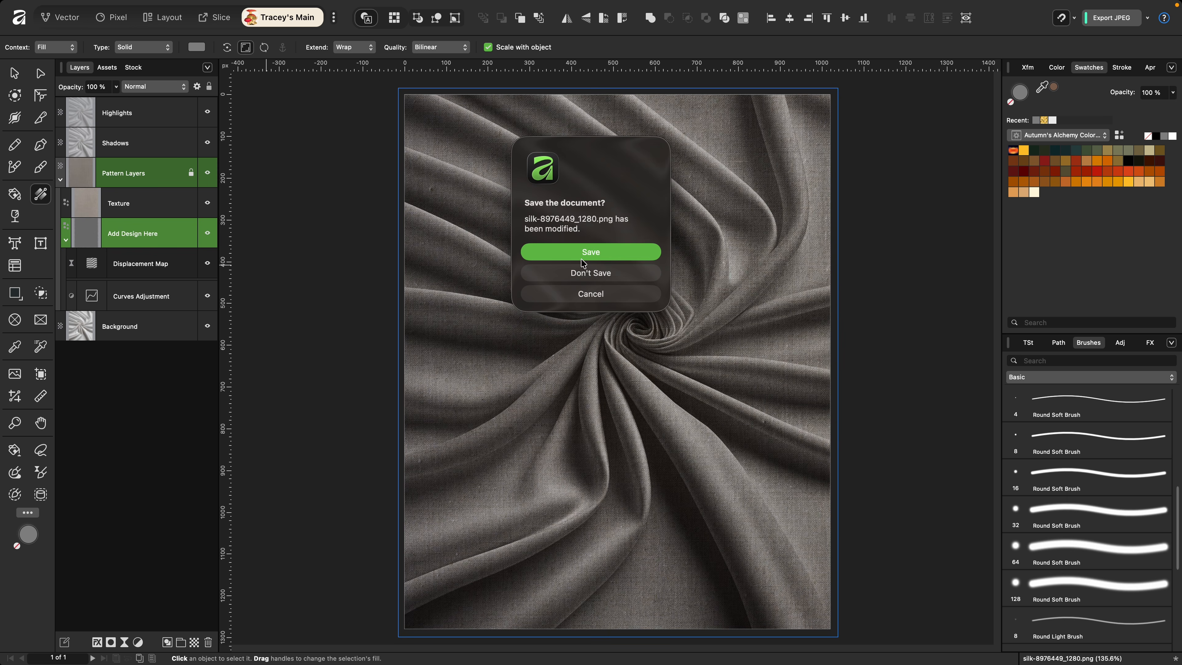
pyautogui.click(583, 275)
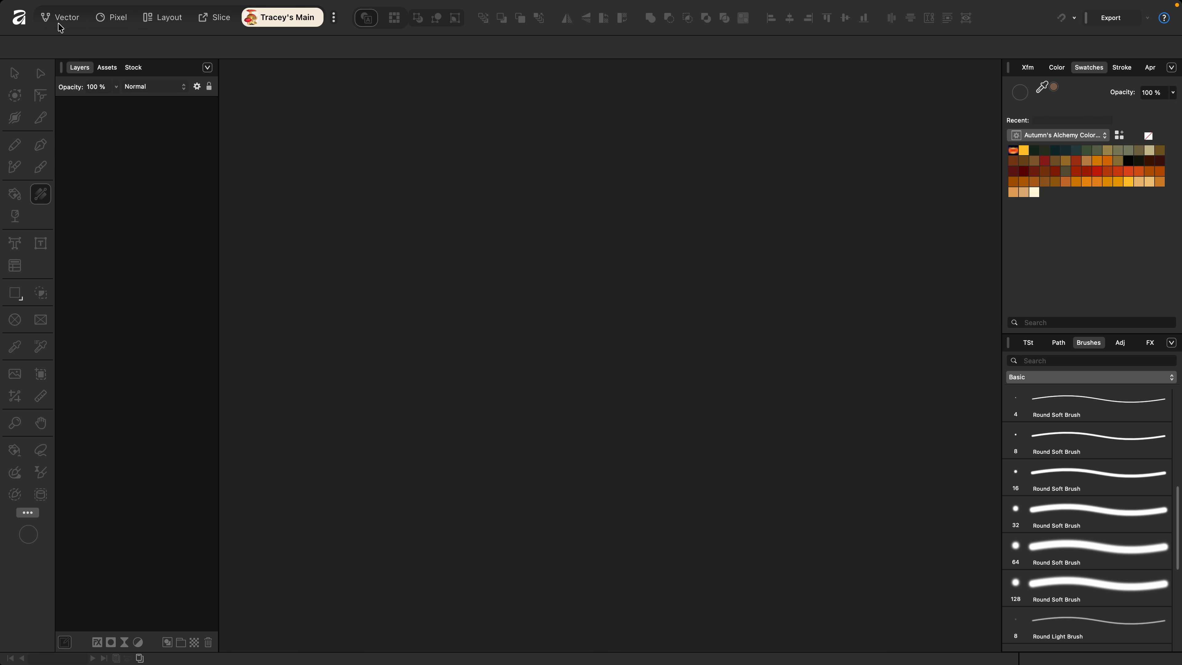
# Create a document from the Full Canvas Mockup template and expand its Pattern Layers group and Add Design Here layer.
pyautogui.click(23, 20)
pyautogui.click(609, 160)
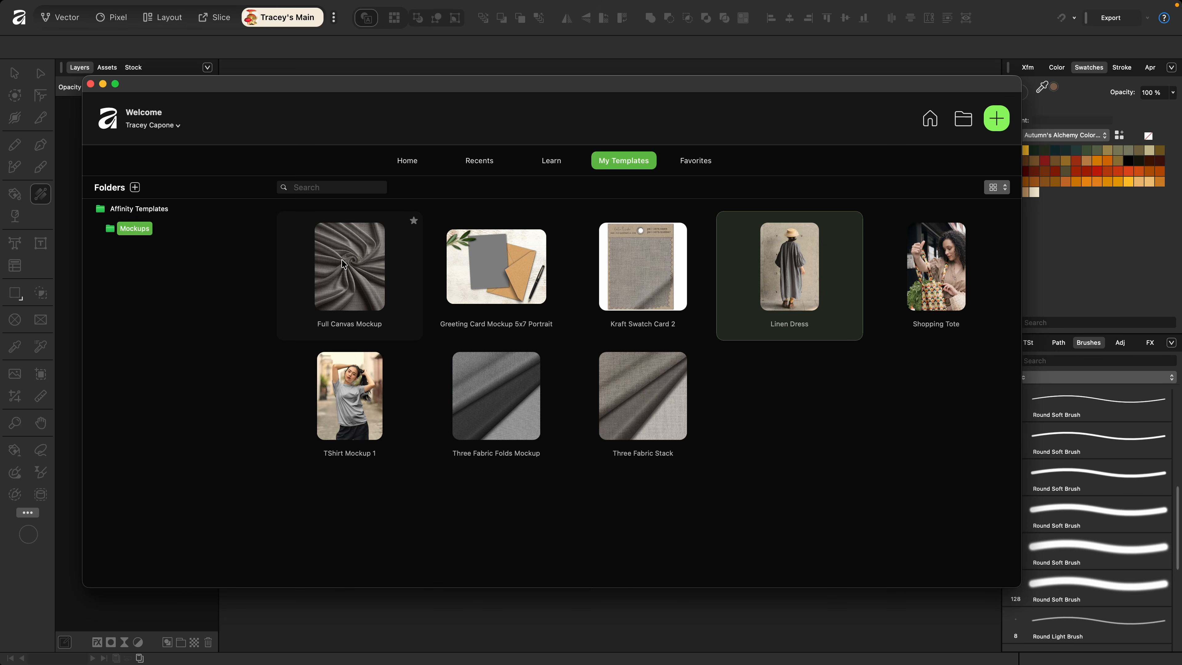
pyautogui.doubleClick(343, 263)
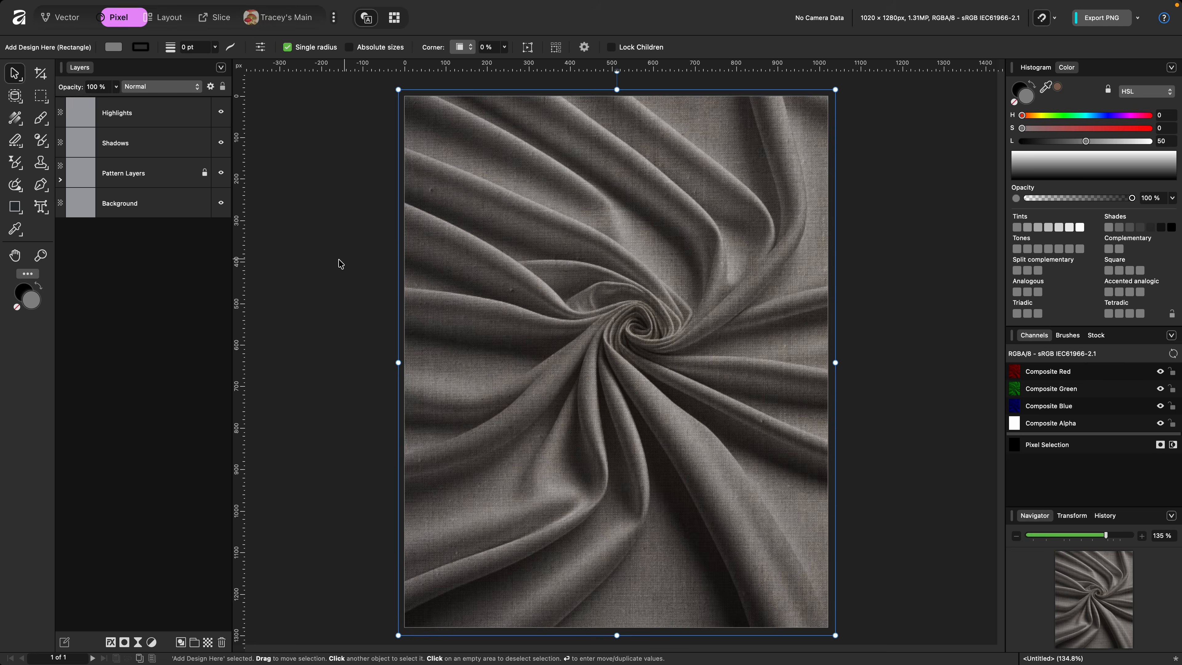
pyautogui.click(60, 182)
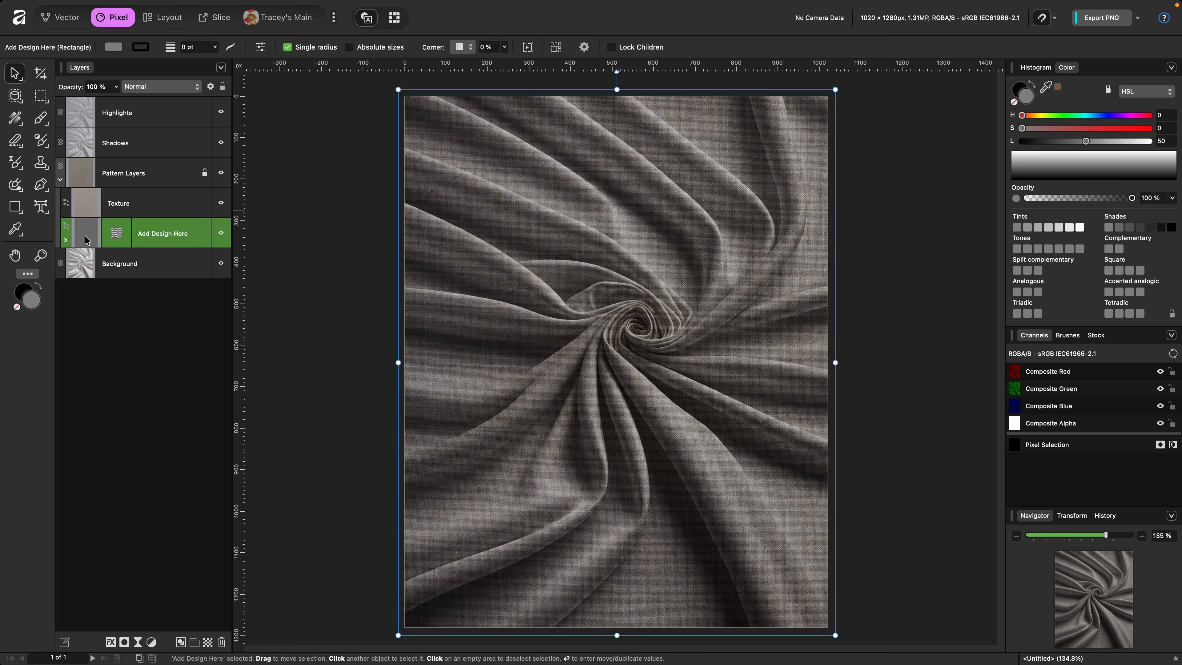
pyautogui.click(66, 240)
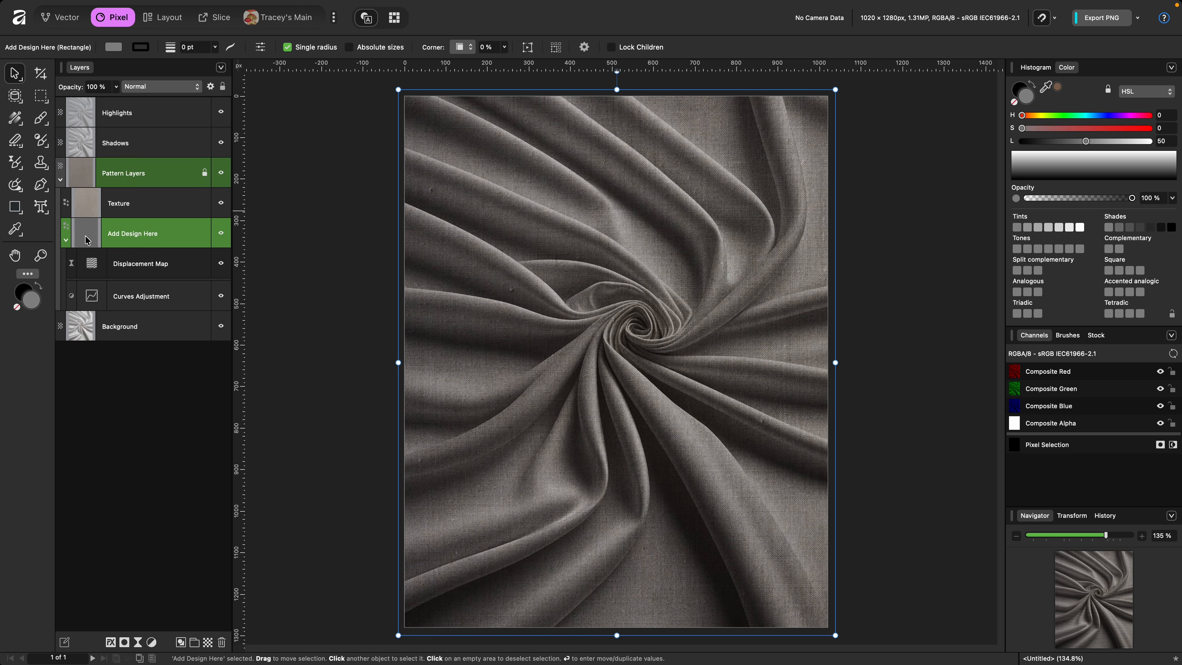
# In the custom studio, fill Add Design Here from Pattern Hub's Quatrefoil Patterns, trying a thin-outlined gold design before a bolder one, and enlarge the pattern.
pyautogui.click(298, 18)
pyautogui.click(108, 68)
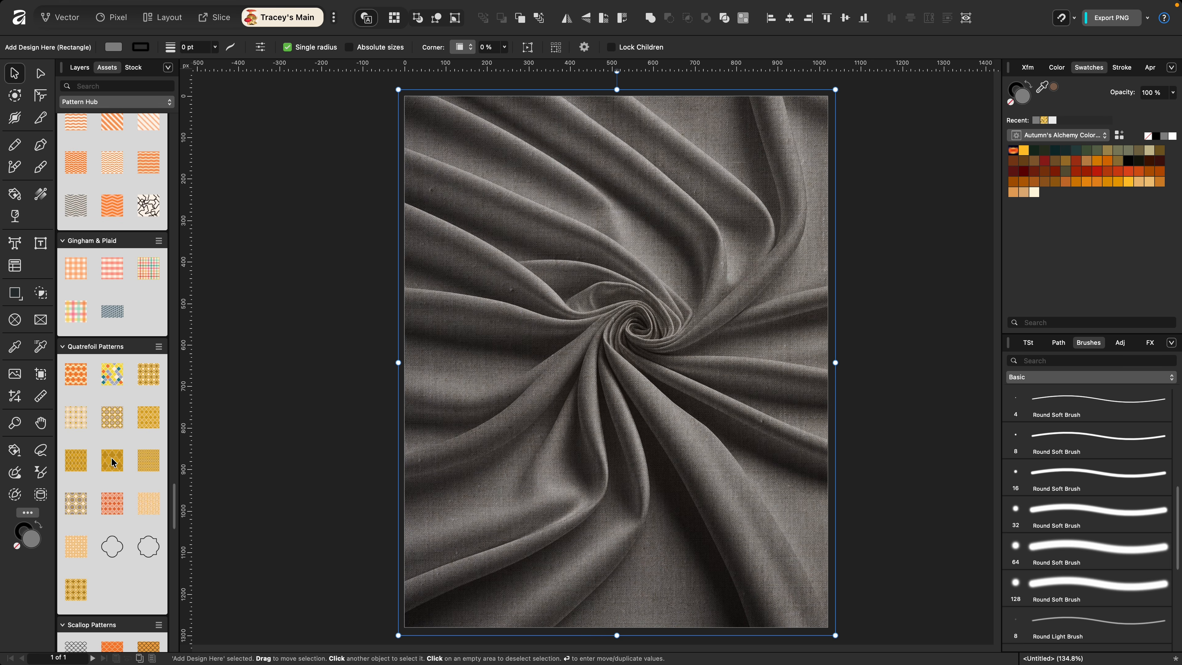
pyautogui.click(41, 193)
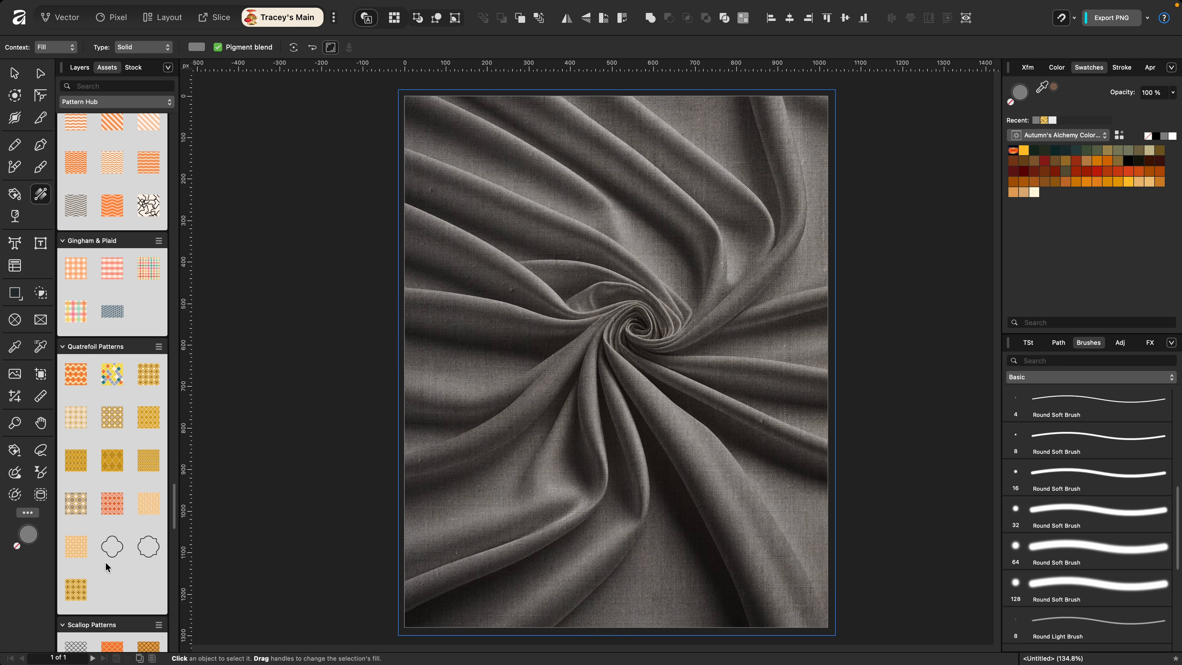
pyautogui.click(122, 464)
pyautogui.moveTo(639, 439); pyautogui.dragTo(829, 439)
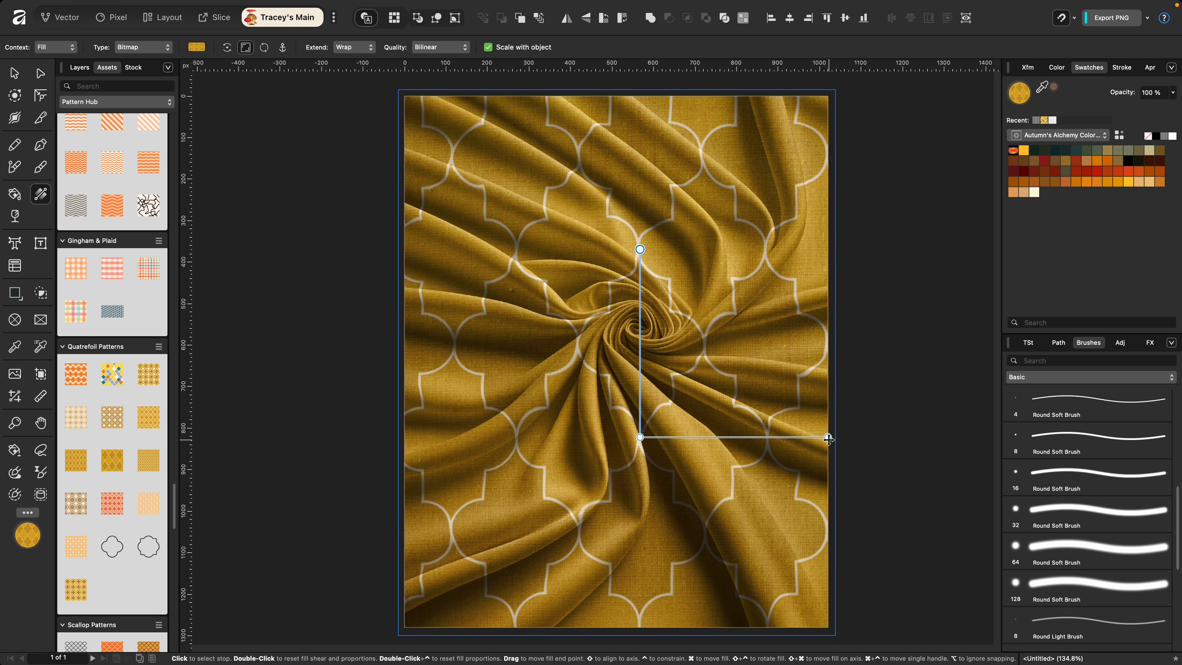
pyautogui.click(150, 421)
pyautogui.moveTo(828, 437); pyautogui.dragTo(903, 437)
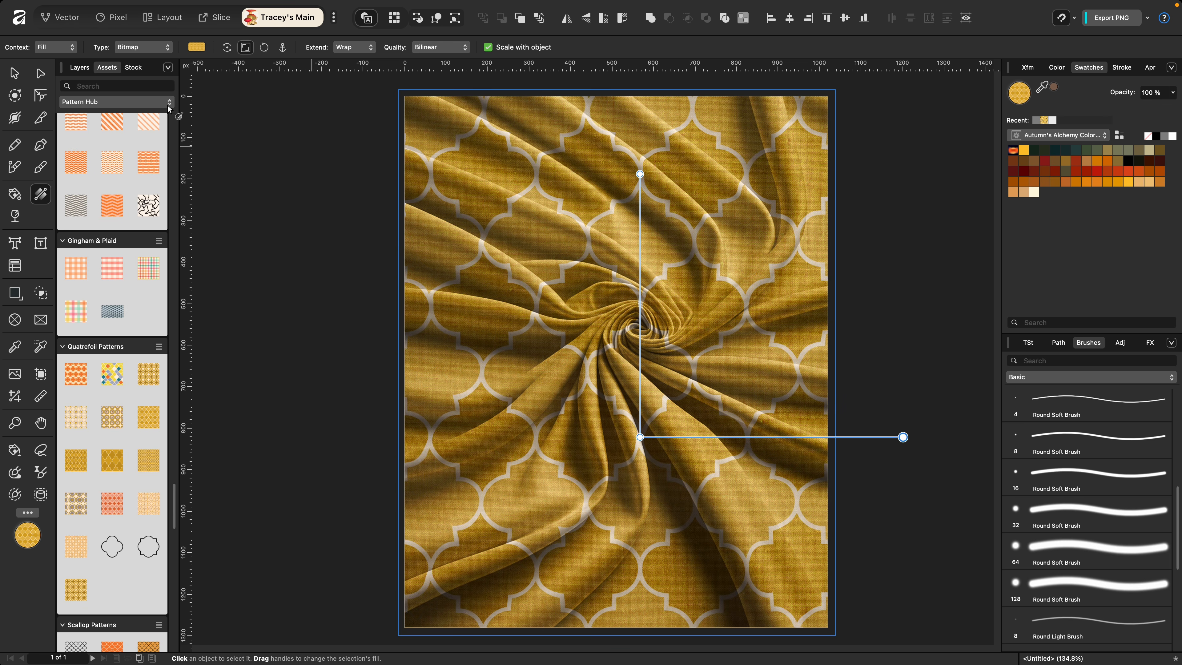
# Set the Shadows layer's opacity to 80%.
pyautogui.click(80, 67)
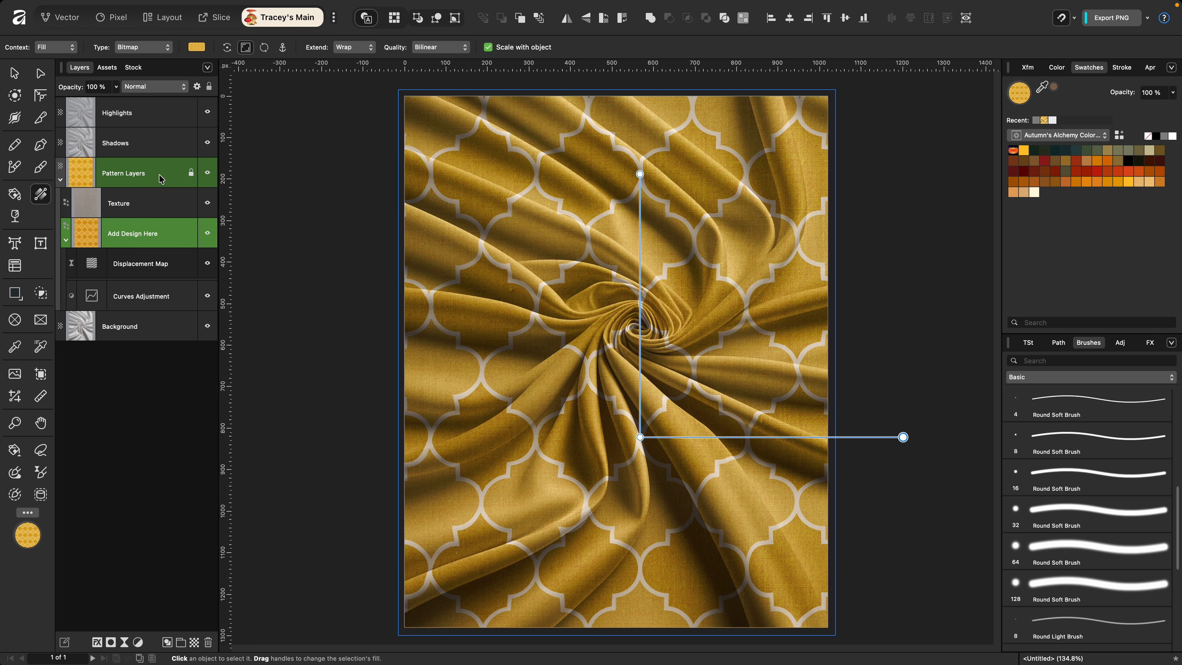
pyautogui.click(130, 144)
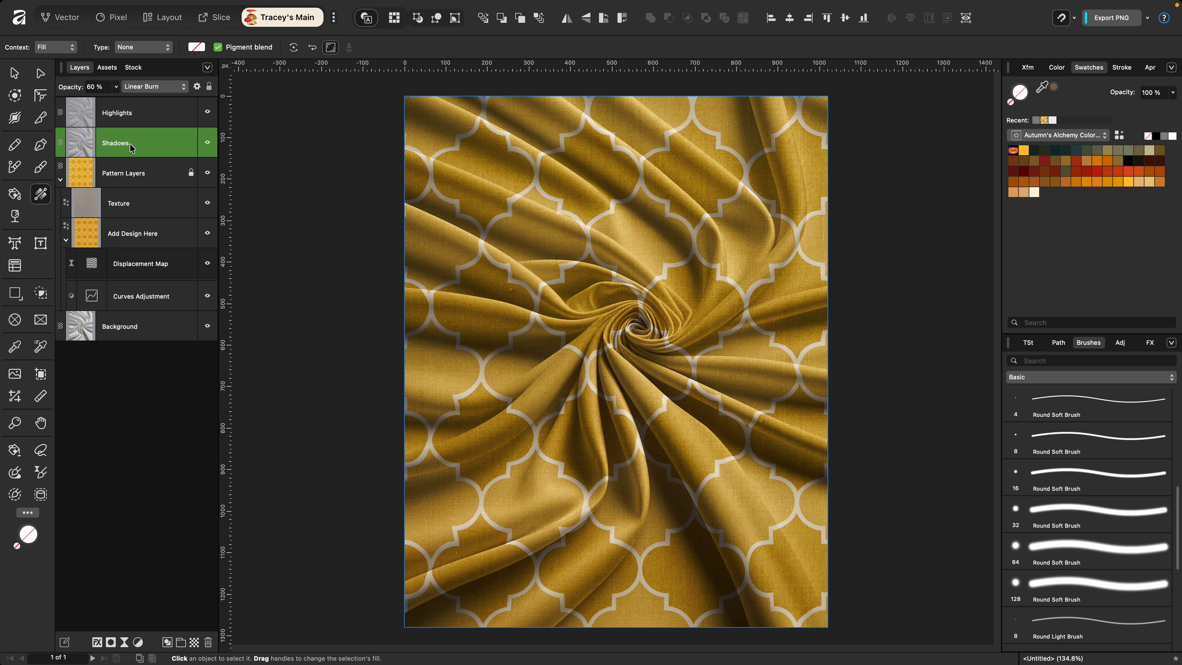
pyautogui.press('8')
pyautogui.press('Tab')
pyautogui.press('Tab')
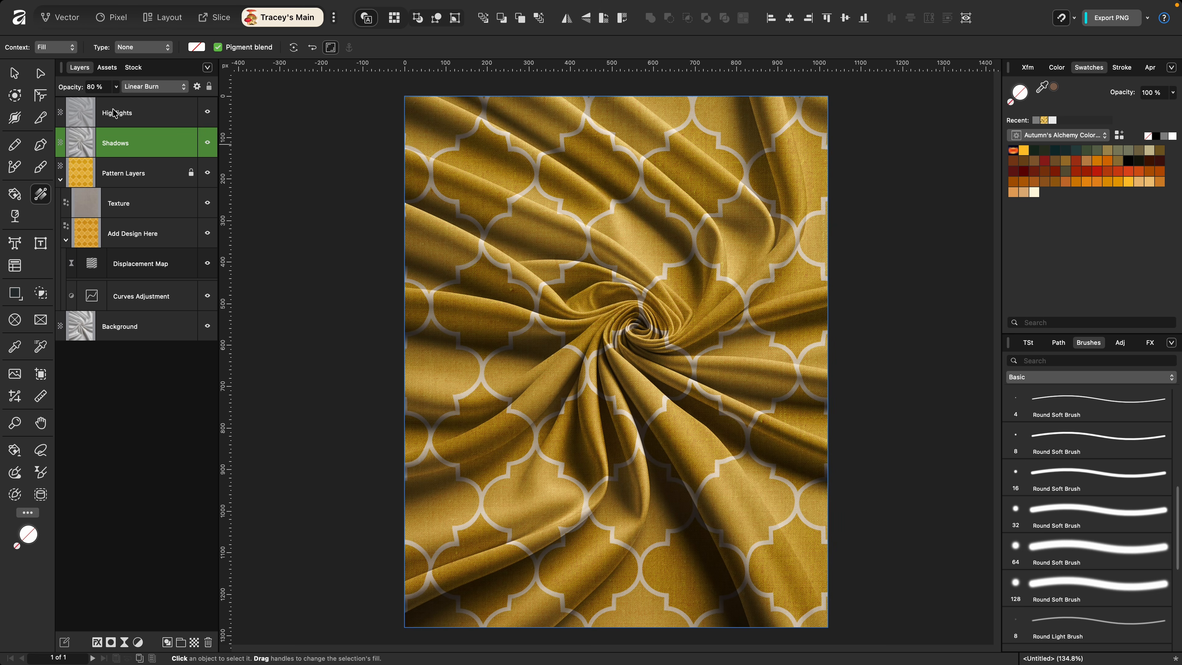